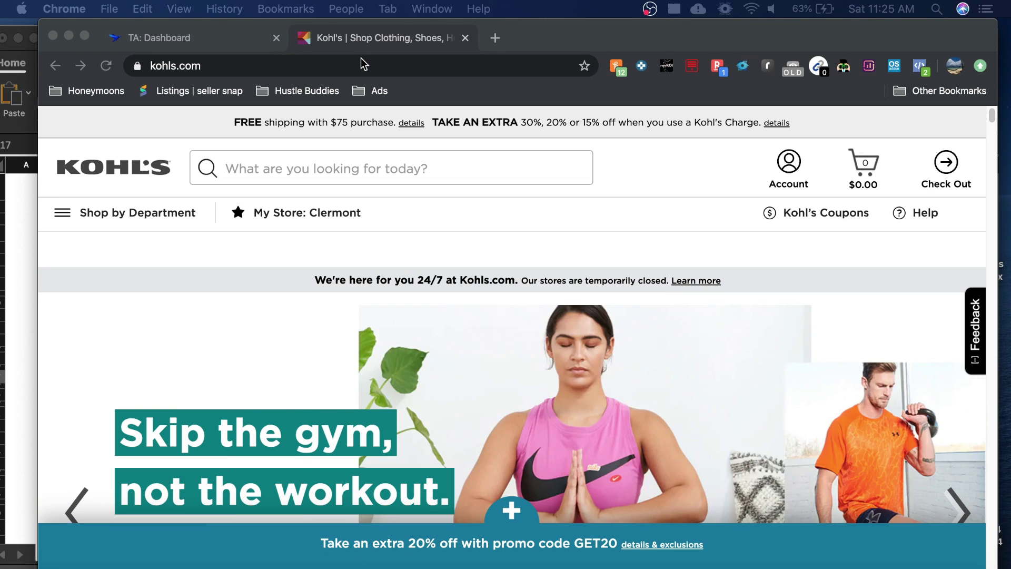
Switch from the Kohl's site to the Tactical Arbitrage dashboard and open the product search's View Data results in a new tab.
click(198, 40)
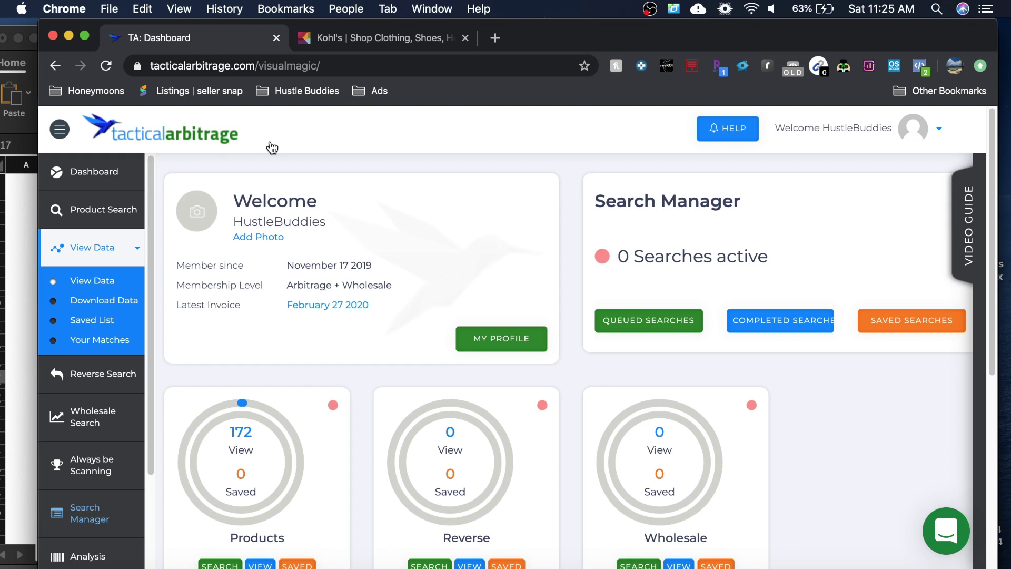
click(386, 42)
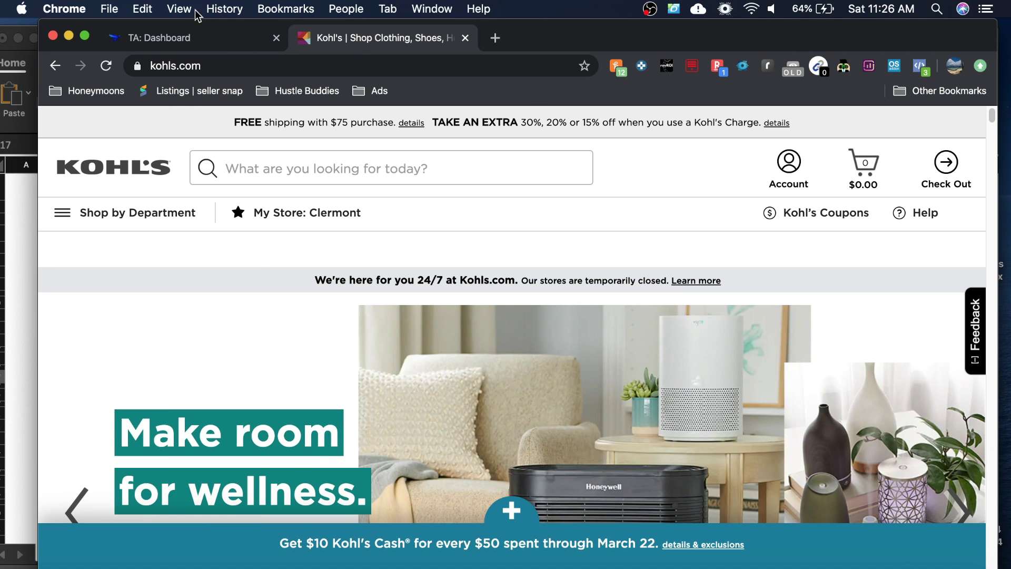
click(201, 38)
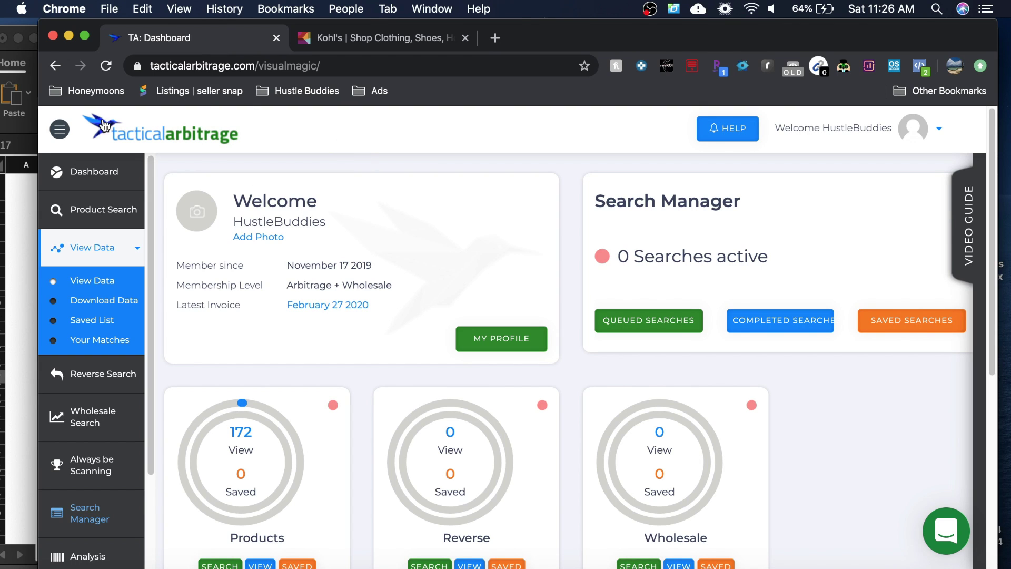
click(94, 287)
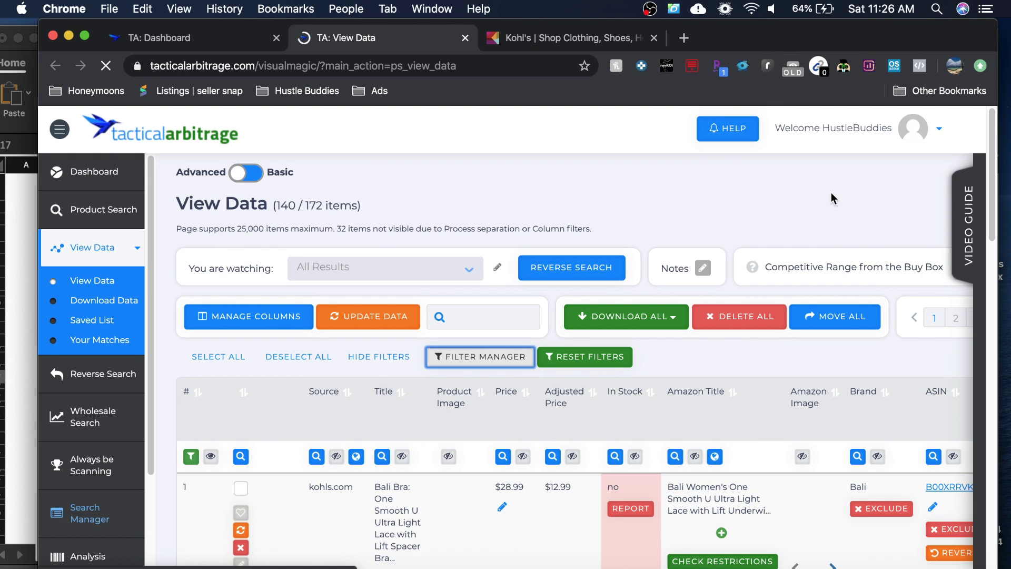
Look through the first Kohl's rows of the results table, checking titles, images, prices and stock status.
drag(993, 170, 992, 182)
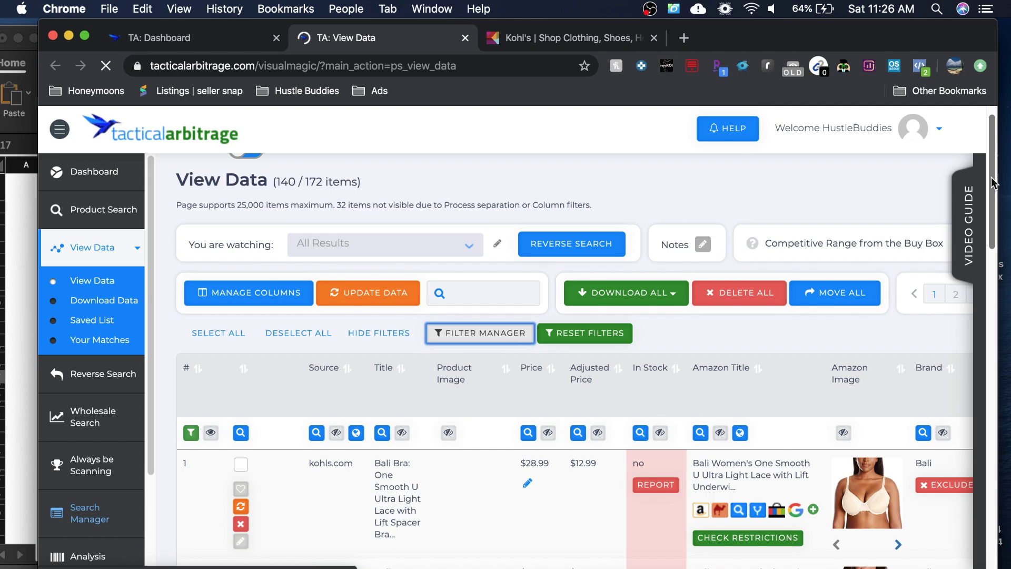
scroll(993, 182, down, 1)
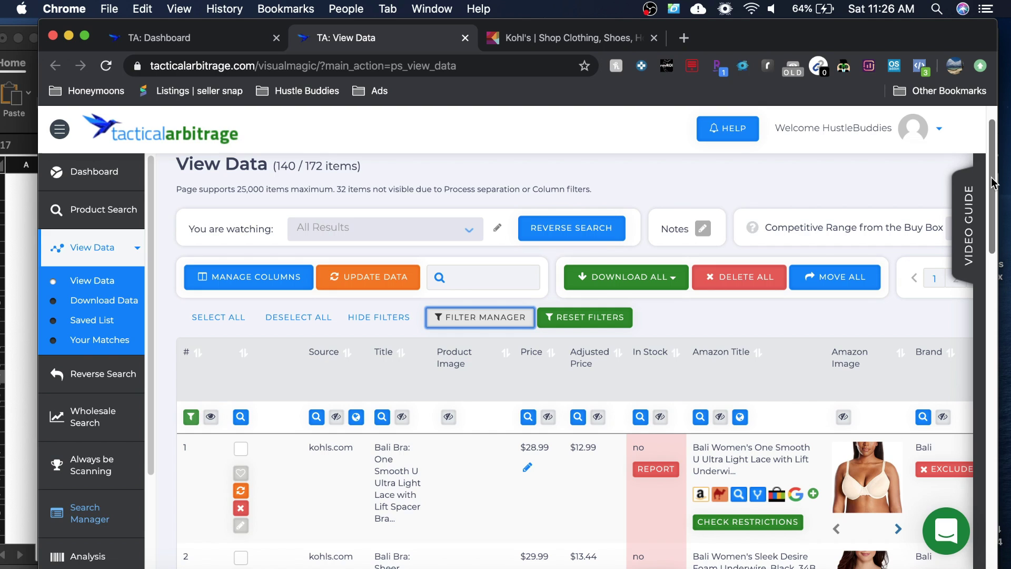
scroll(992, 185, down, 1)
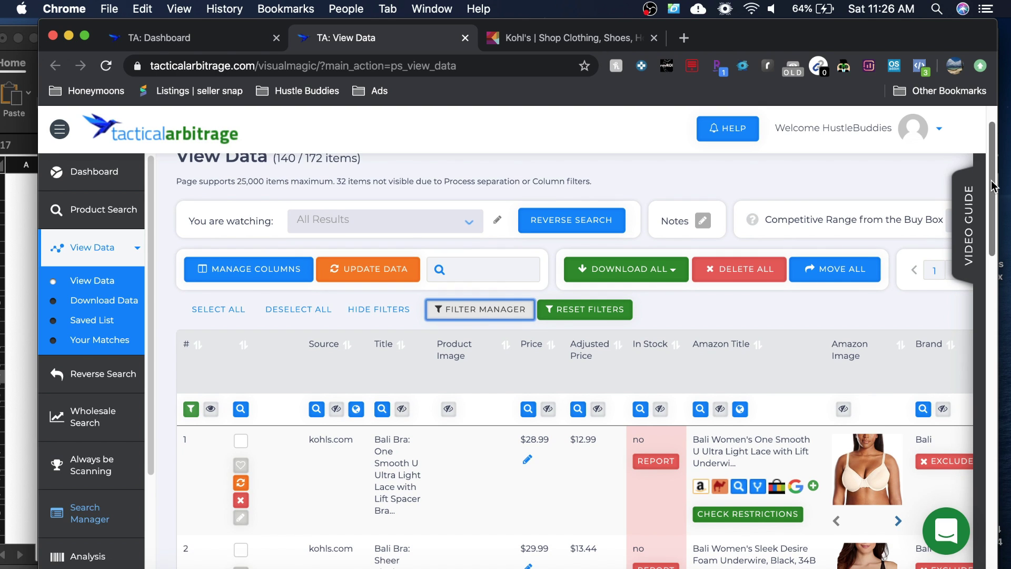
drag(715, 33, 708, 34)
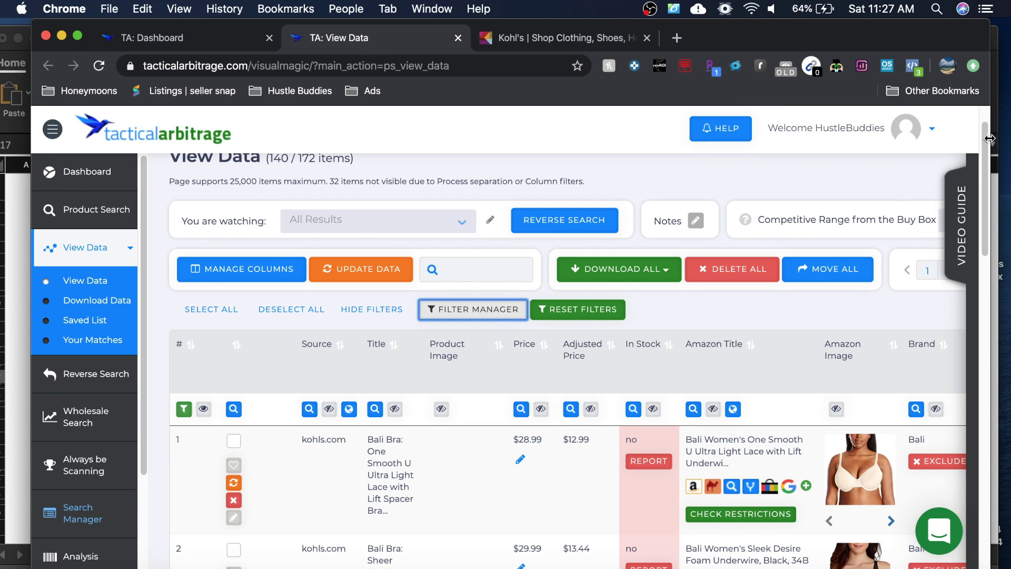
drag(985, 144, 988, 150)
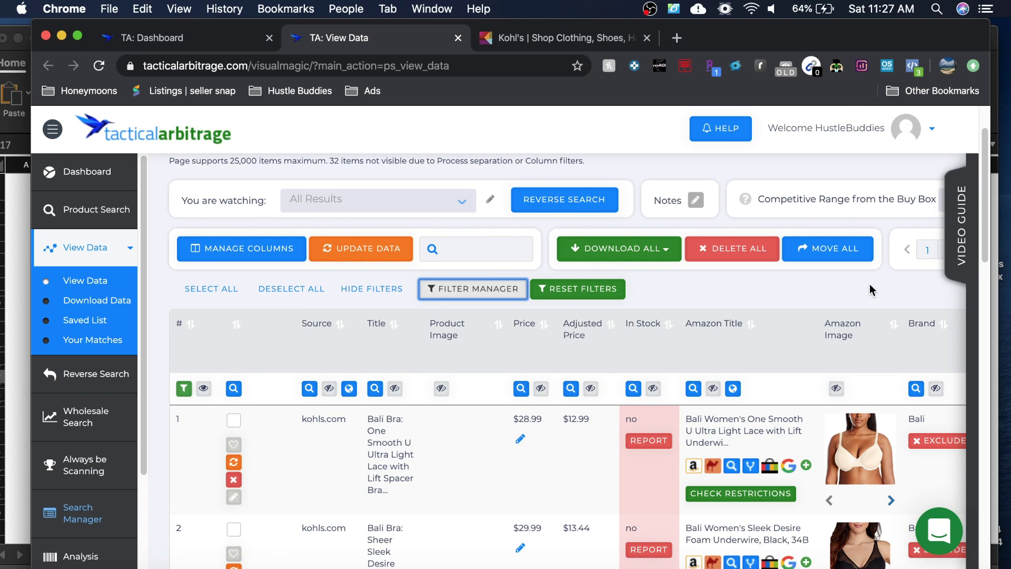
drag(984, 179, 986, 237)
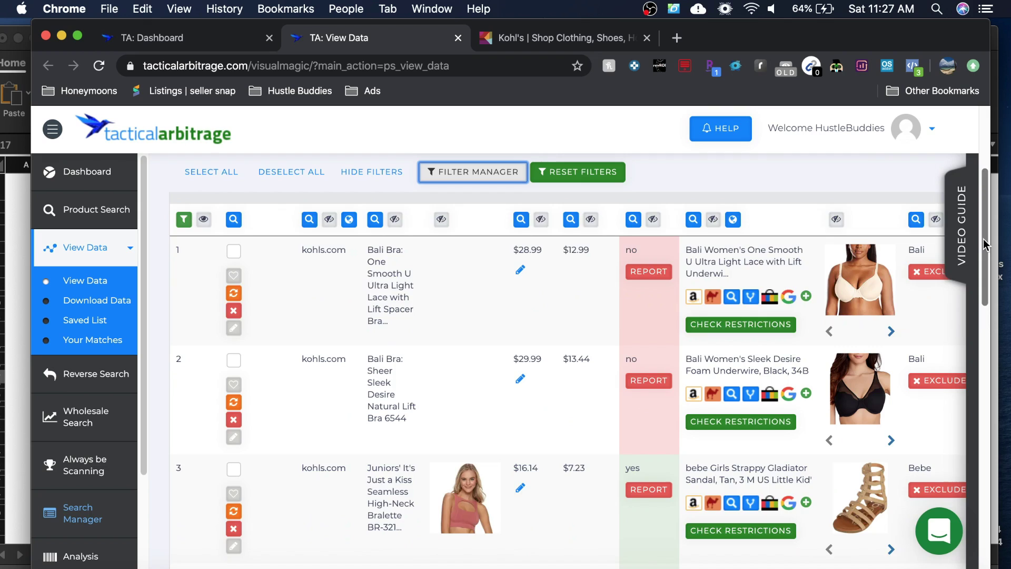
scroll(450, 297, down, 3)
scroll(473, 303, down, 1)
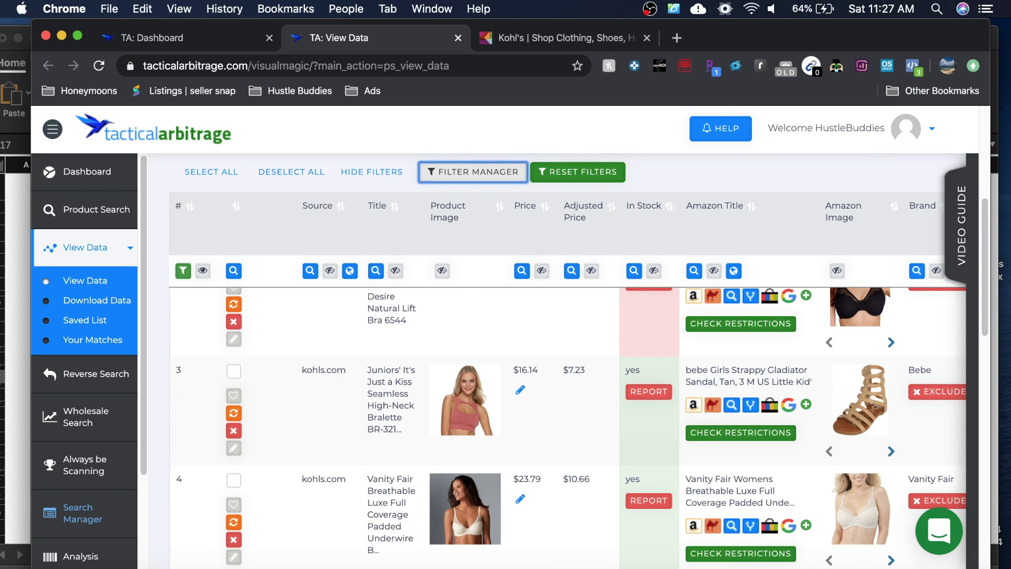
Examine the Amazon buy box price, return after fees, gross profit, ROI and seller columns for the bebe sandal and Vanity Fair rows.
scroll(563, 358, right, 1)
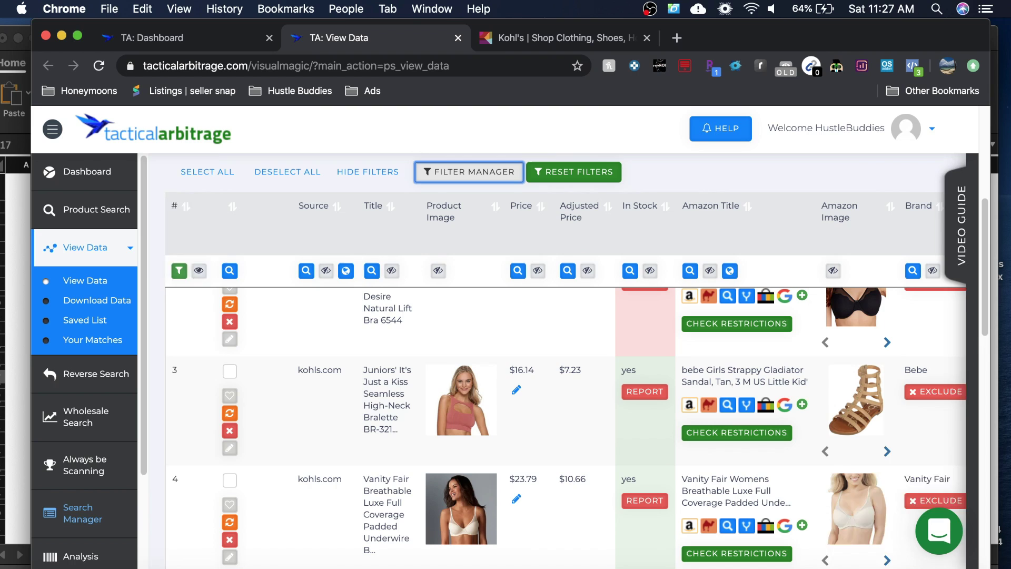
scroll(558, 363, right, 5)
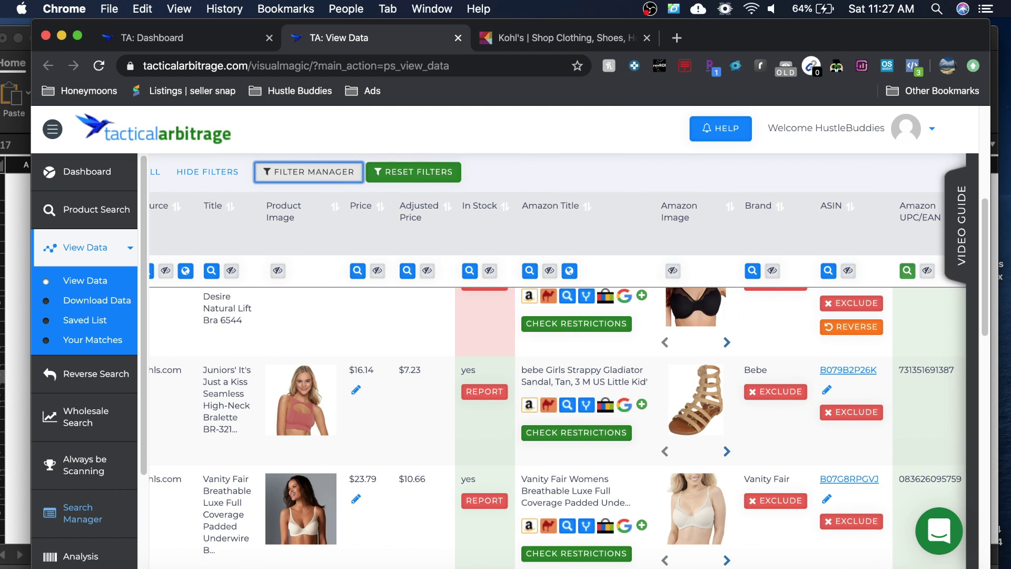
scroll(559, 364, right, 6)
scroll(558, 363, right, 2)
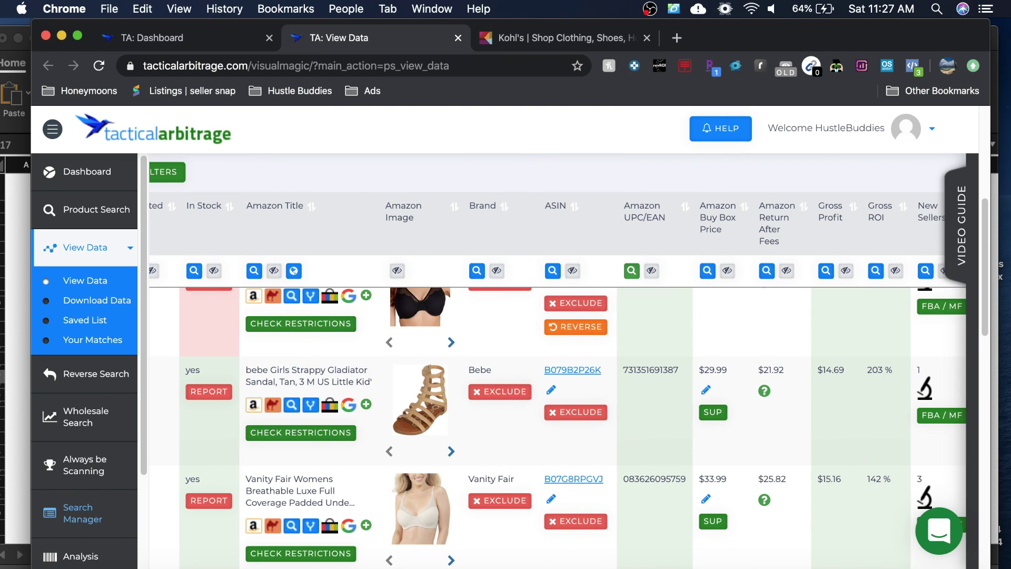
scroll(606, 513, right, 2)
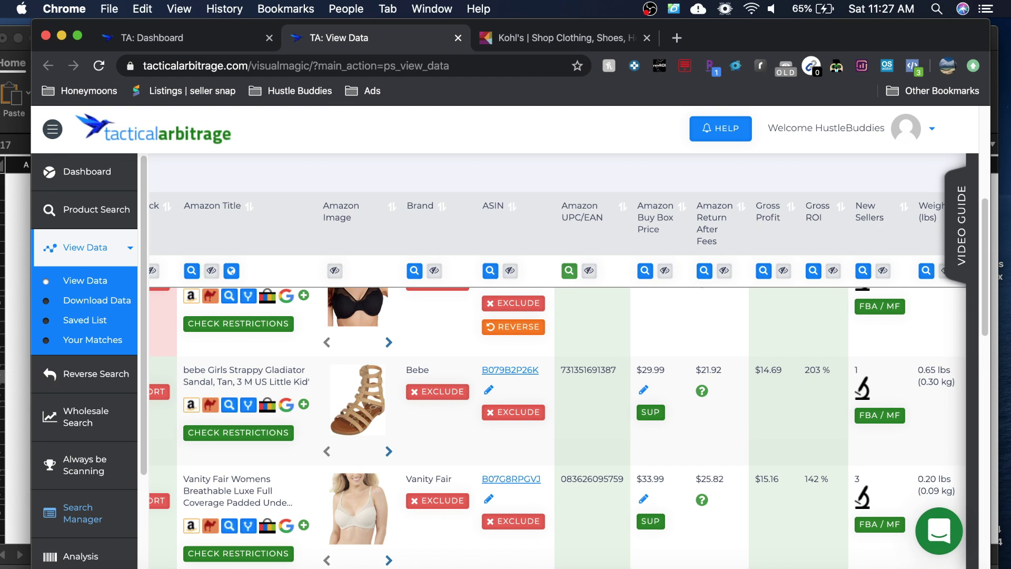
scroll(558, 385, left, 1)
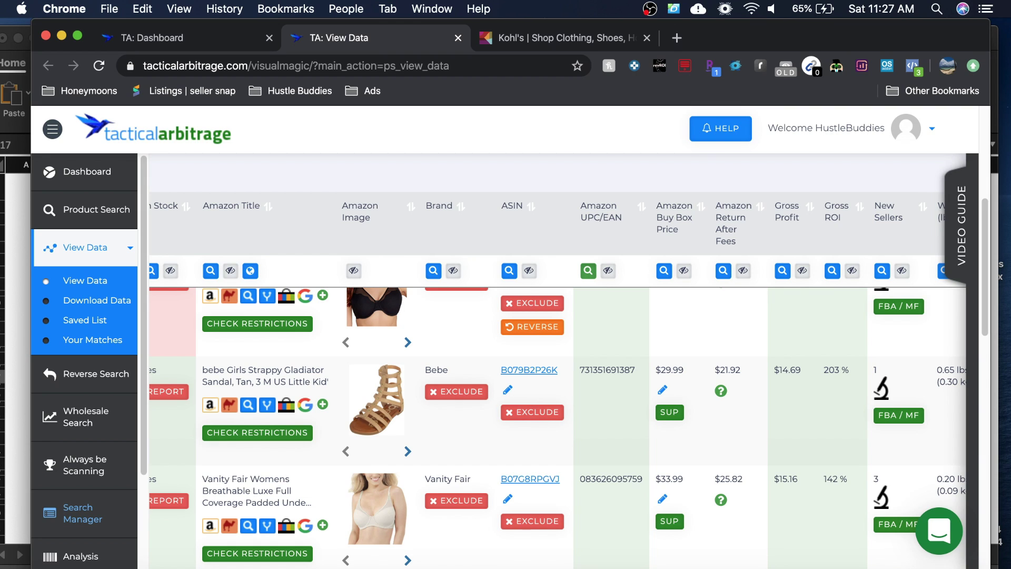
scroll(408, 565, left, 1)
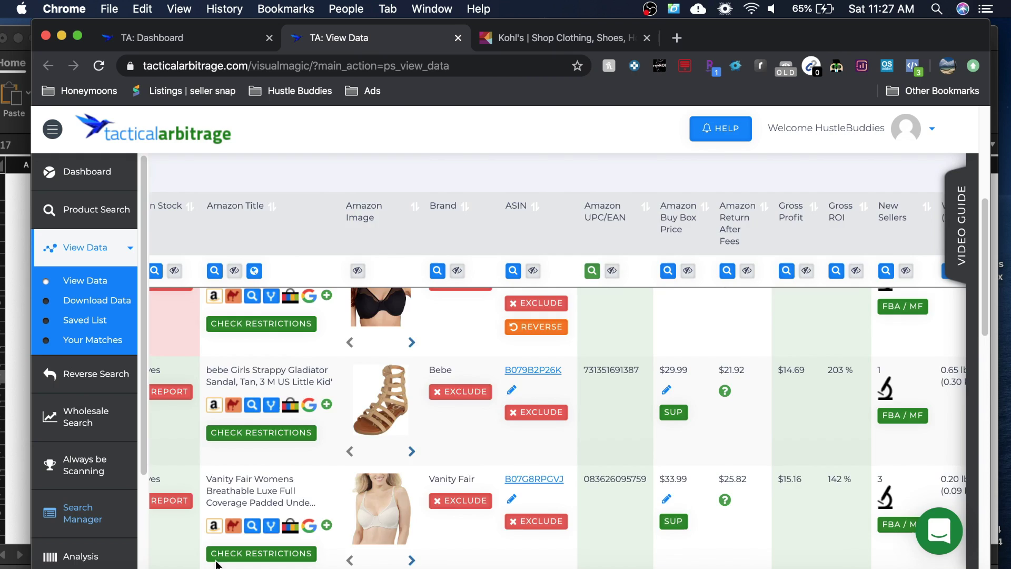
scroll(216, 564, left, 10)
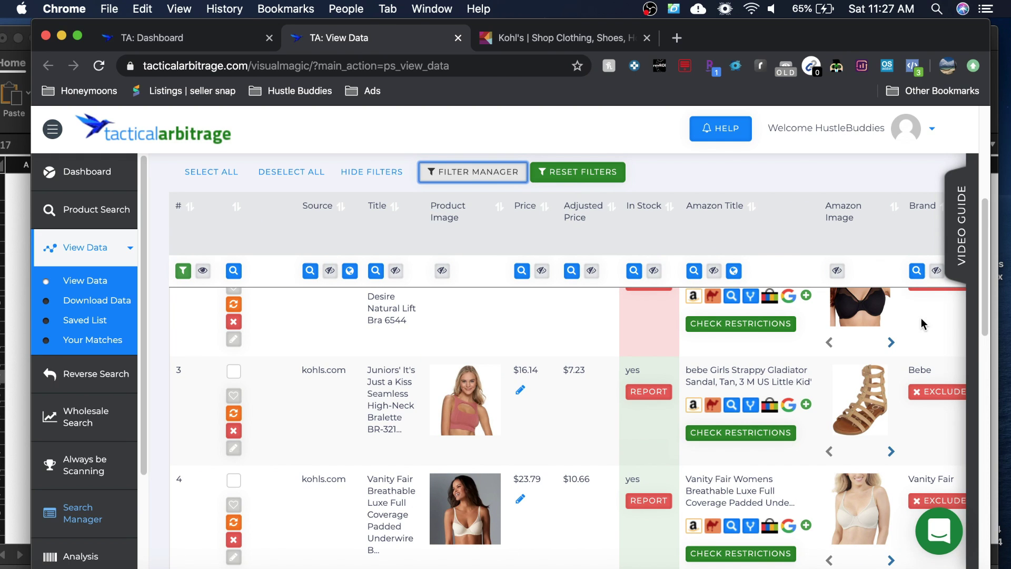
Compare the stock status of the first results, and examine the Amazon match, profit and sales rank of the Vanity Fair bra.
drag(983, 300, 984, 272)
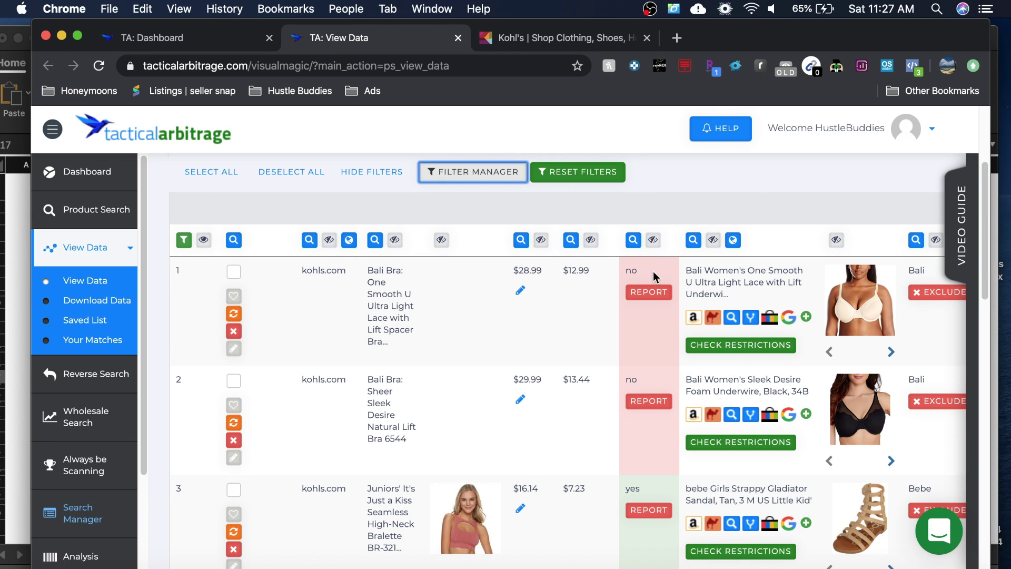
scroll(677, 233, up, 2)
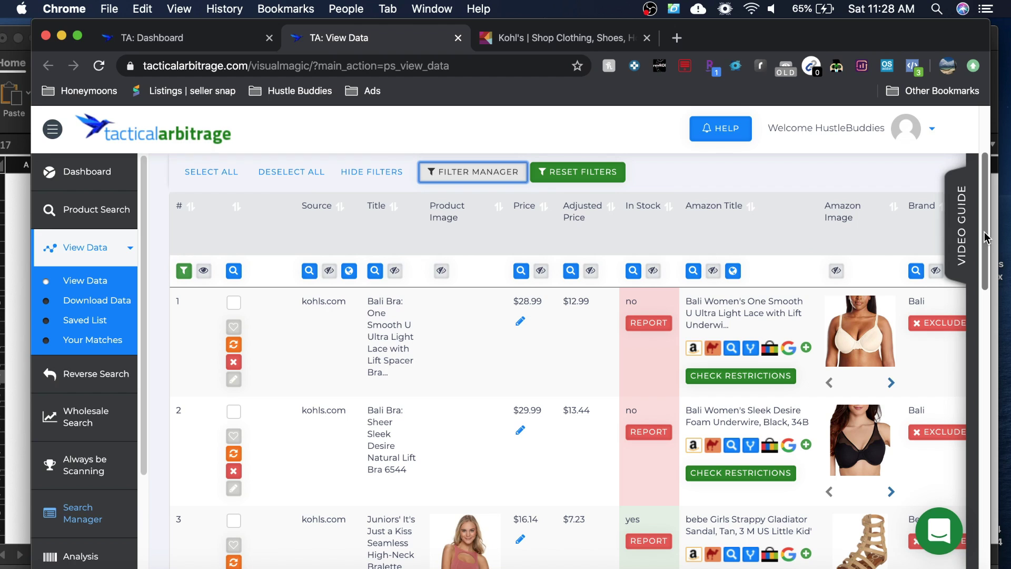
drag(987, 247, 989, 274)
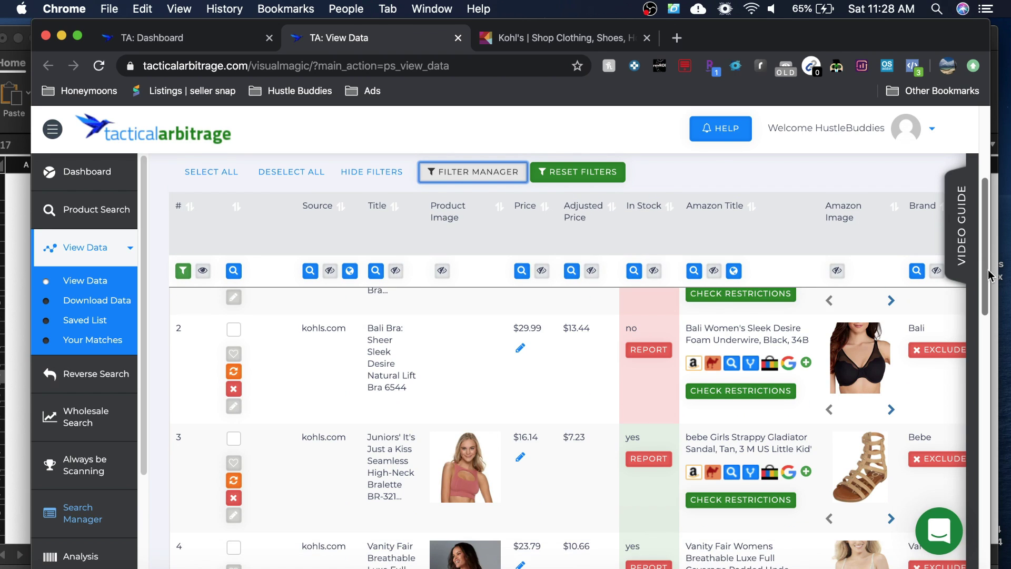
scroll(490, 432, down, 2)
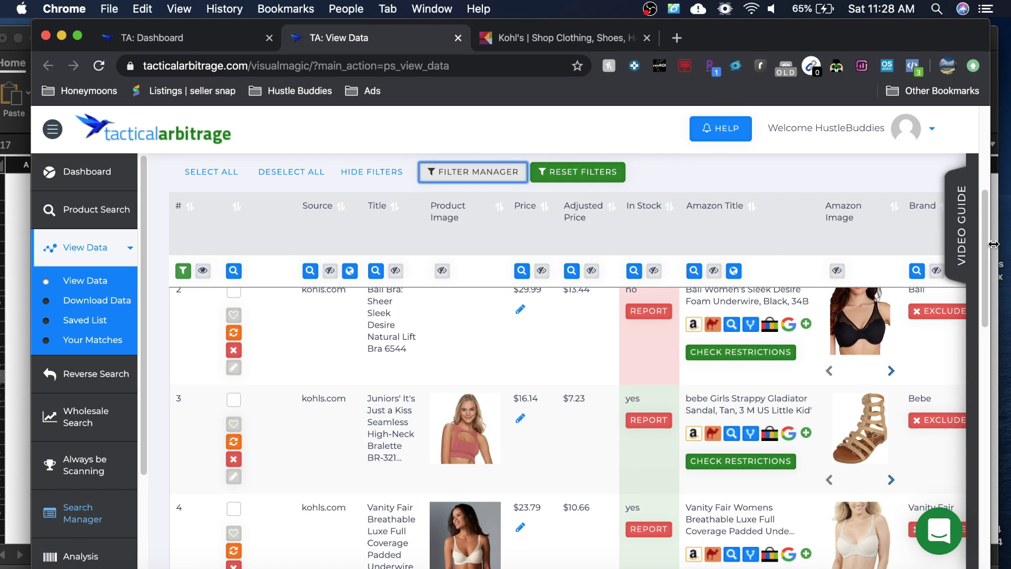
drag(985, 242, 989, 296)
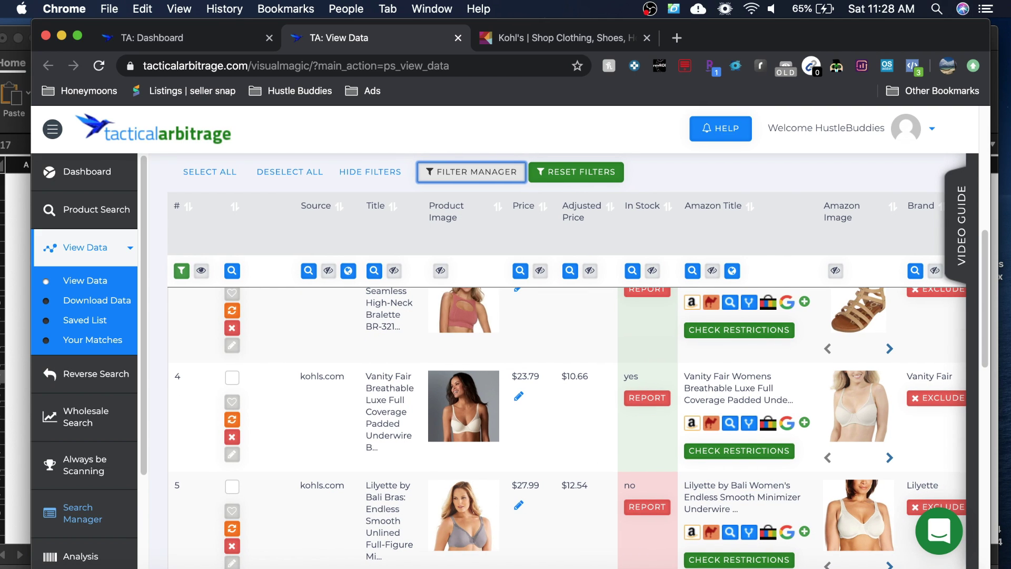
scroll(548, 363, right, 5)
scroll(606, 387, right, 8)
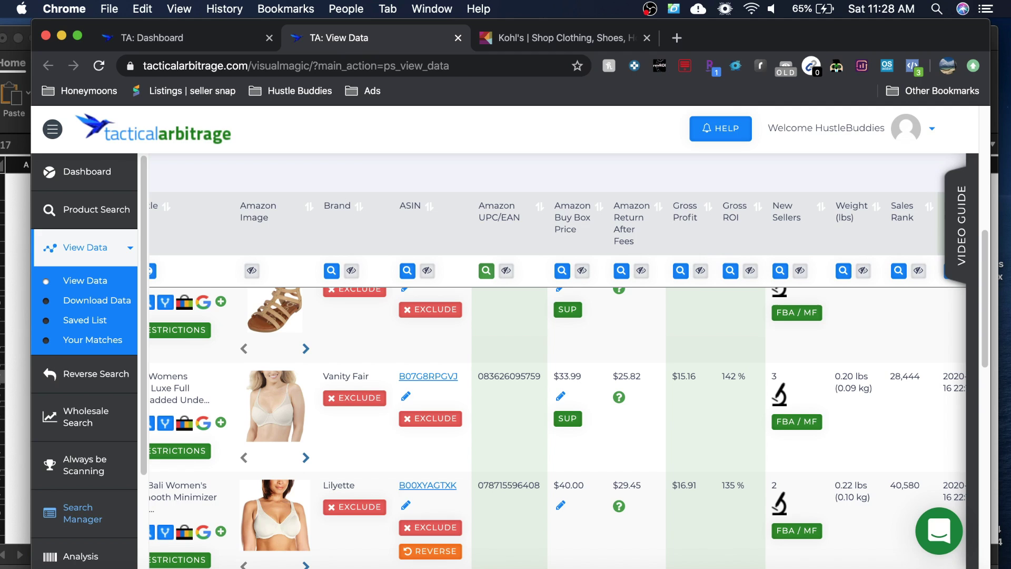
scroll(553, 422, left, 1)
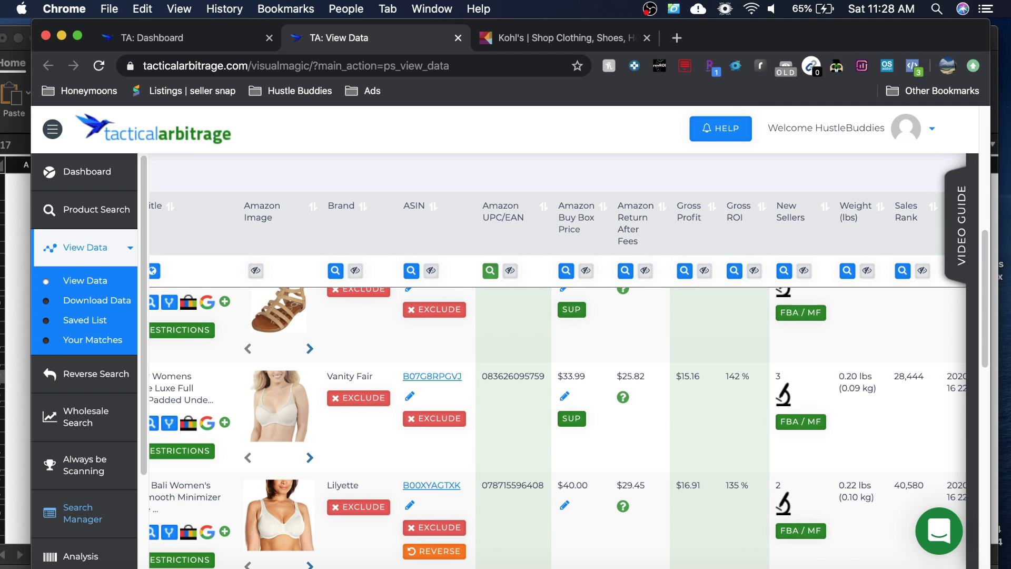
scroll(553, 421, left, 5)
scroll(252, 375, left, 10)
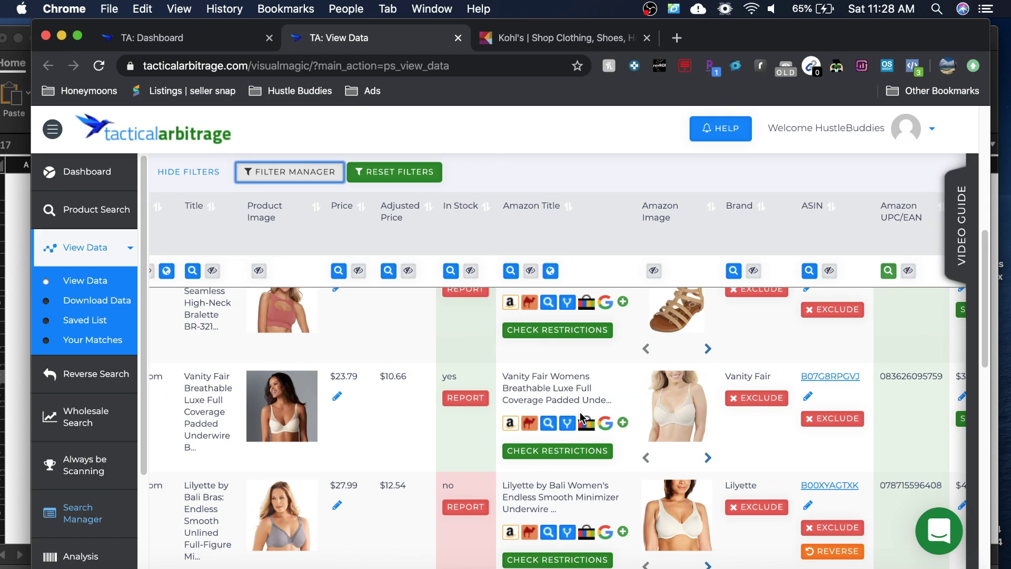
mouse_move(679, 424)
Examine the Wonderbra Ultimate Plunge result, comparing its Kohl's and Amazon images, prices, profit, ROI, sellers and sales rank.
scroll(985, 310, down, 1)
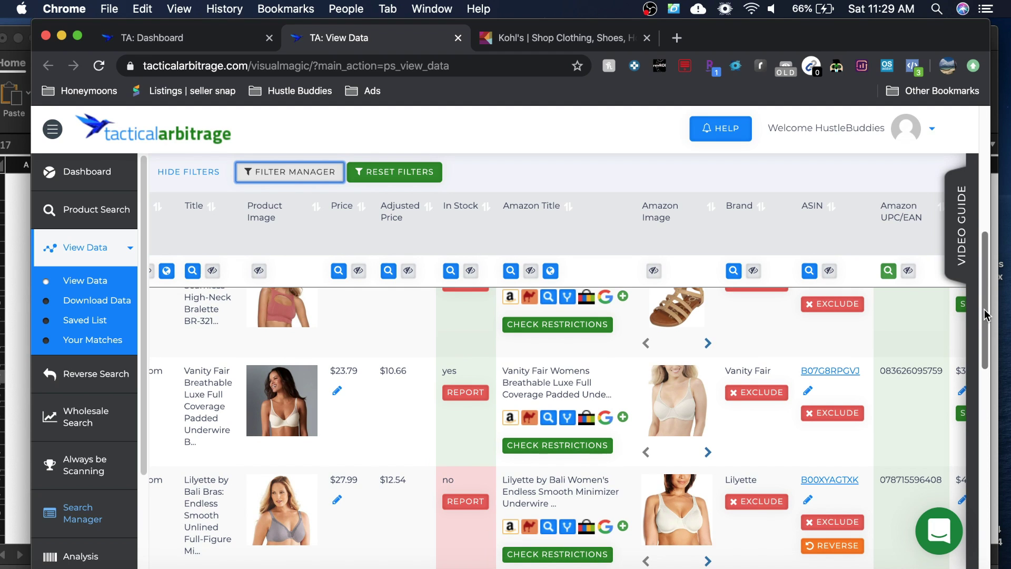
scroll(968, 304, down, 2)
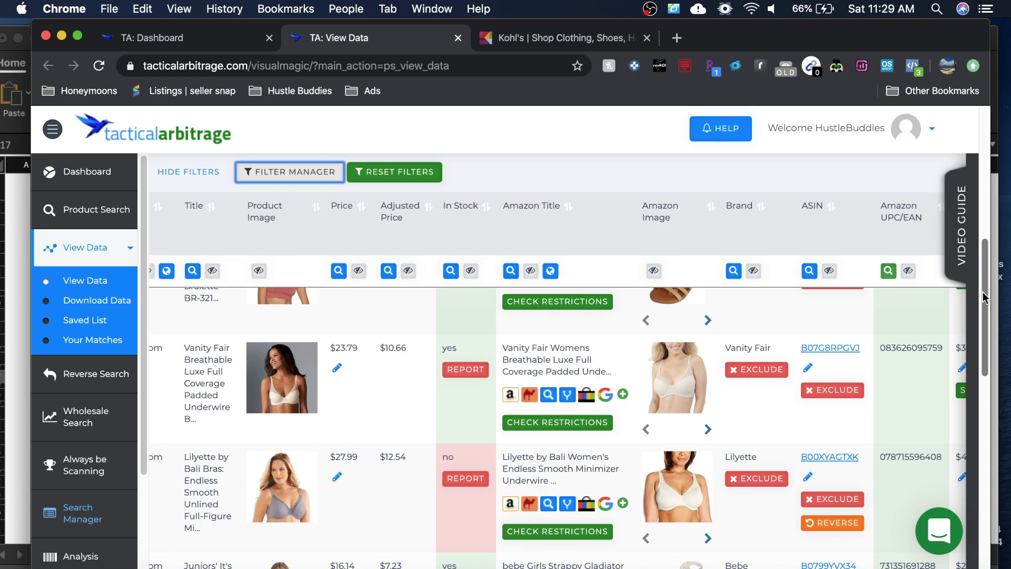
scroll(983, 303, down, 2)
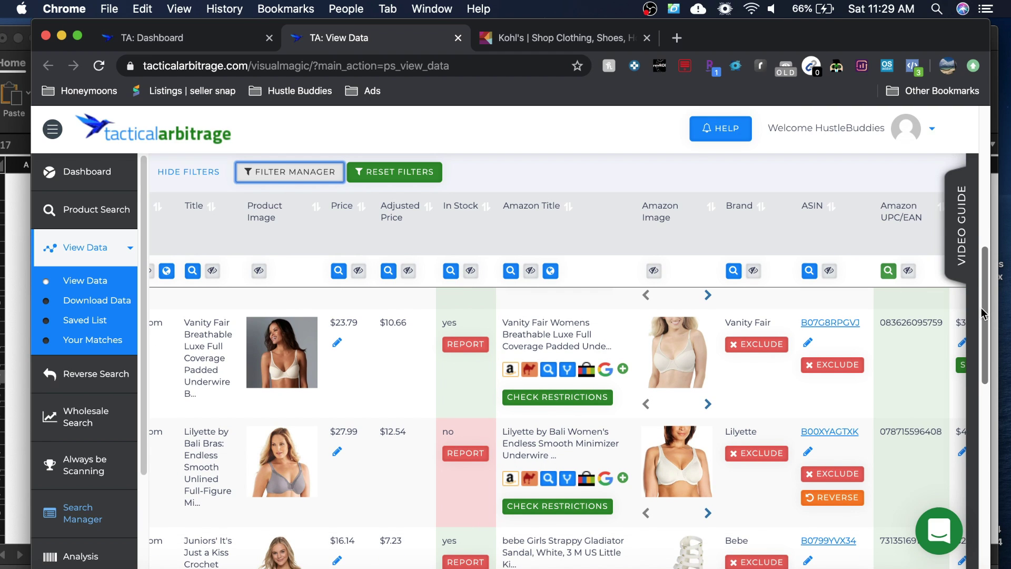
scroll(438, 441, down, 2)
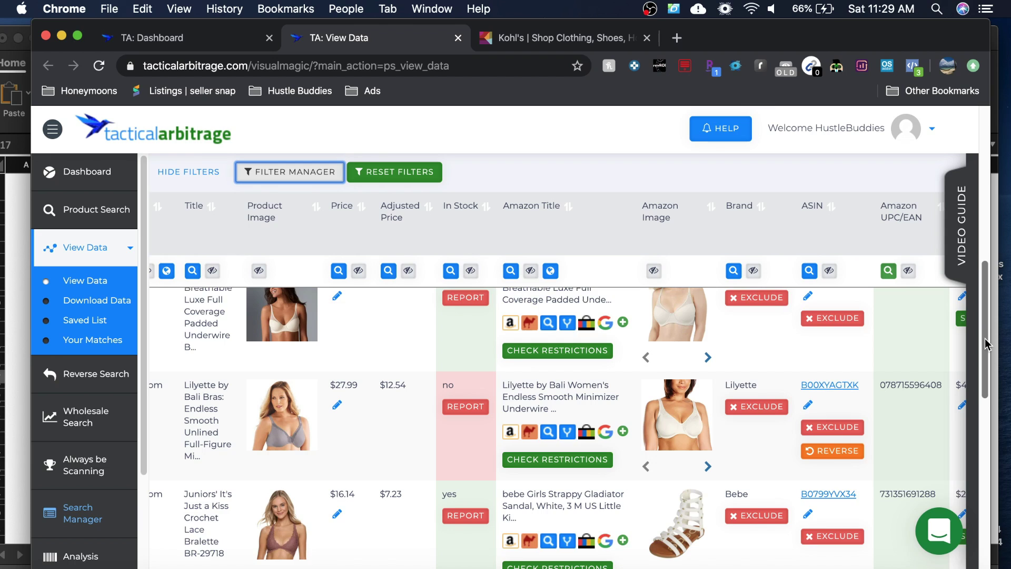
scroll(985, 350, down, 3)
drag(984, 367, 980, 400)
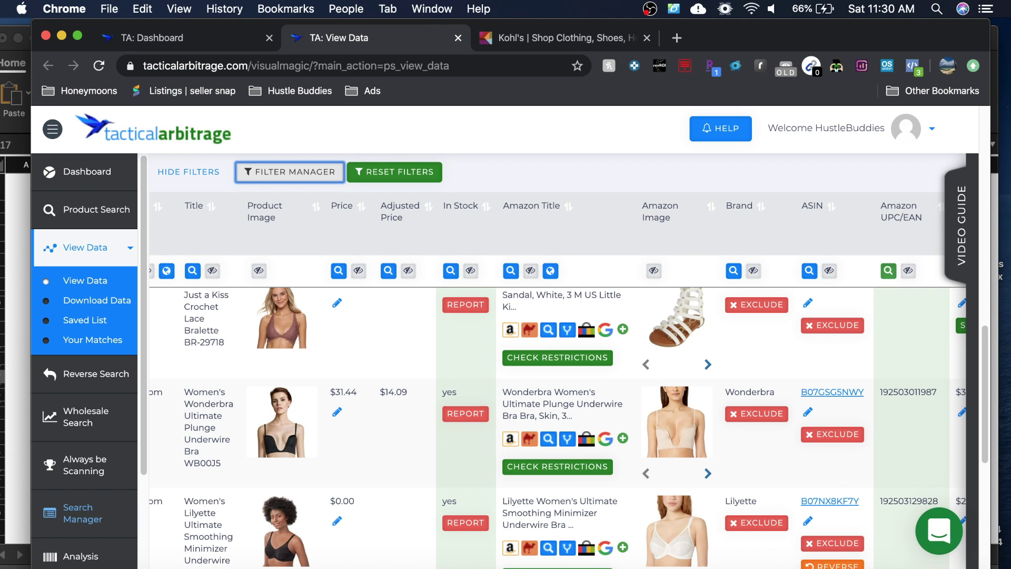
scroll(558, 369, right, 1)
scroll(558, 369, right, 5)
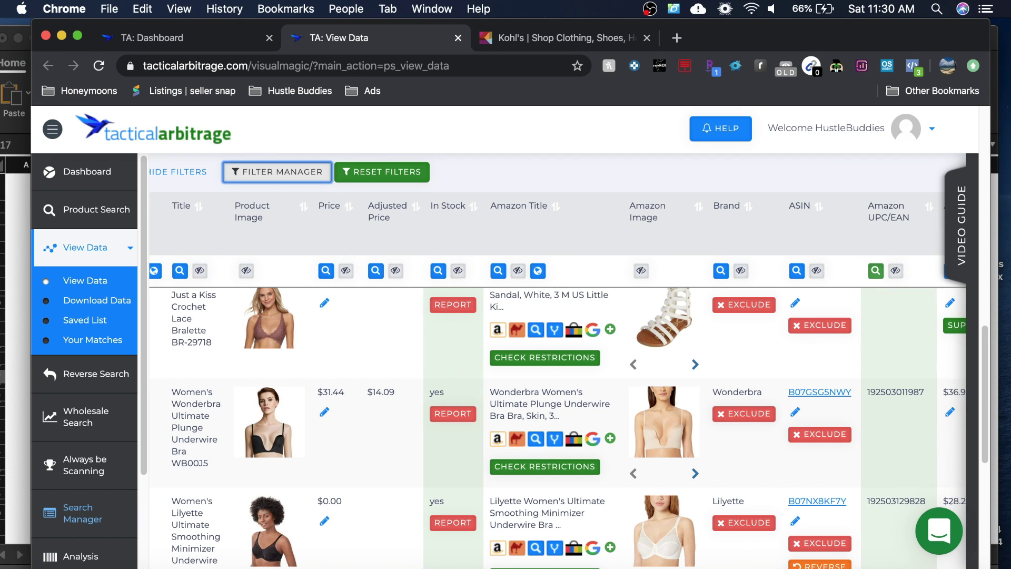
scroll(558, 369, right, 5)
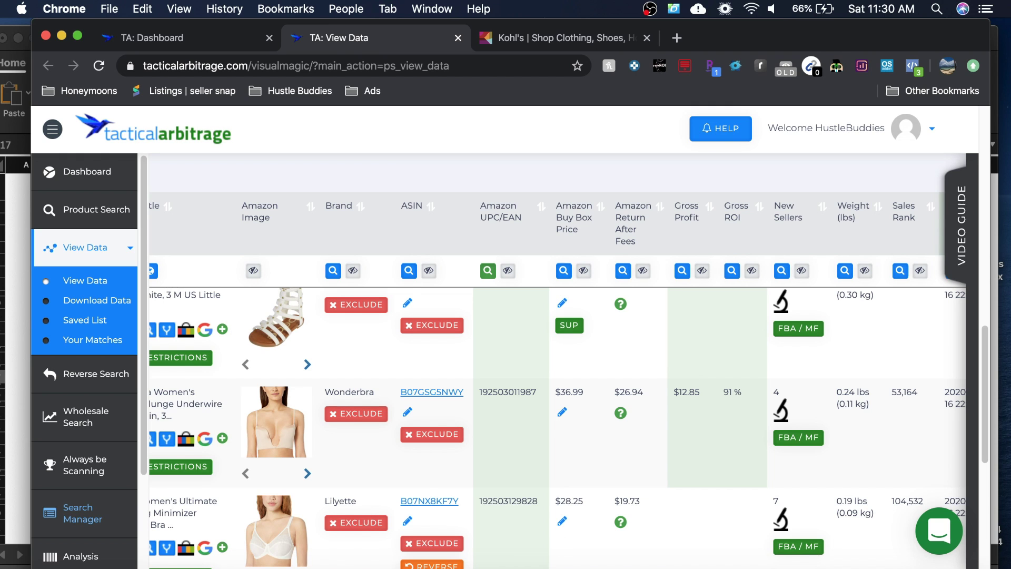
scroll(553, 369, left, 1)
scroll(333, 401, left, 10)
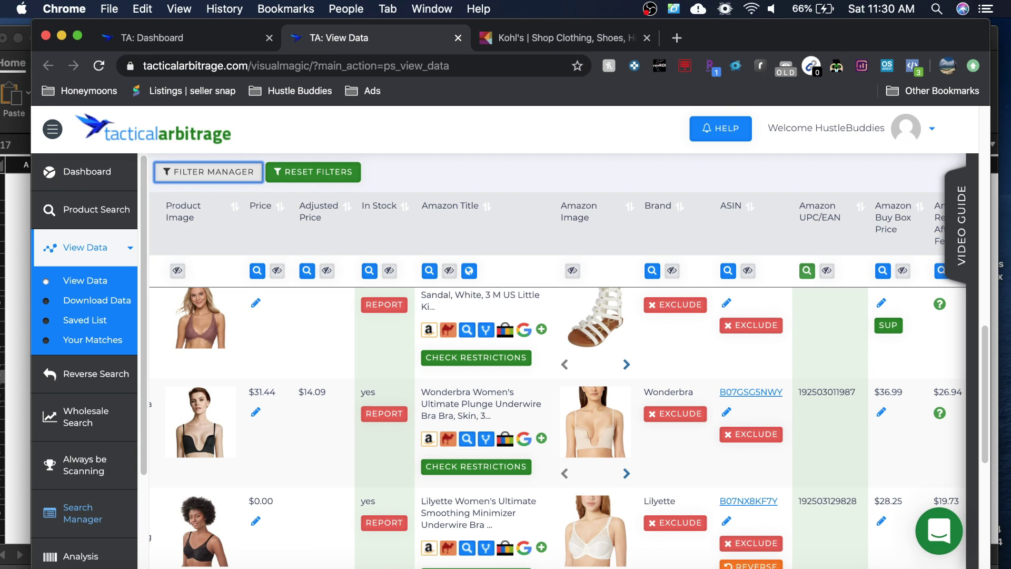
scroll(558, 400, right, 1)
scroll(555, 363, right, 2)
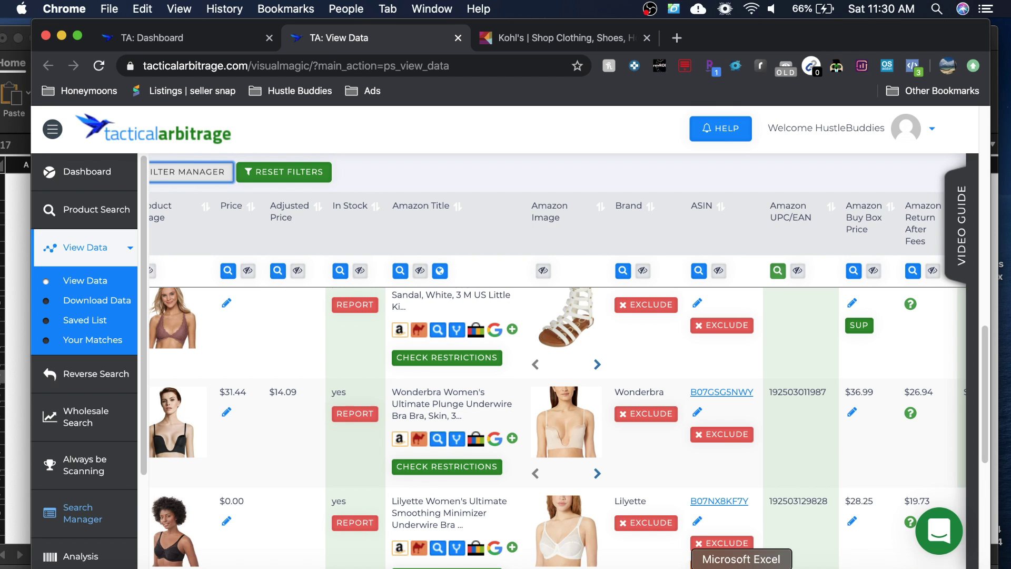
Switch to Excel and look over the discount fields of the Kohl's Discount Calculator.
click(741, 567)
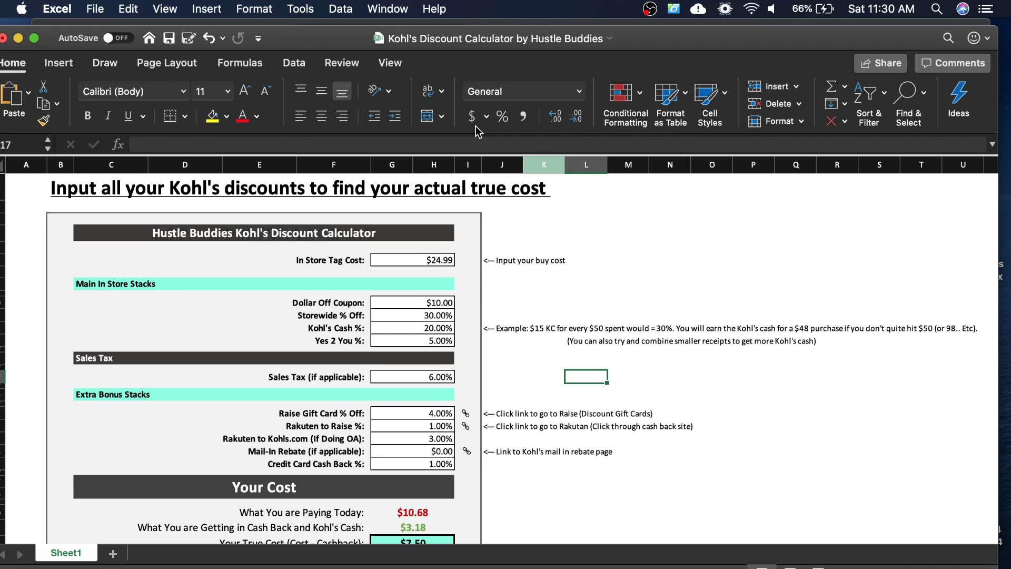
drag(49, 193, 513, 191)
click(631, 241)
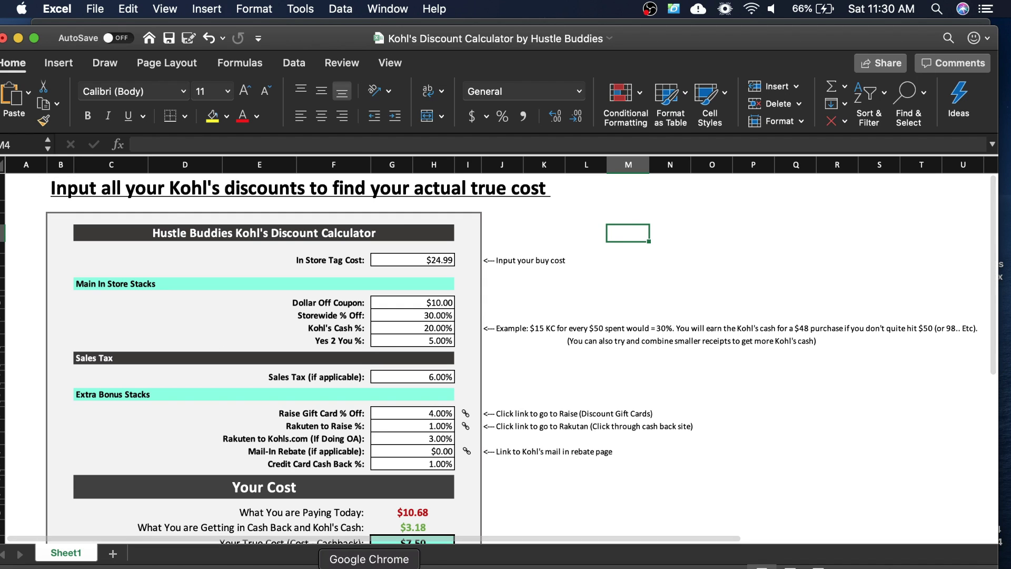
Switch back to Chrome and open the product variations for the Wonderbra Ultimate Plunge result, ASIN B07GSG5NWY.
click(389, 564)
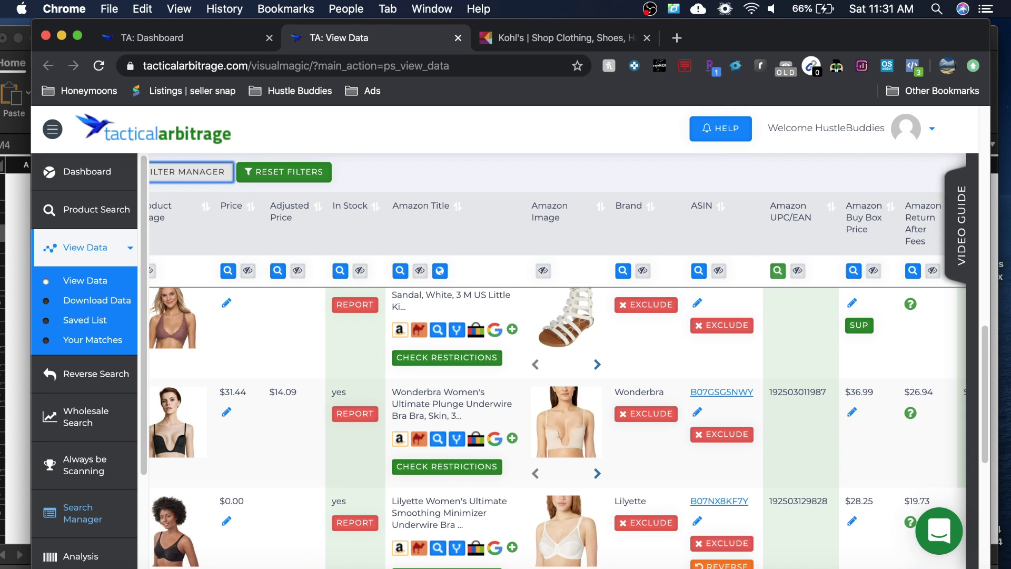
scroll(553, 368, right, 3)
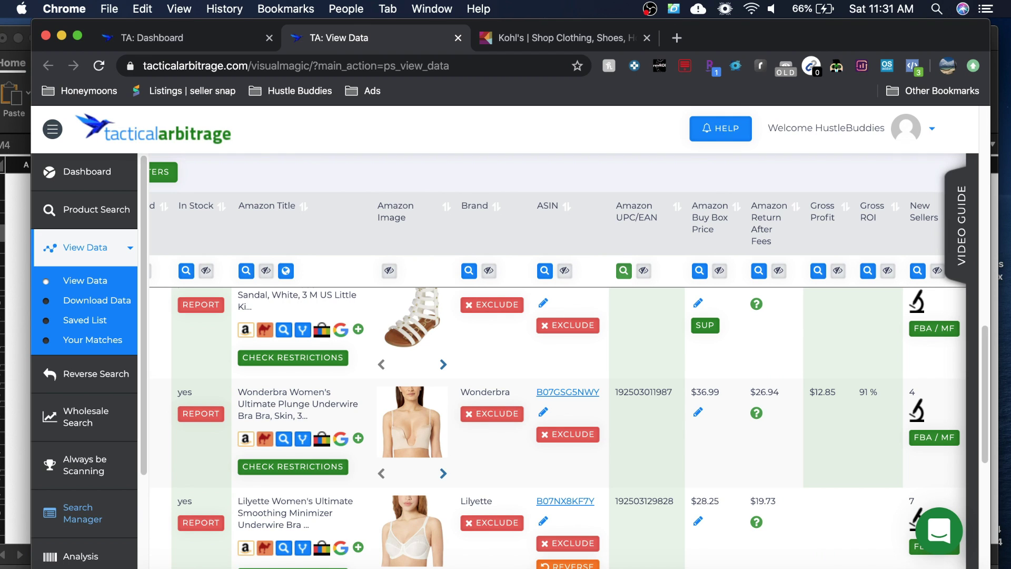
scroll(548, 438, left, 1)
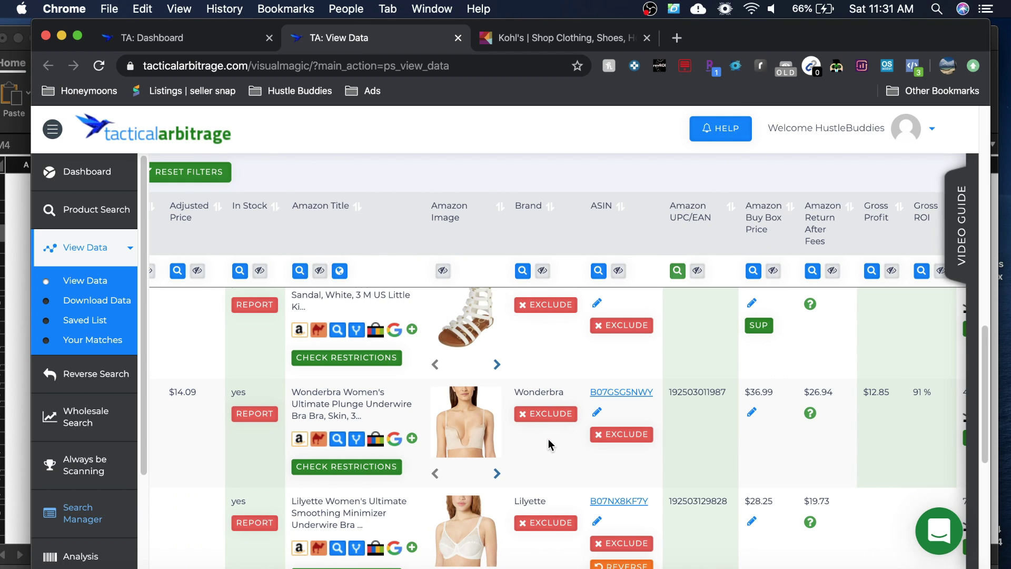
click(625, 392)
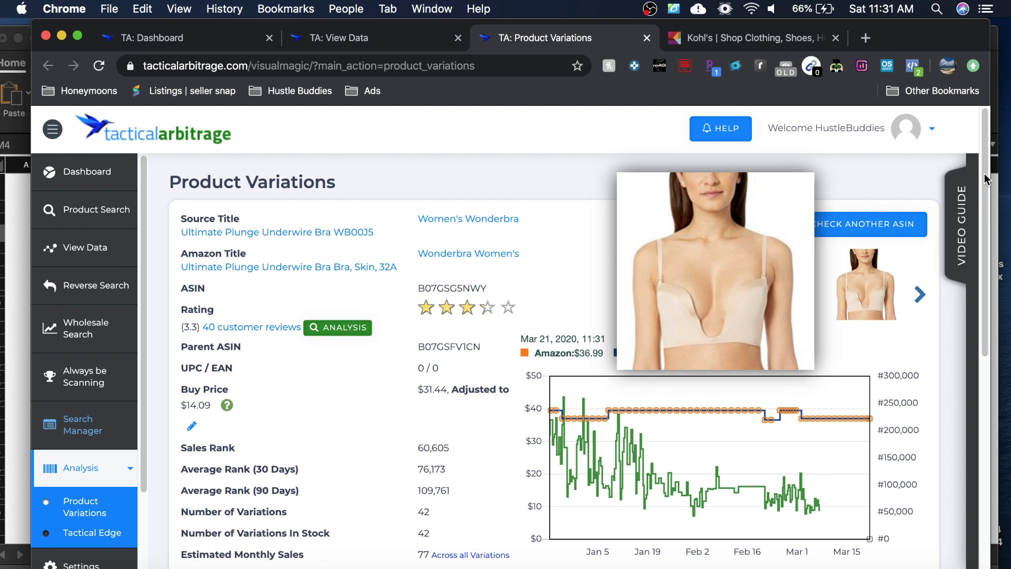
Examine the Wonderbra's sales rank averages, estimated monthly sales, and price and rank history chart.
drag(984, 179, 985, 215)
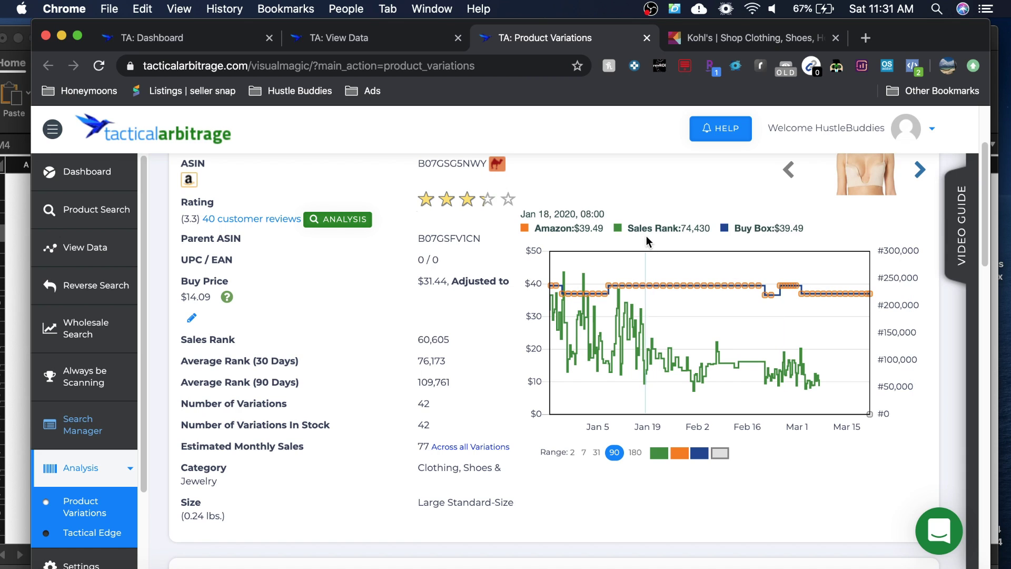
drag(982, 187, 986, 190)
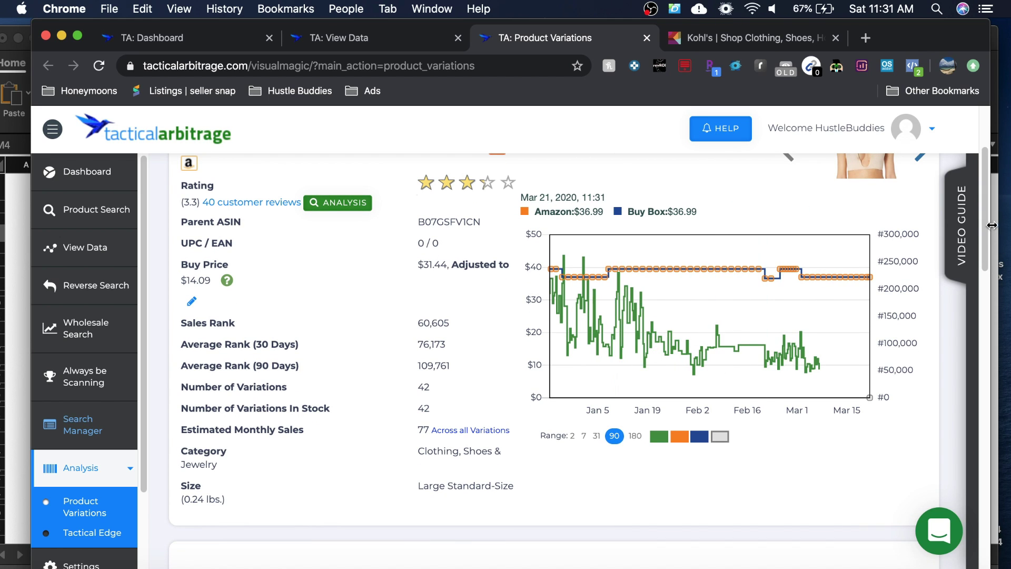
drag(985, 219, 984, 229)
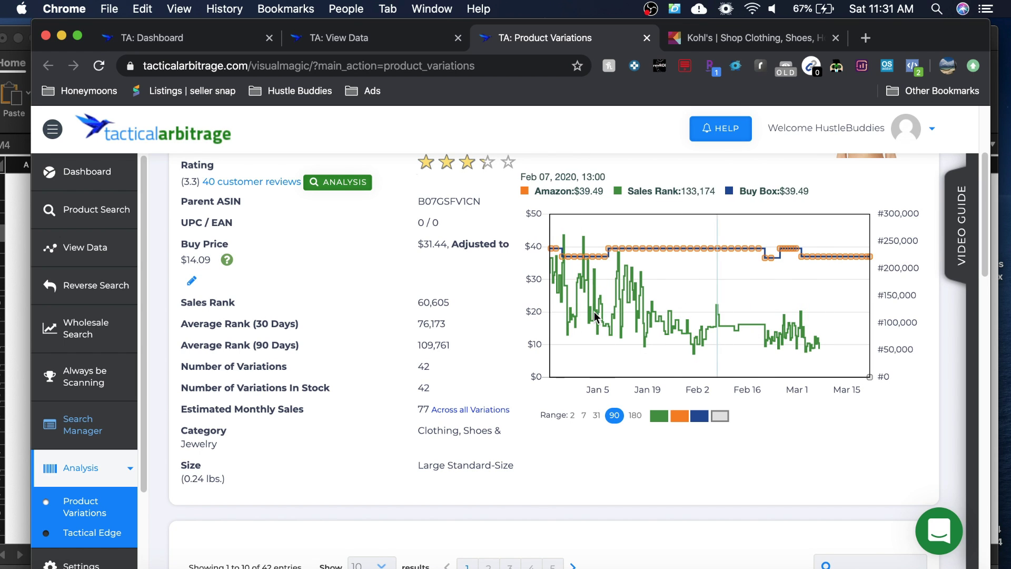
scroll(983, 225, down, 1)
Look through the Wonderbra's color and size variations, comparing stock, buy box price, gross profit, ROI and sellers.
drag(983, 225, 990, 345)
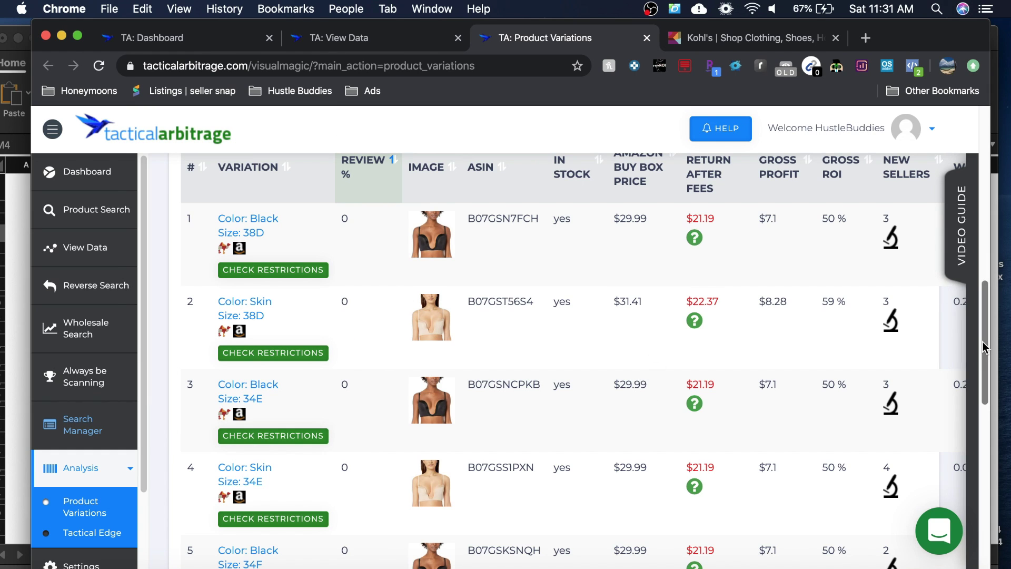
drag(983, 342, 990, 258)
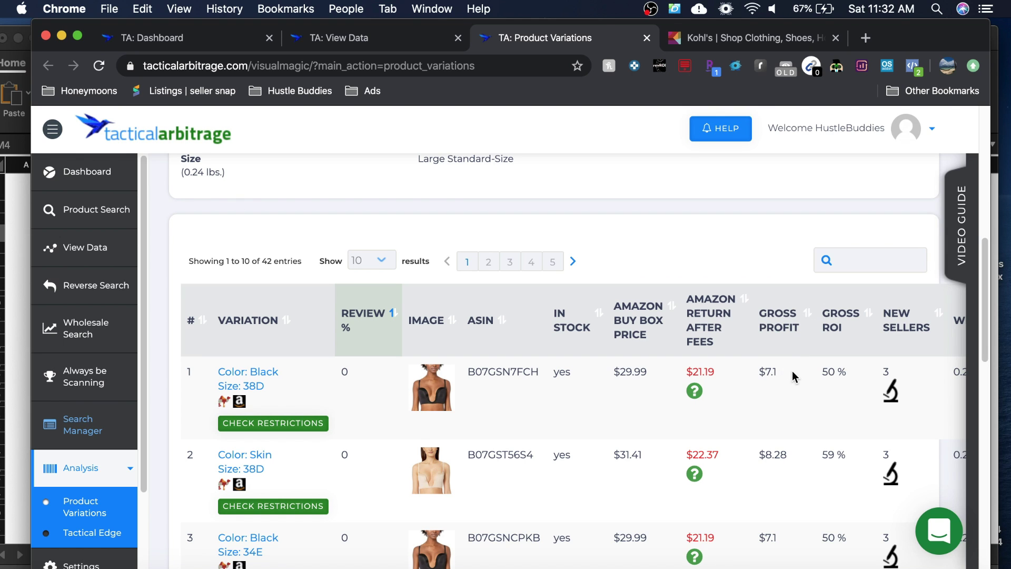
drag(987, 310, 979, 352)
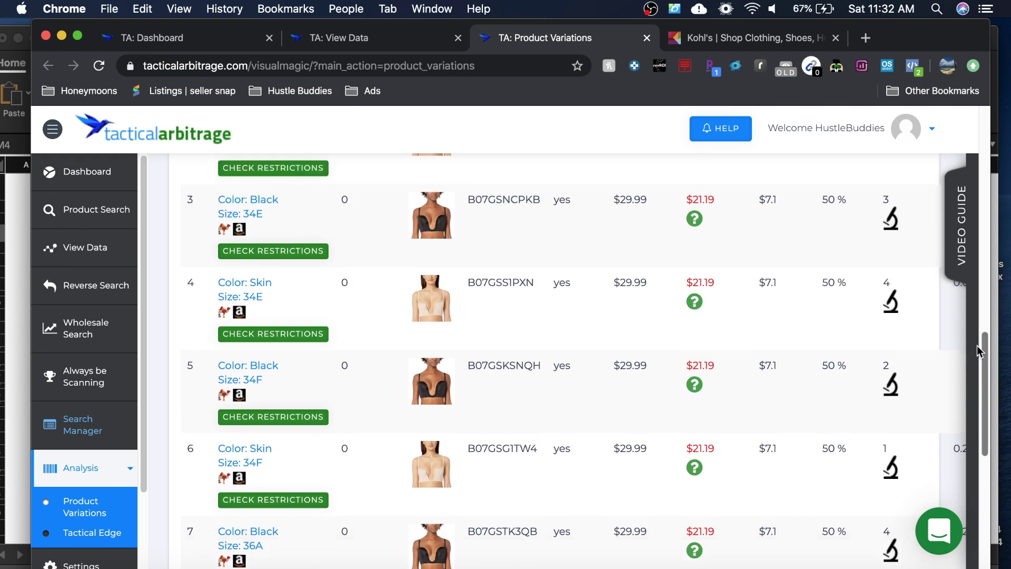
scroll(670, 238, up, 10)
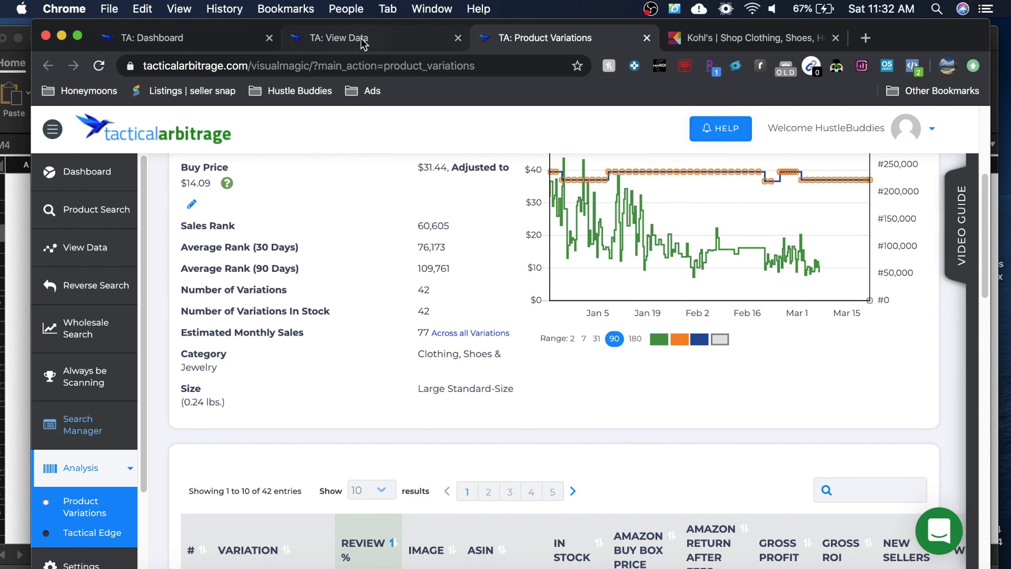
Return to the results table and open the Kohl's product page for the Wonderbra Ultimate Plunge bra.
click(382, 38)
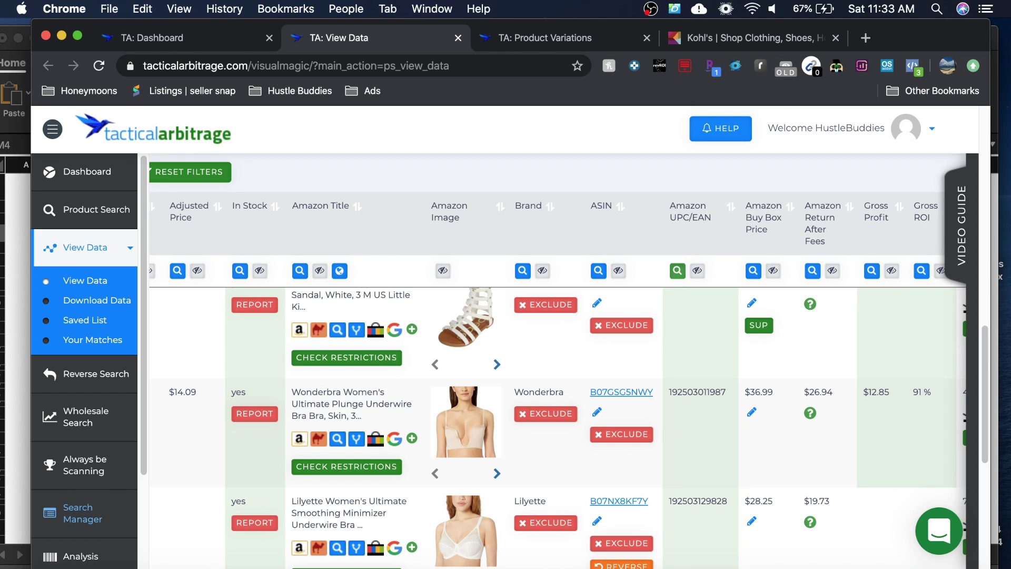
scroll(557, 363, left, 1)
scroll(558, 363, left, 3)
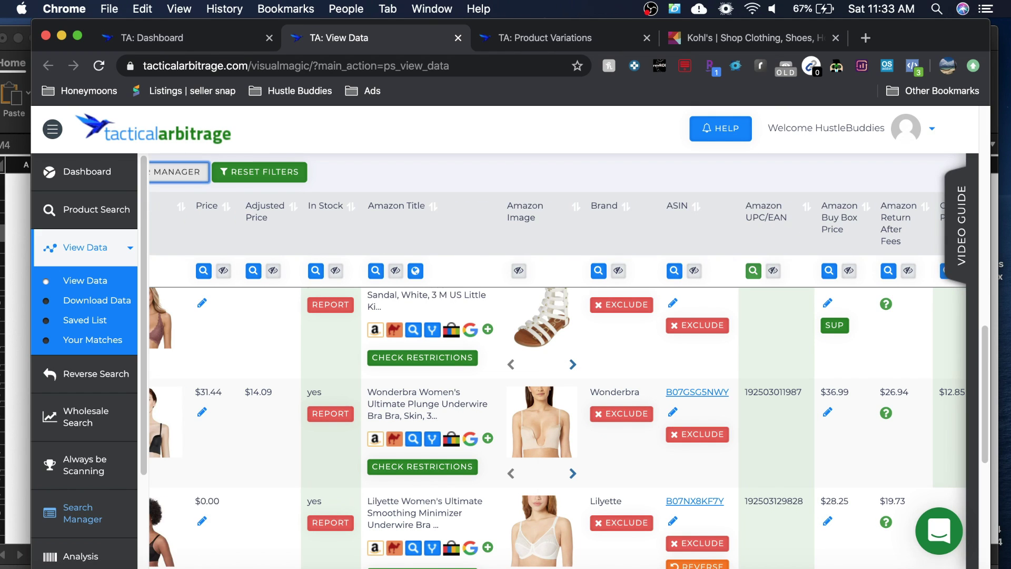
scroll(242, 431, left, 10)
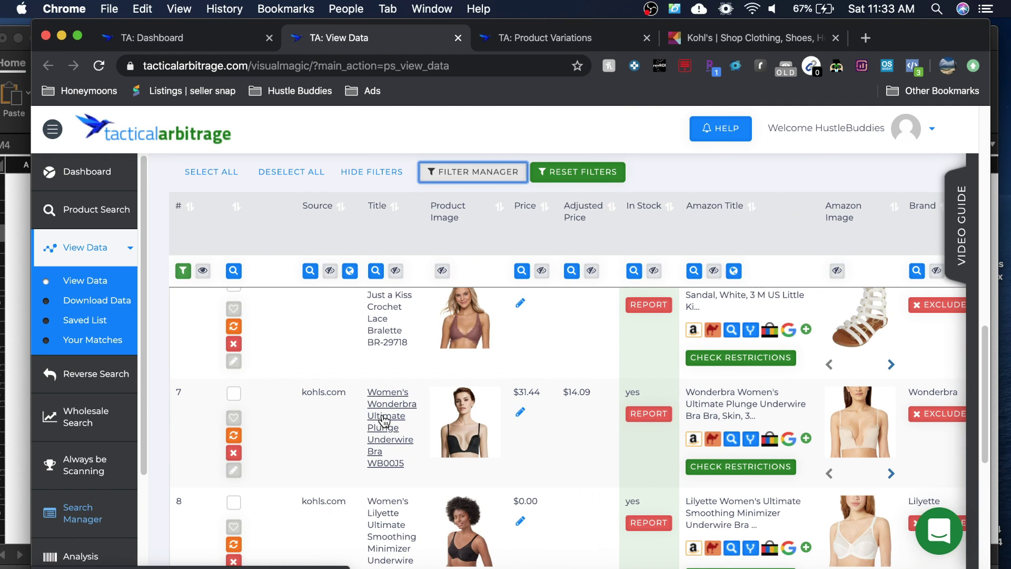
click(381, 418)
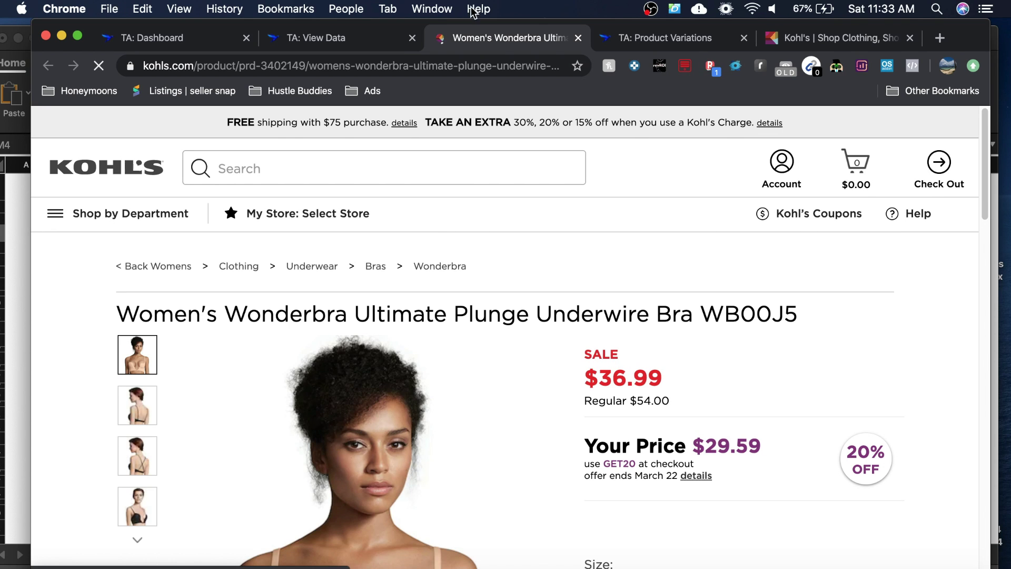
Compare the Wonderbra's current price on the Kohl's page with the price listed in the results table.
click(368, 35)
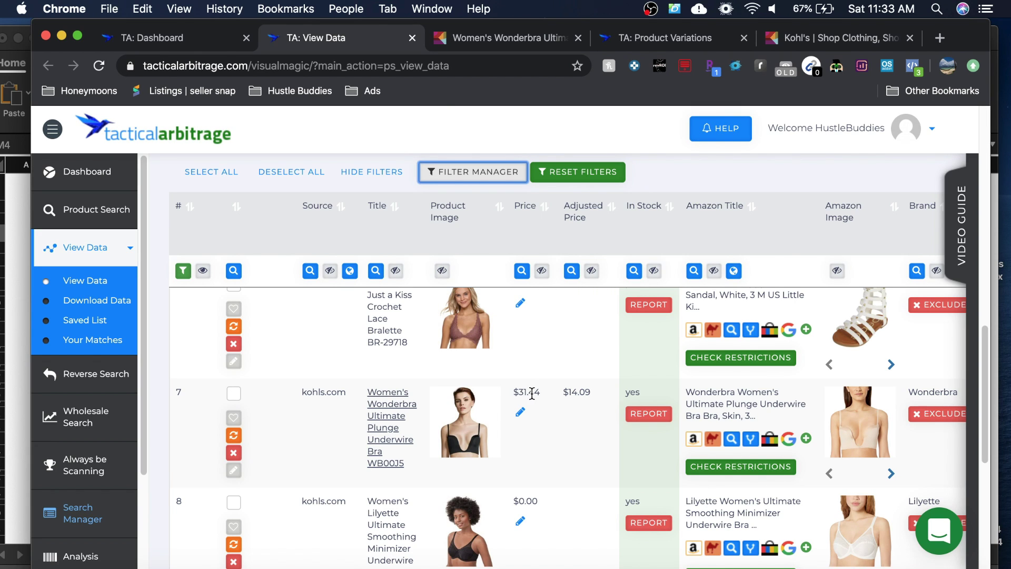
click(506, 38)
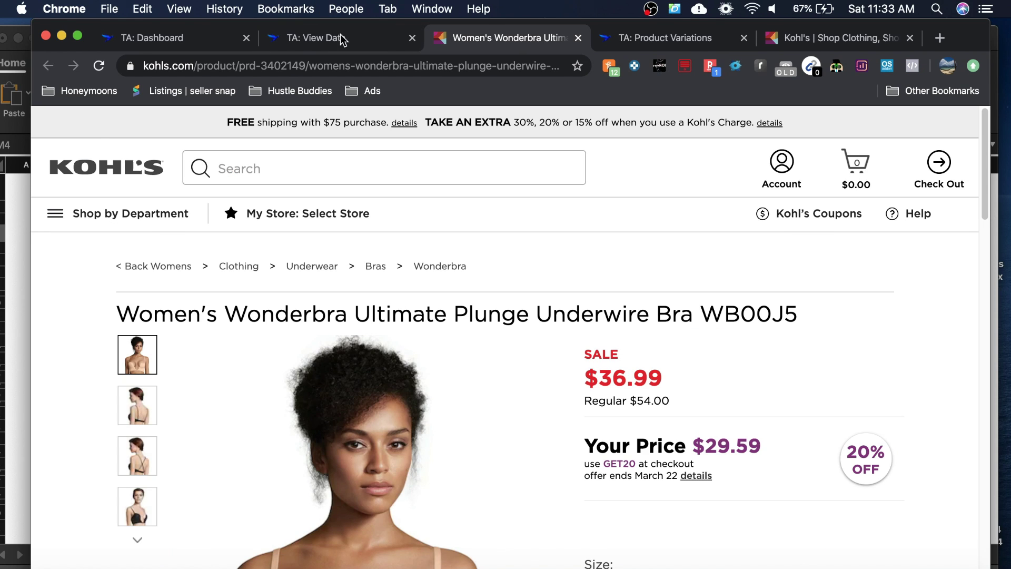
click(331, 38)
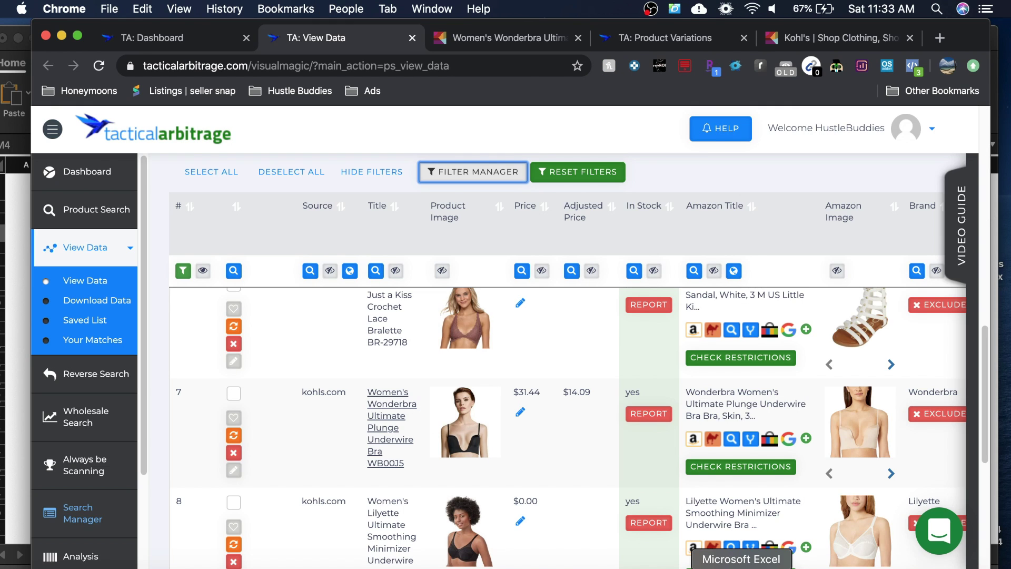
Check the Kohl's sale price and enter $36.99 as the In Store Tag Cost in the Excel discount calculator.
click(741, 565)
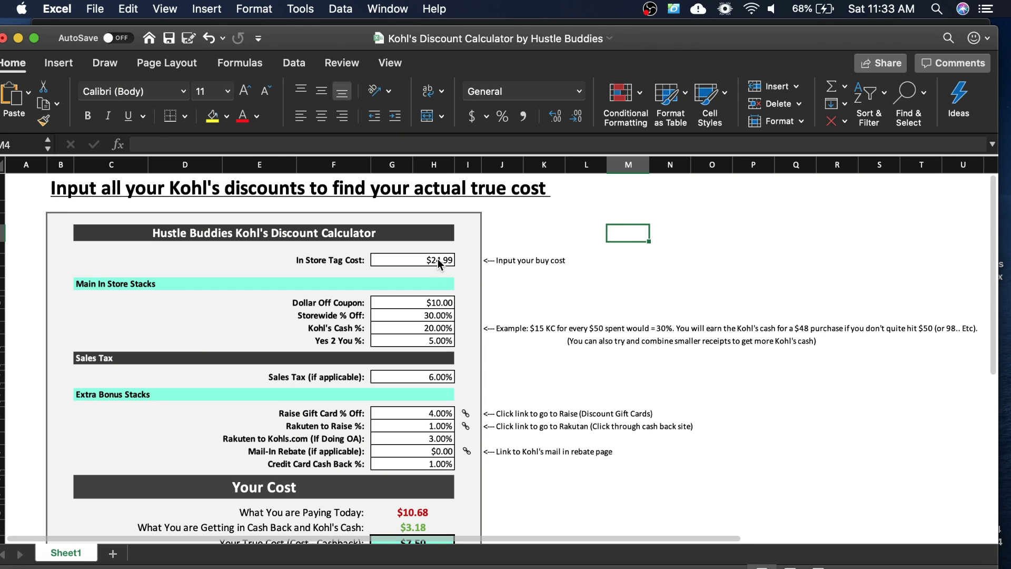
double_click(441, 259)
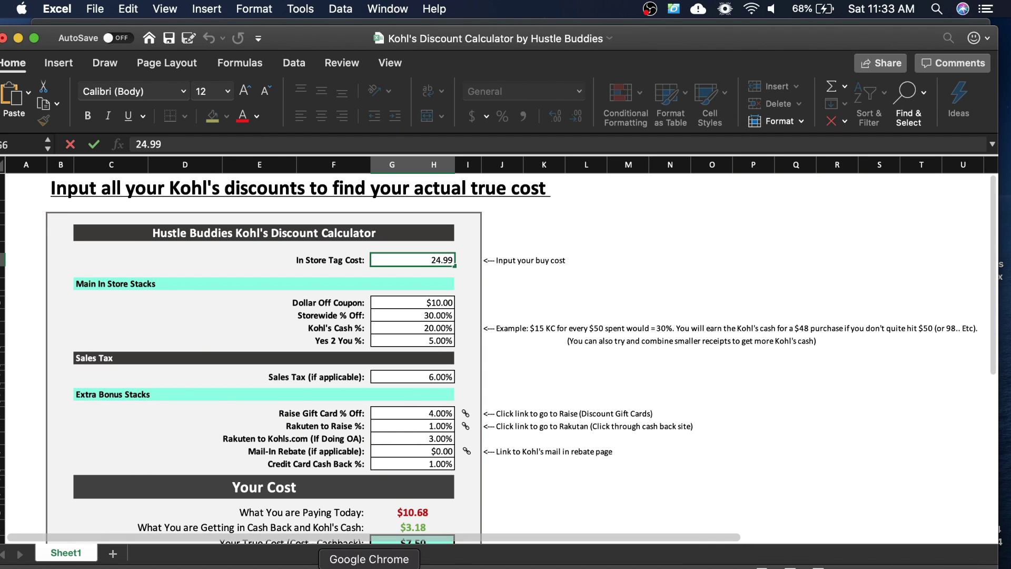
click(414, 559)
click(503, 37)
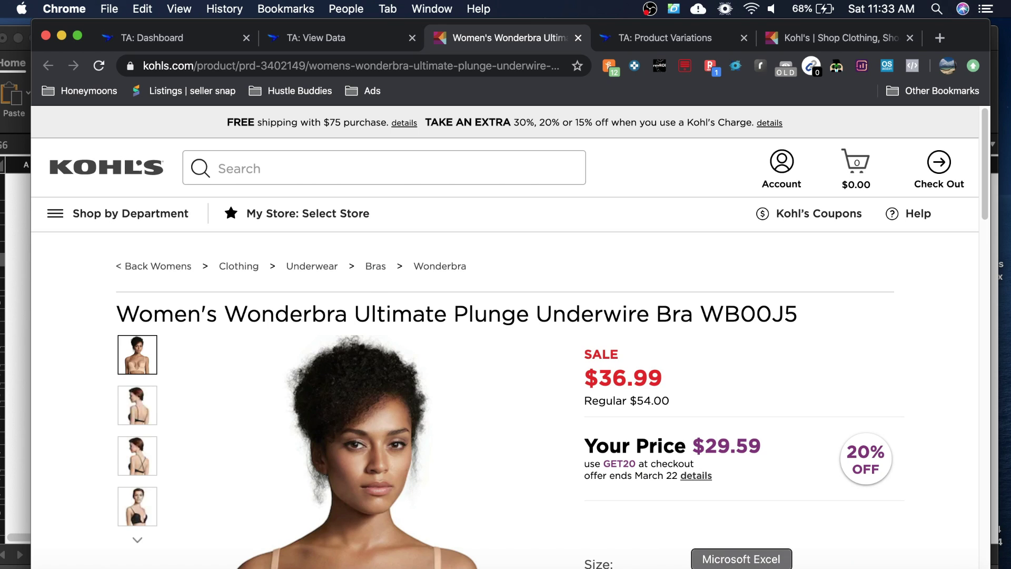
click(742, 563)
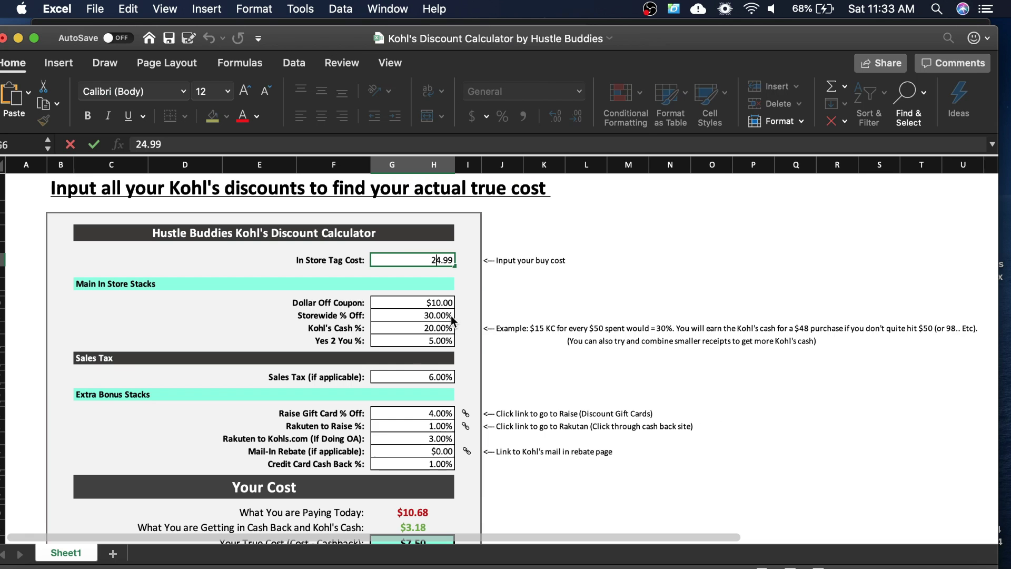
double_click(441, 260)
text(36.99)
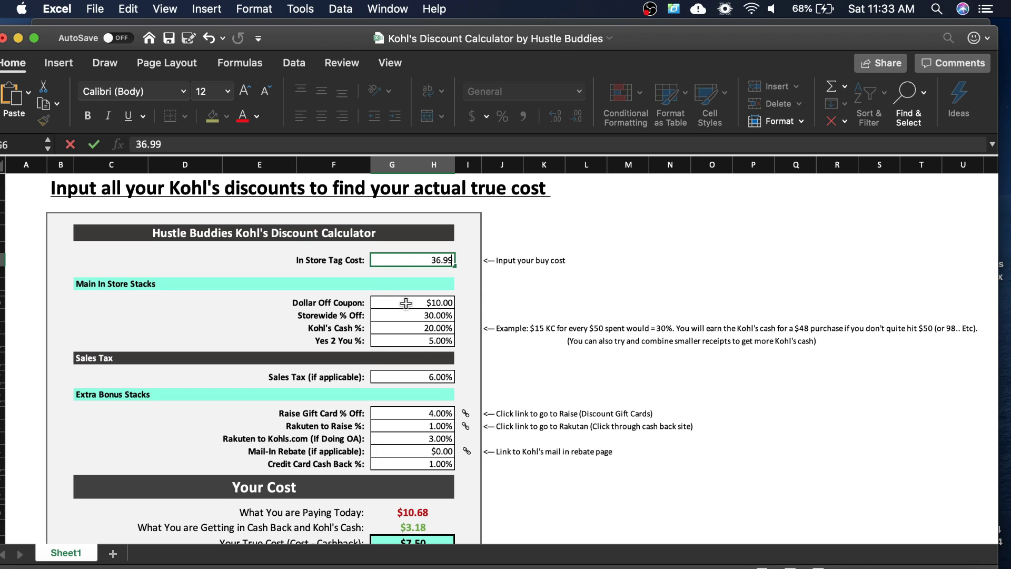
click(409, 303)
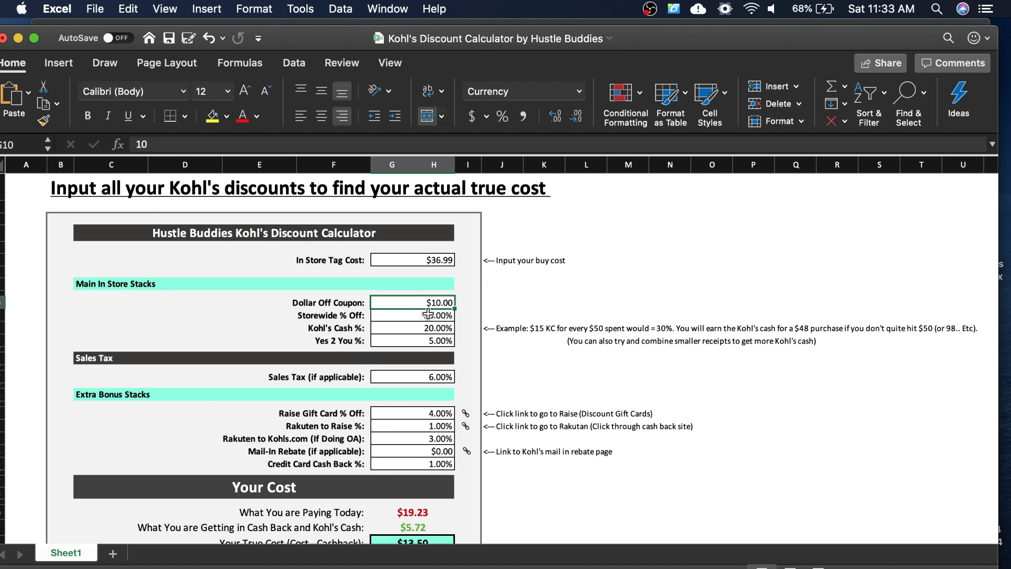
Try 40% as the calculator's Storewide % Off, and set it back to 30%.
click(432, 314)
text(30)
drag(446, 314, 437, 315)
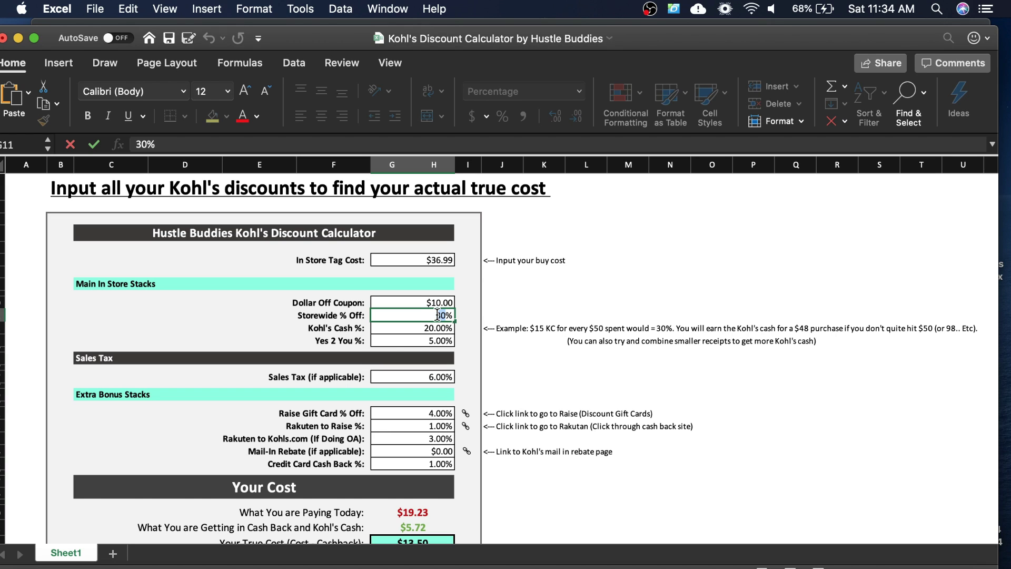
click(910, 8)
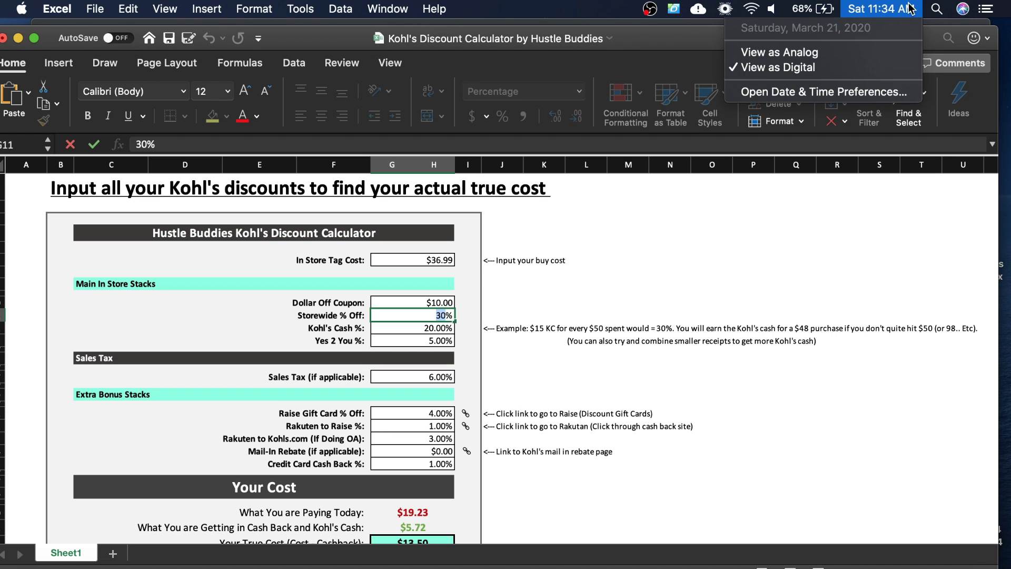
click(441, 316)
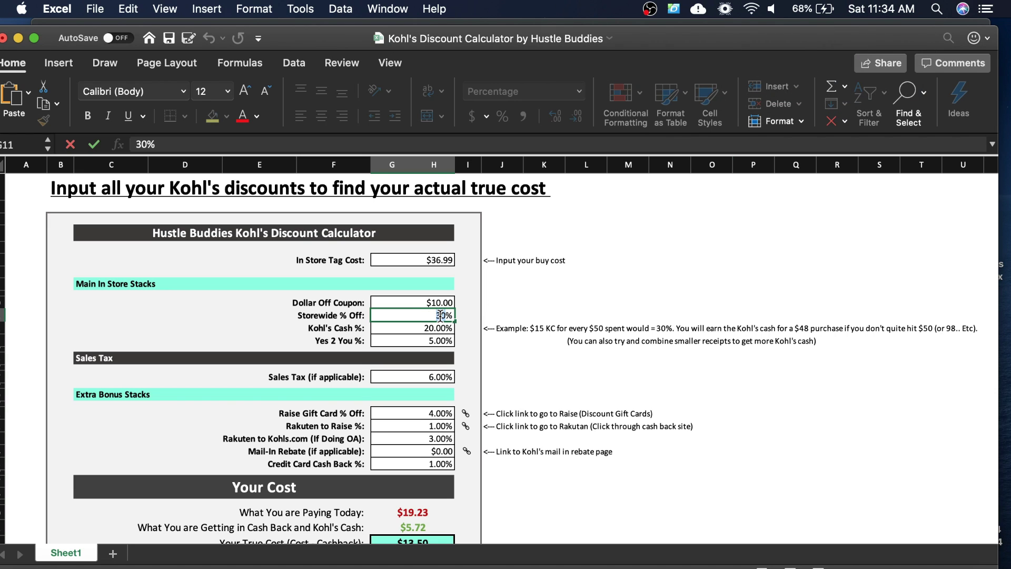
double_click(441, 316)
text(40)
text(30)
click(427, 327)
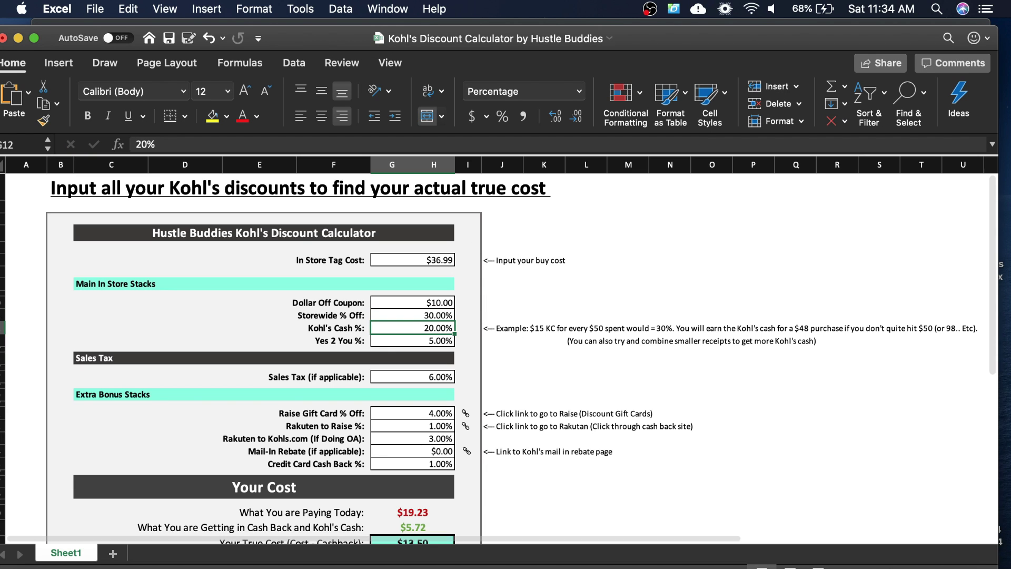
Review the calculator's Kohl's Cash, Yes 2 You and sales tax percentages along with the Your Cost totals.
scroll(992, 269, down, 3)
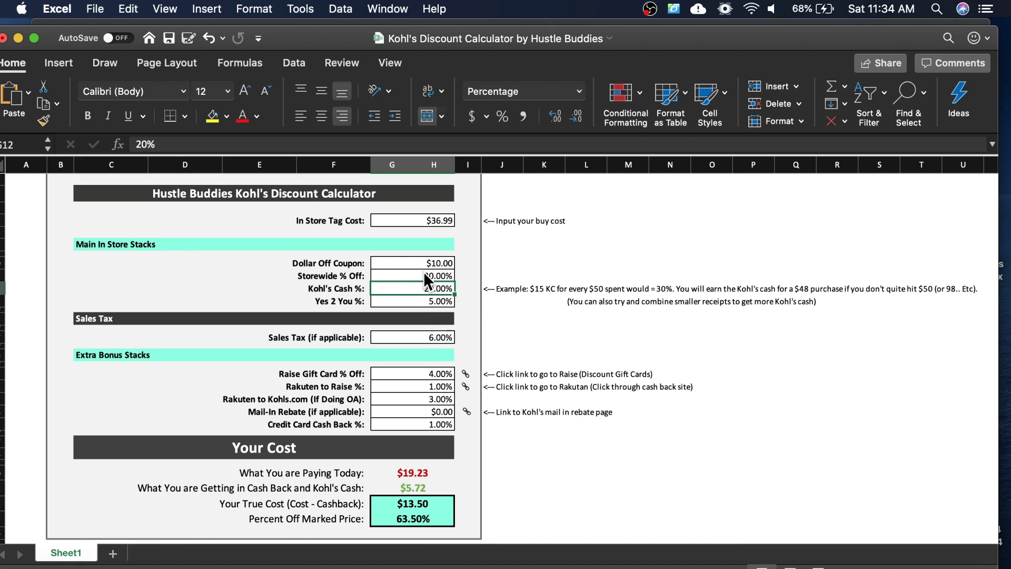
click(430, 300)
double_click(421, 337)
click(538, 345)
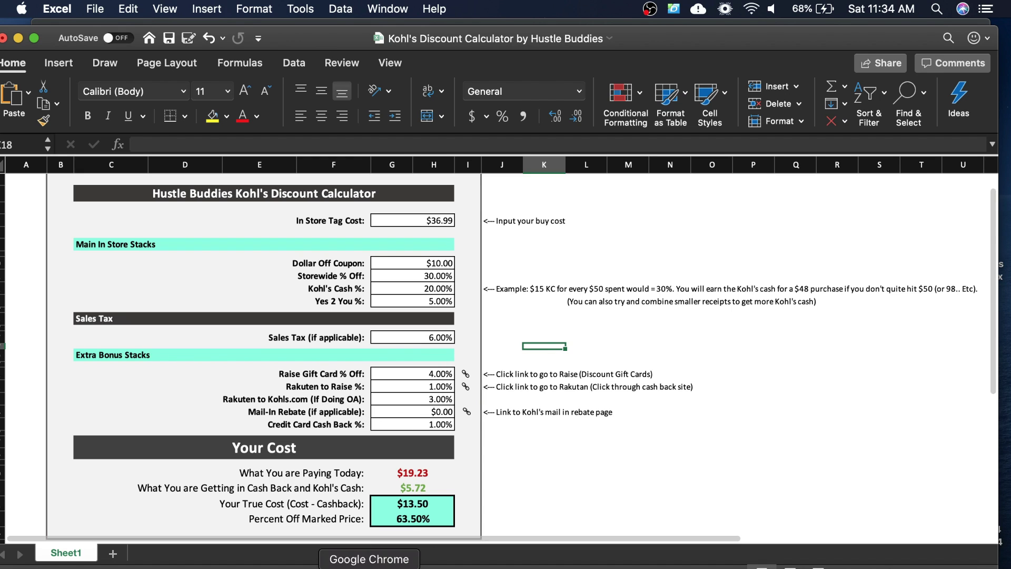
Check the Raise gift card discount in the calculator and open its linked Raise website.
click(414, 371)
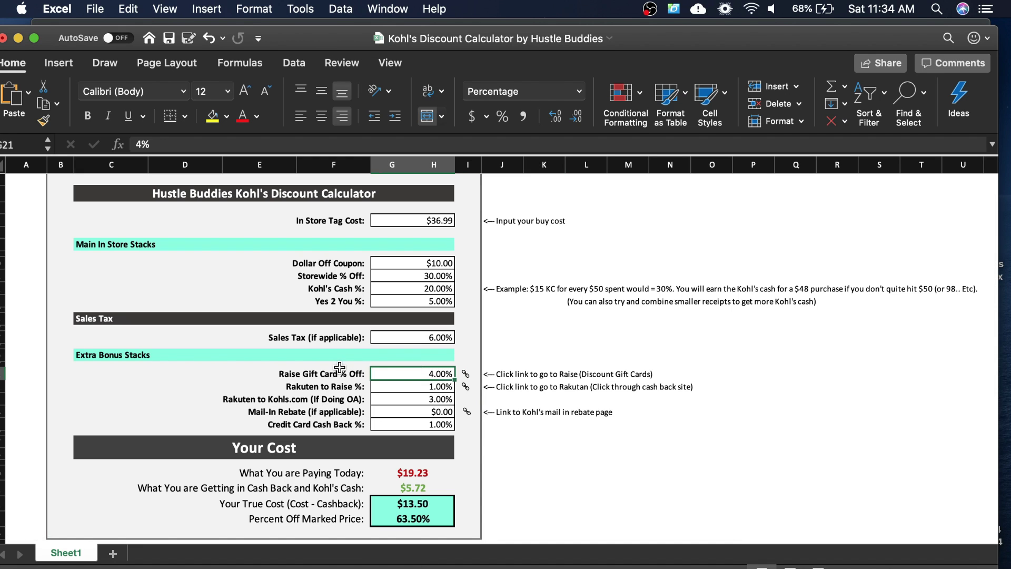
click(467, 375)
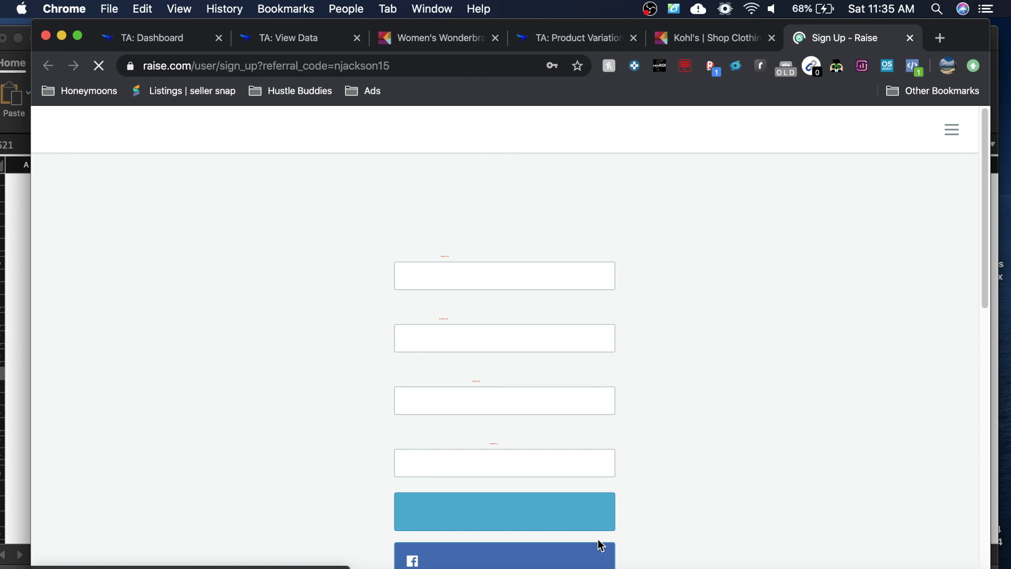
click(465, 374)
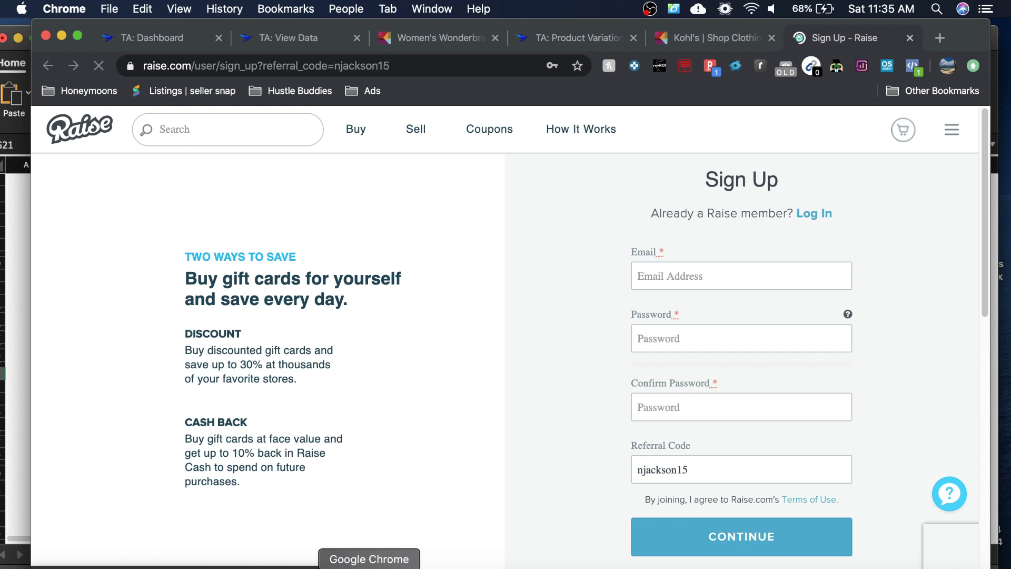
Search the Raise site for "kohl" and open the Kohl's discount gift cards page.
click(442, 66)
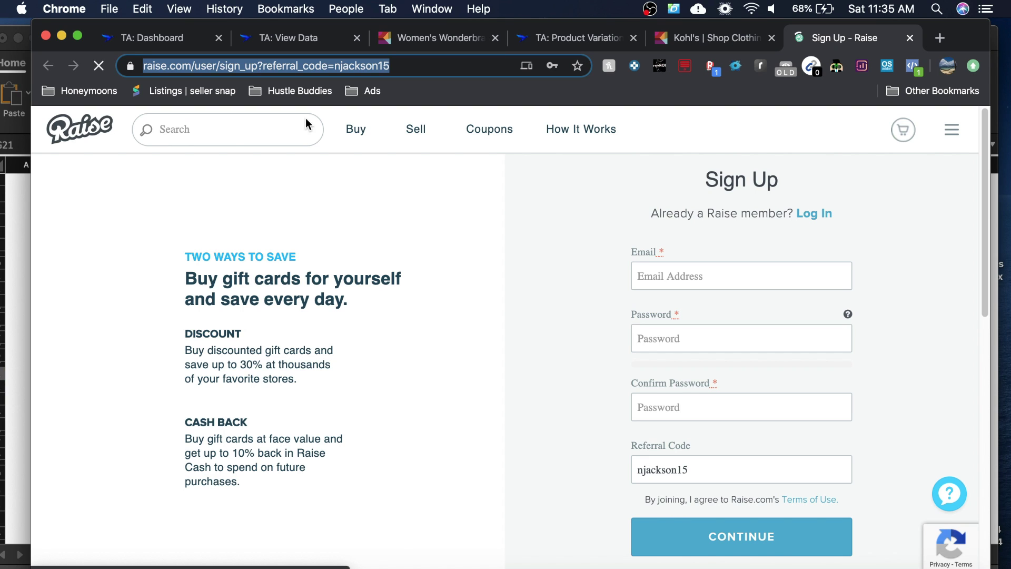
click(228, 135)
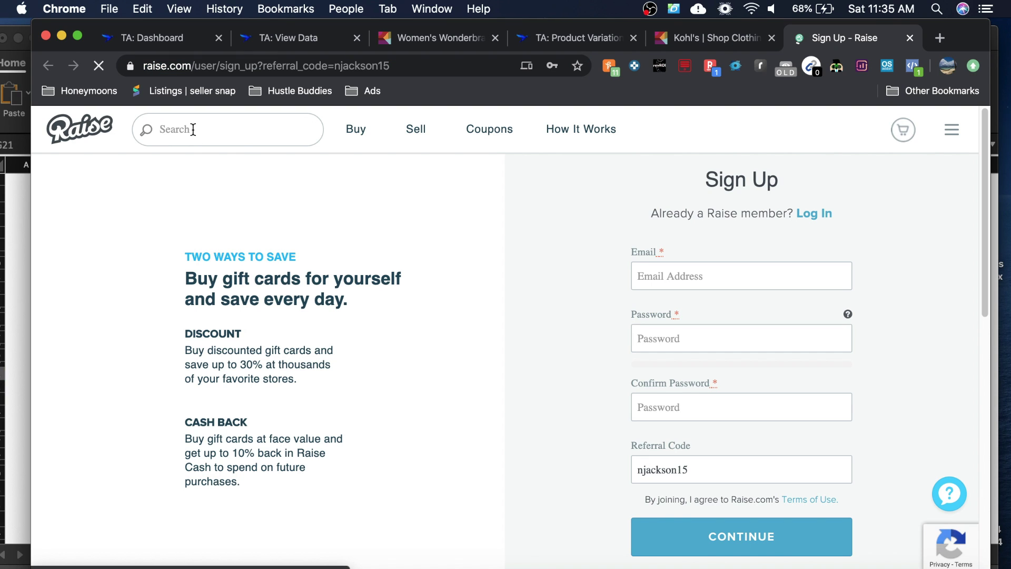
text(kohl)
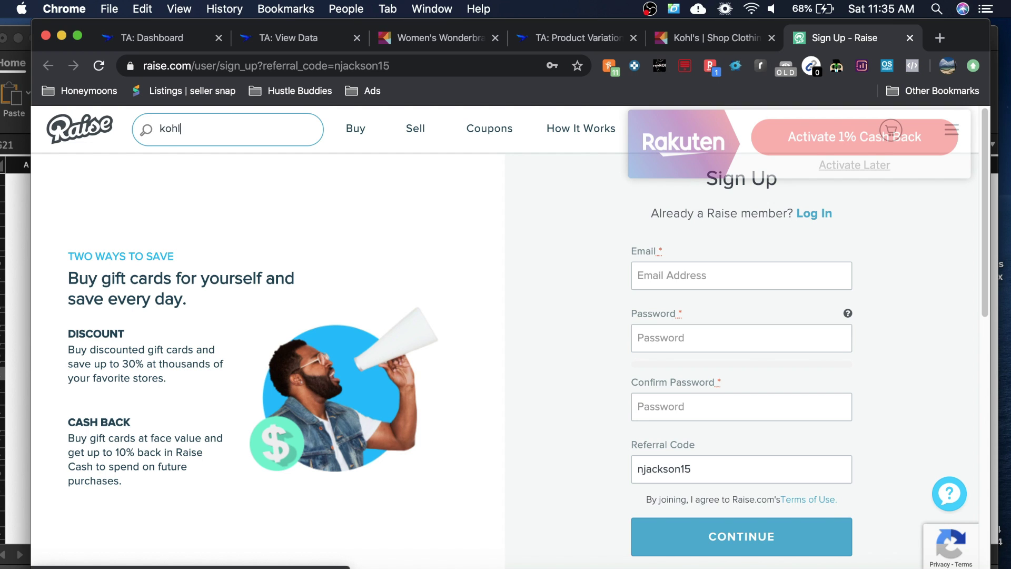
key(Return)
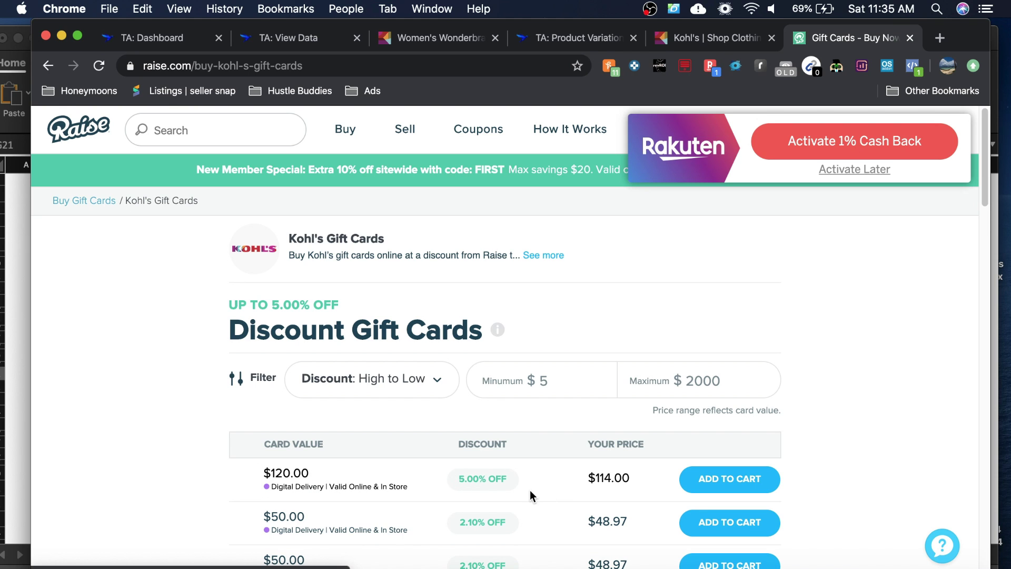
Switch to the Kohl's discount calculator in Excel and set the Raise Gift Card % Off to 5%.
click(741, 565)
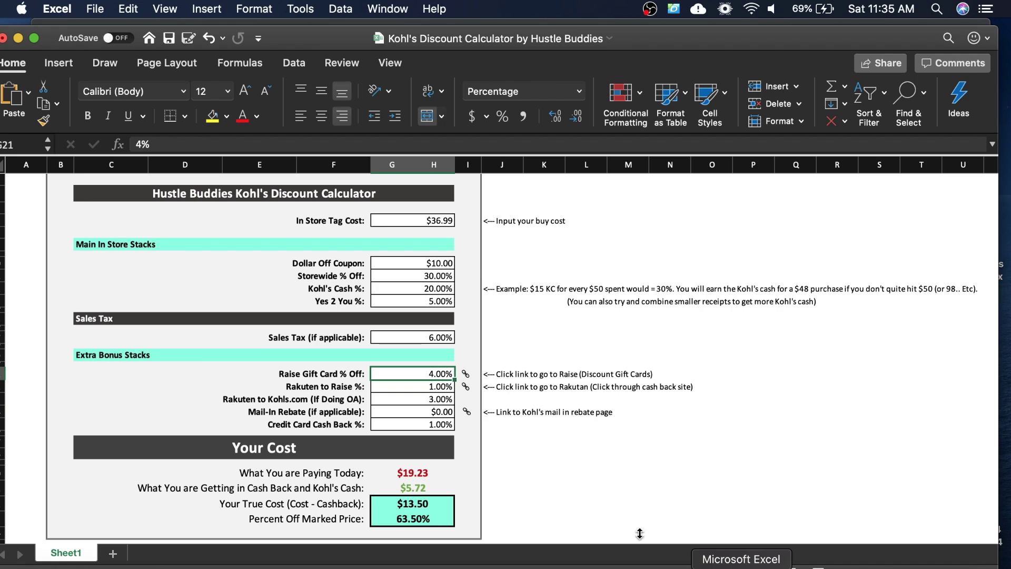
double_click(443, 374)
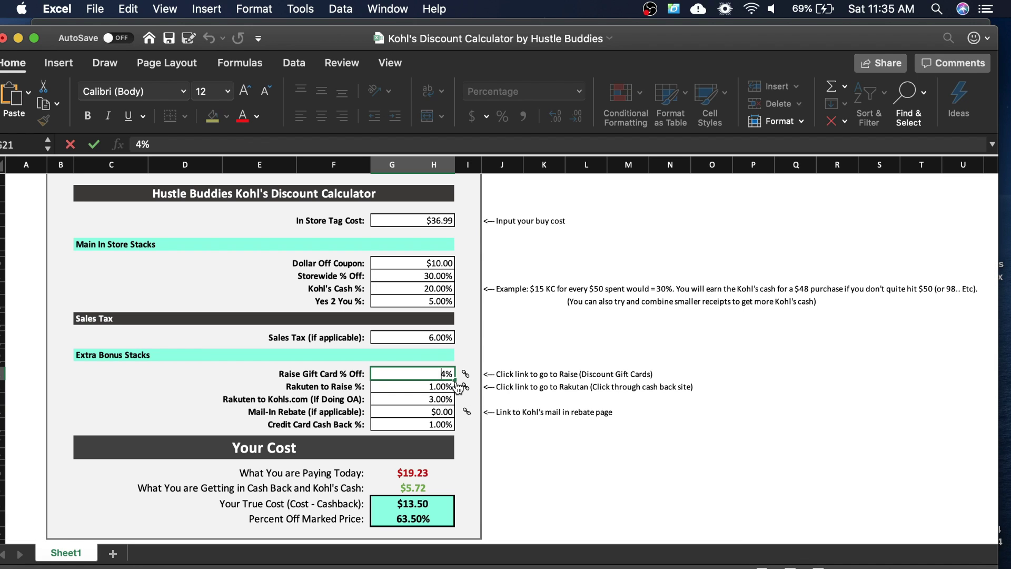
key(Delete)
text(5)
key(Return)
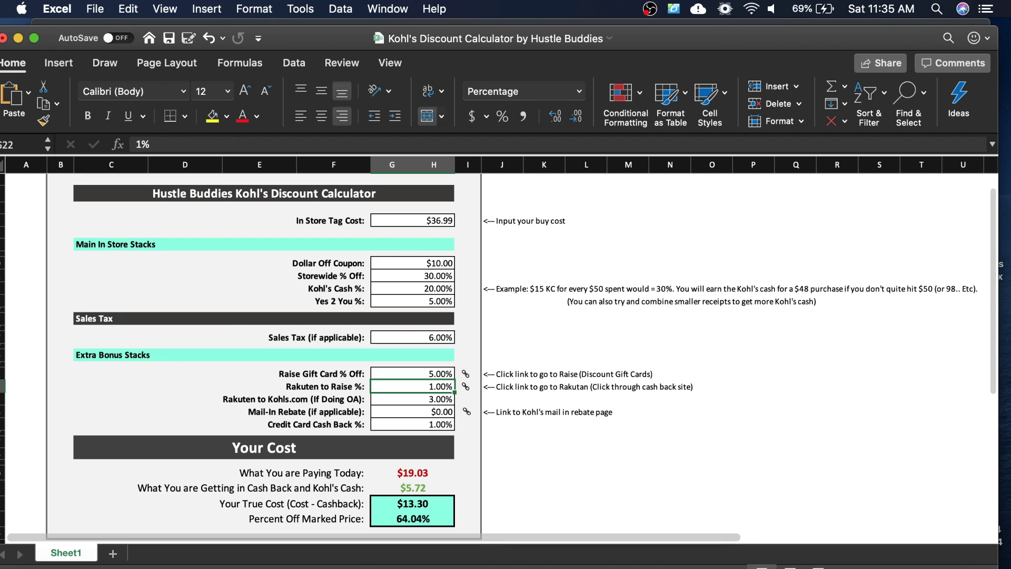
Return to the Raise gift card page in Chrome, activate Rakuten's 1% cash back and dismiss its notice.
click(369, 564)
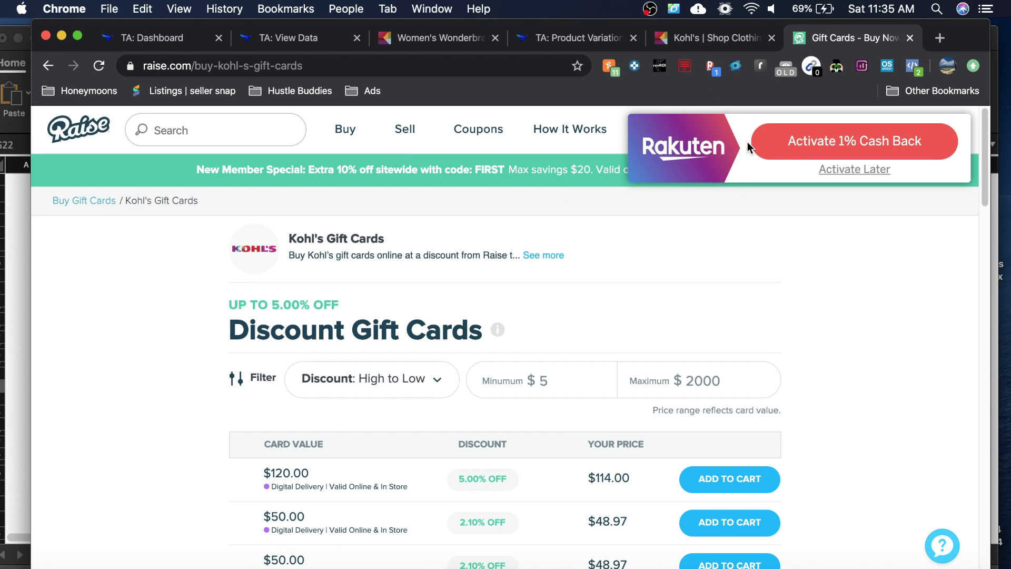
click(798, 139)
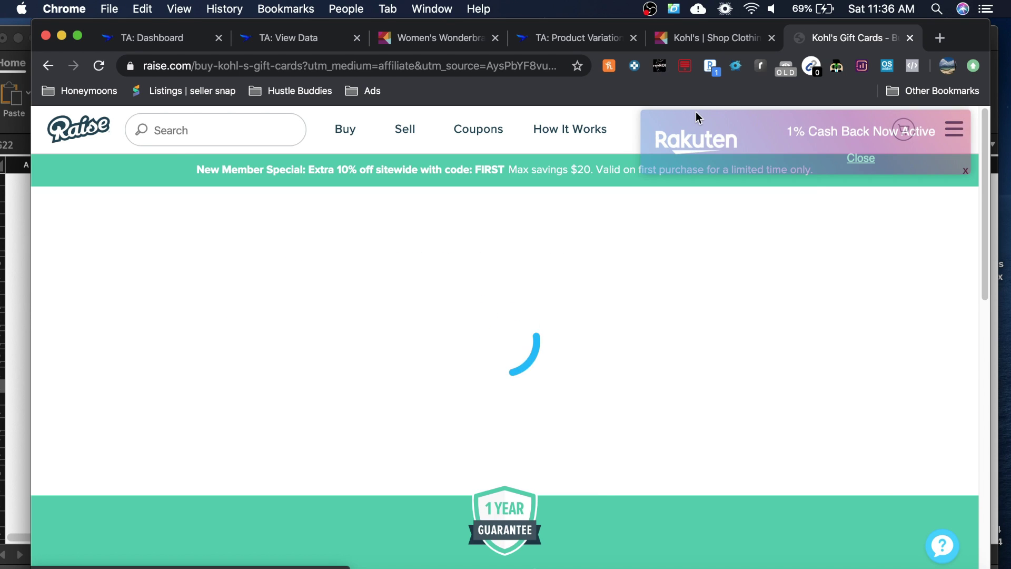
click(860, 164)
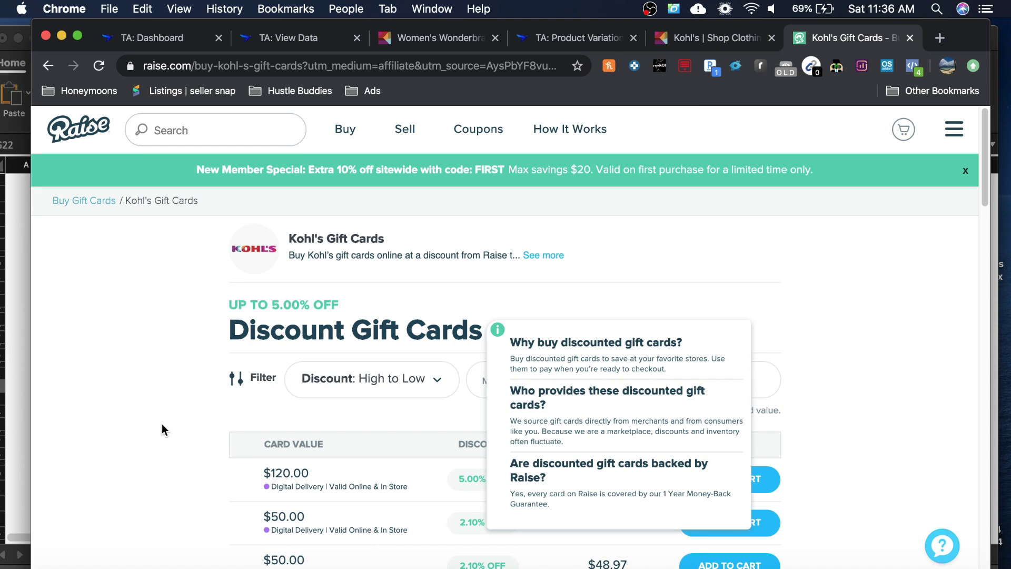
Activate Rakuten's 3% cash back for the Kohl's website.
click(683, 38)
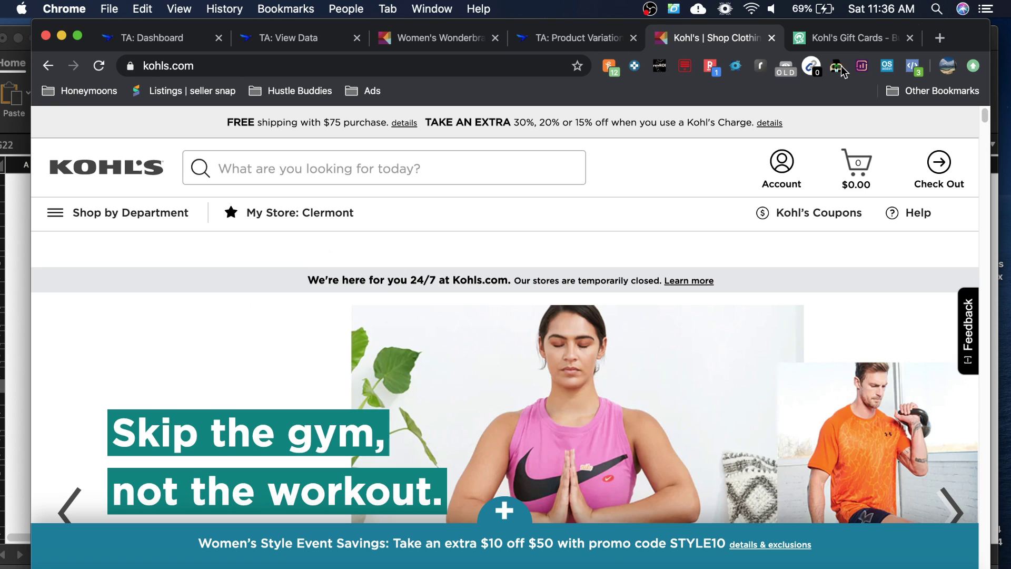
click(710, 67)
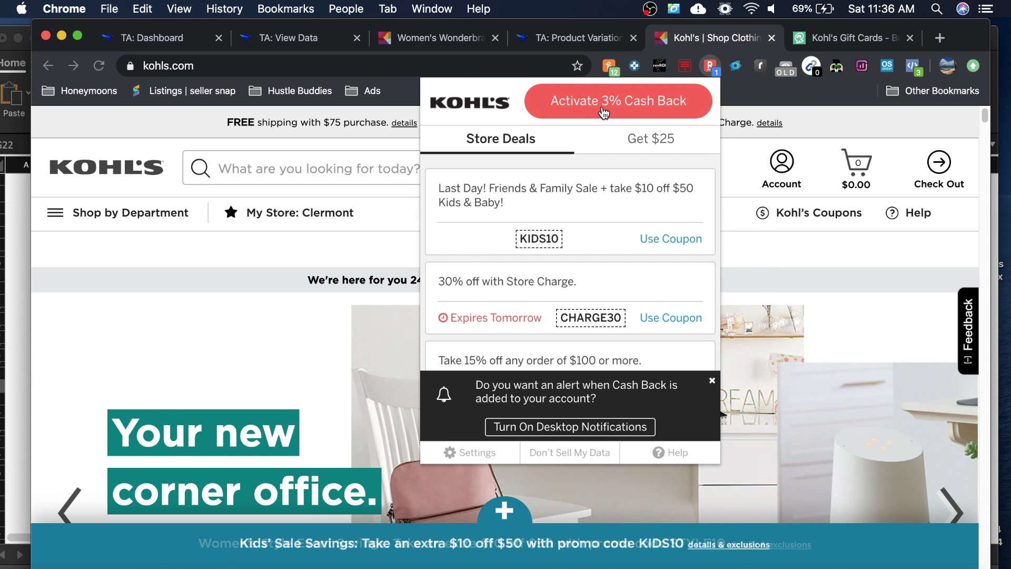
click(597, 110)
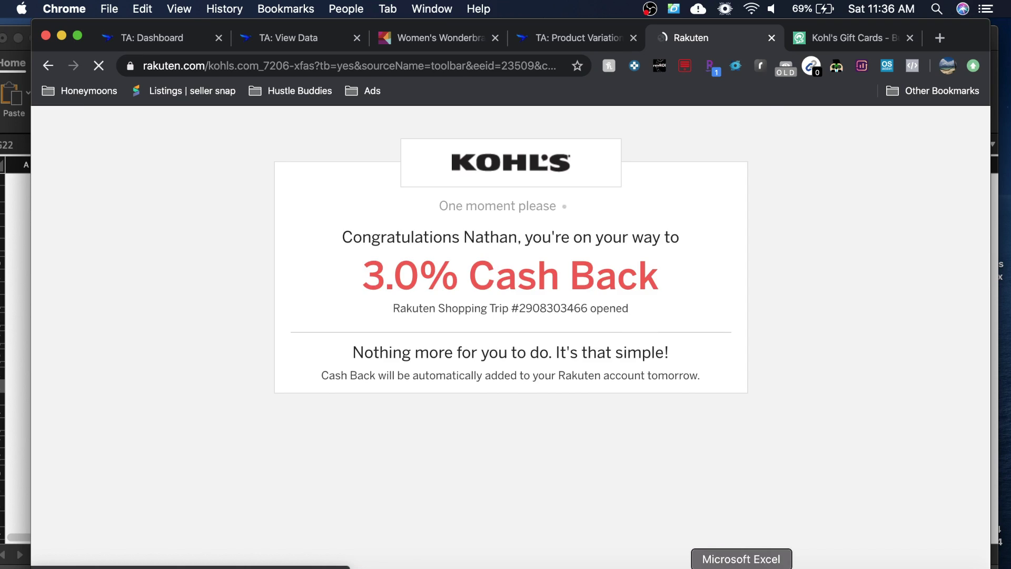
Check the discount calculator's totals in Excel, and view the Wonderbra's variations table in Tactical Arbitrage in Chrome.
click(742, 562)
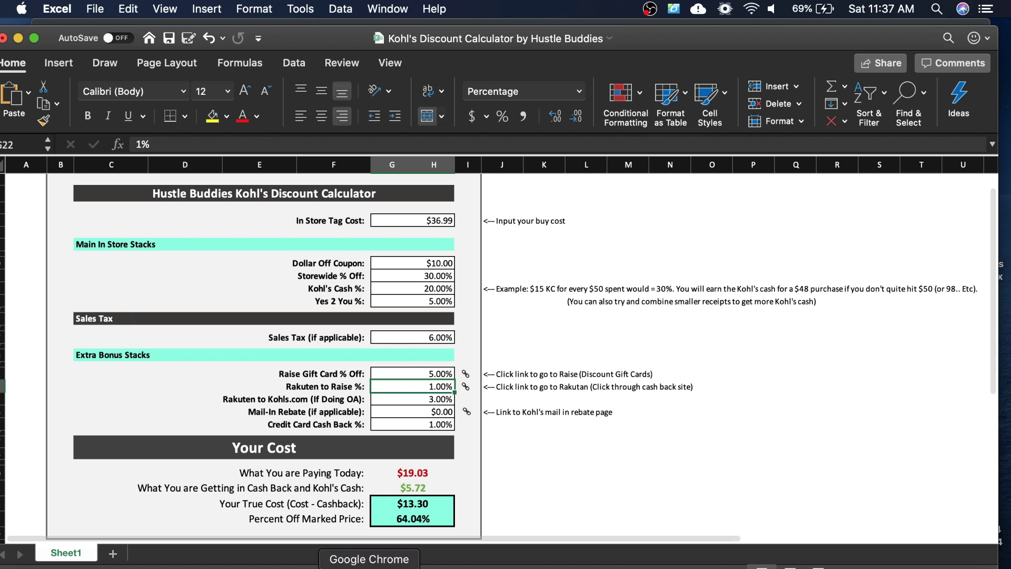
click(369, 566)
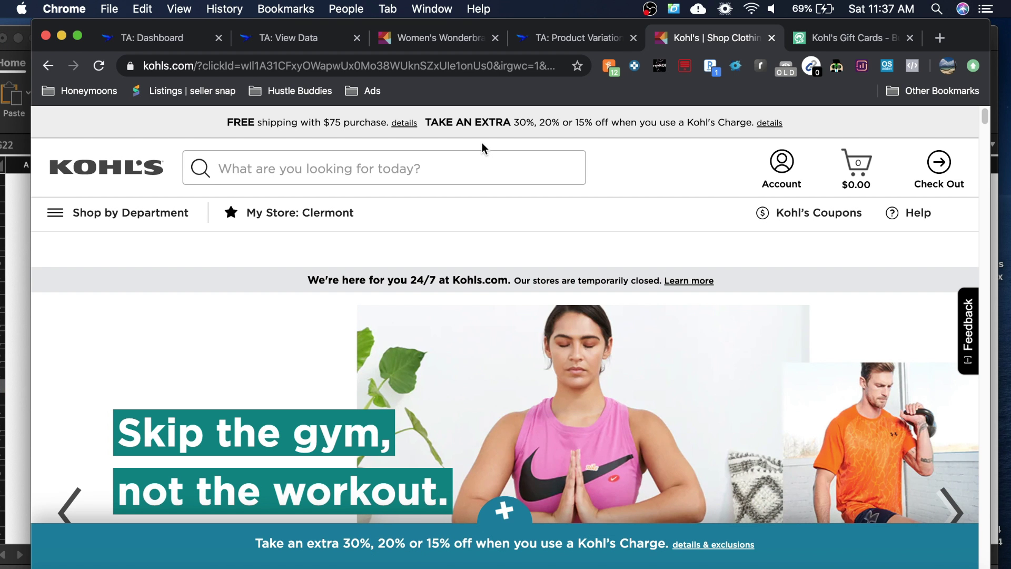
click(575, 44)
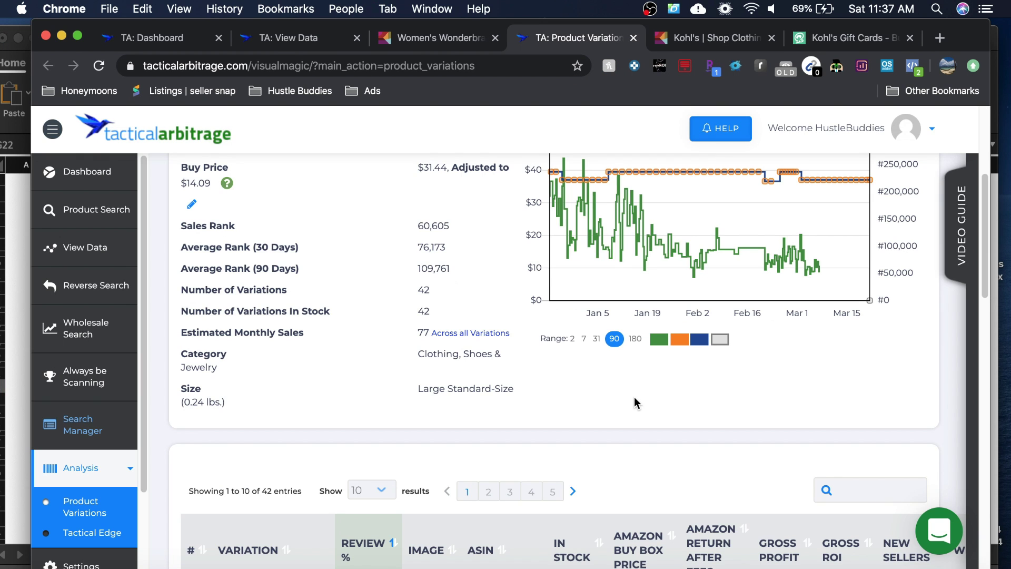
drag(987, 273, 986, 318)
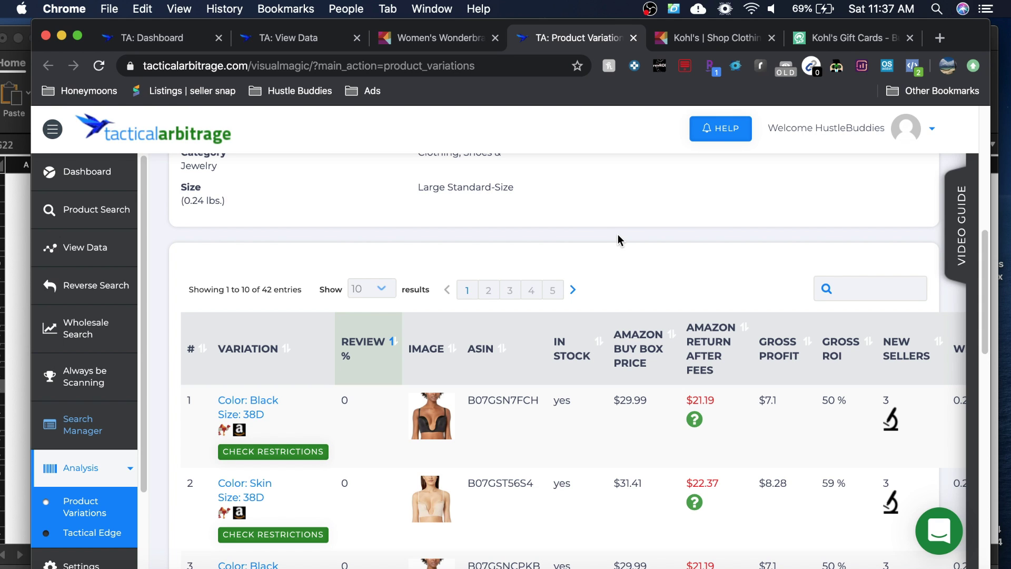
Examine the available sizes and the two color options on the Wonderbra's Kohl's product page, keeping Skin selected.
key(ctrl+shift+Tab)
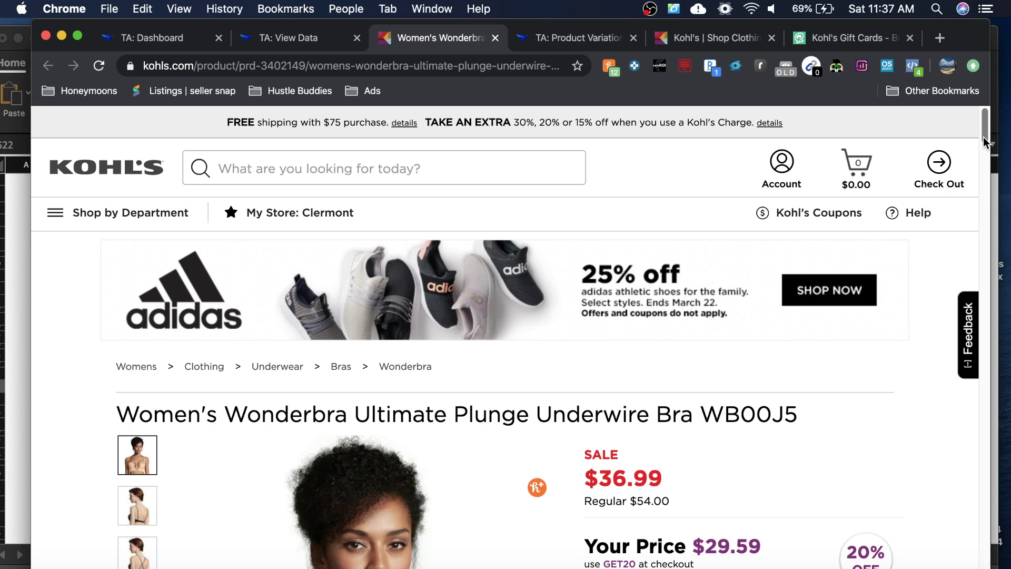
drag(983, 142, 984, 170)
click(684, 386)
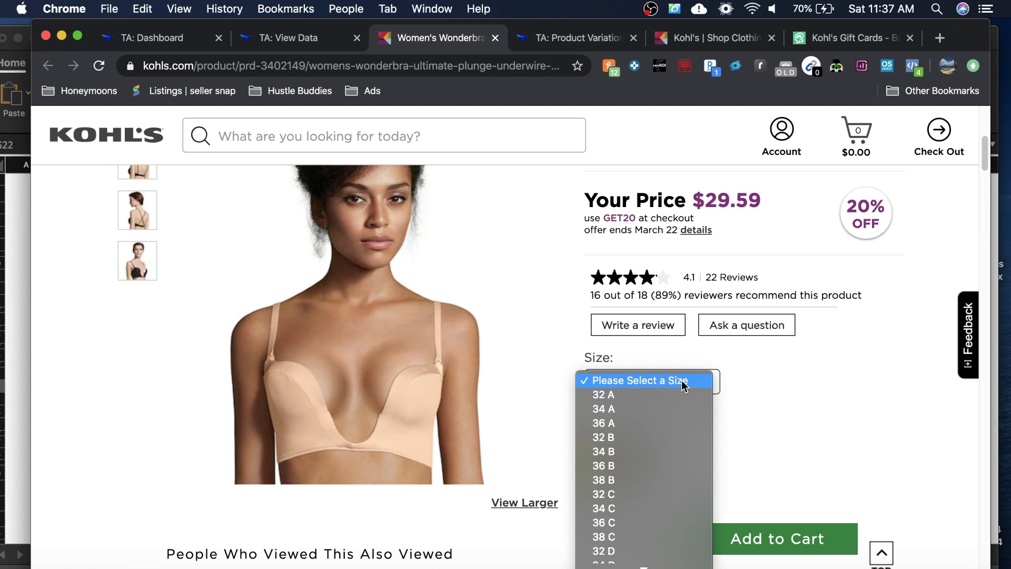
click(684, 381)
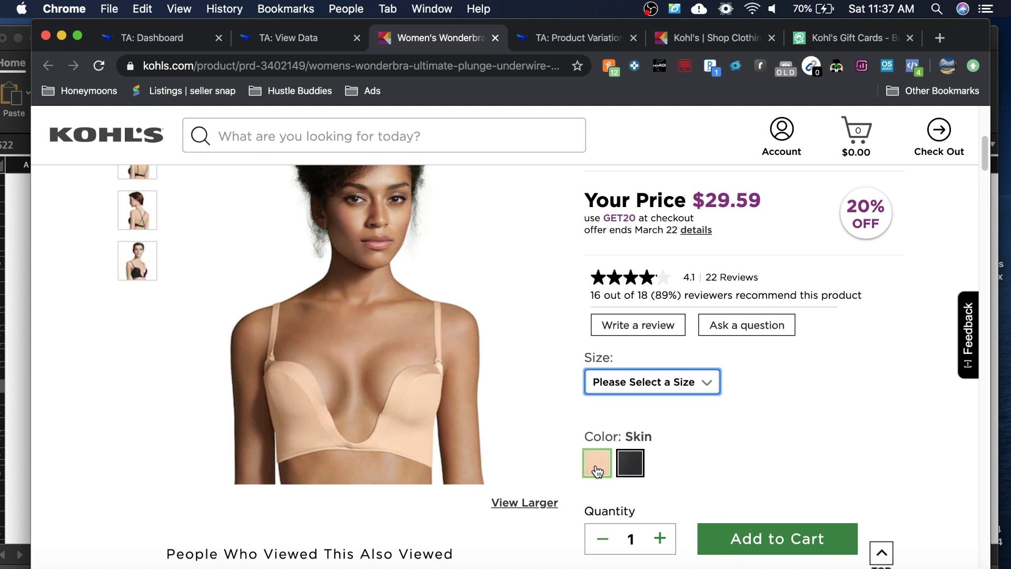
key(space)
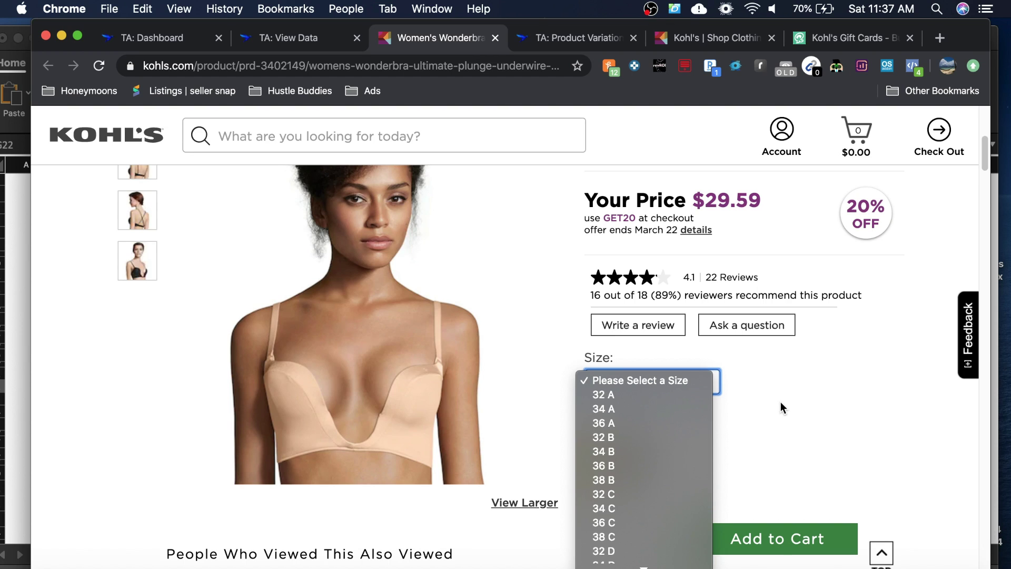
click(781, 401)
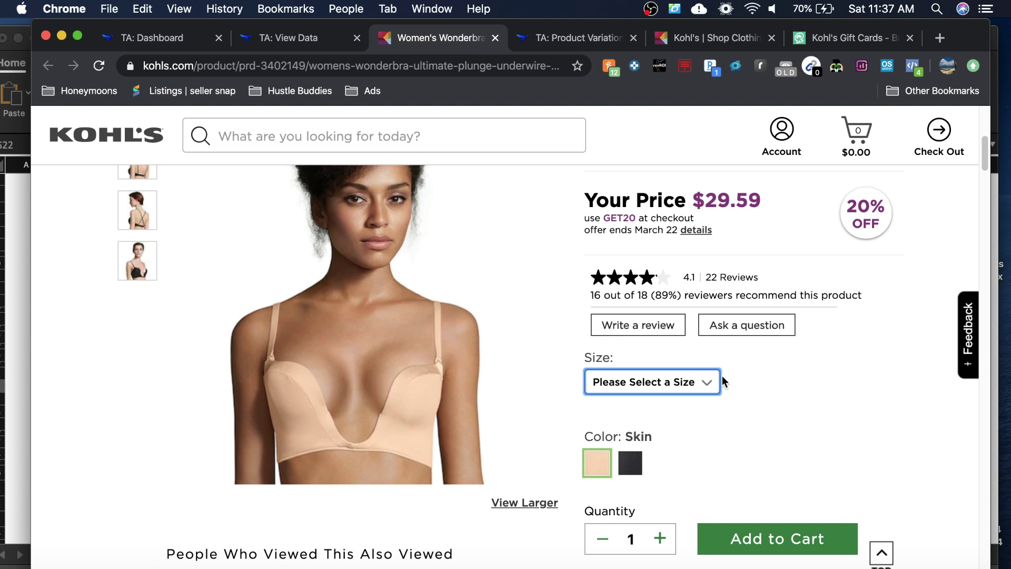
click(694, 382)
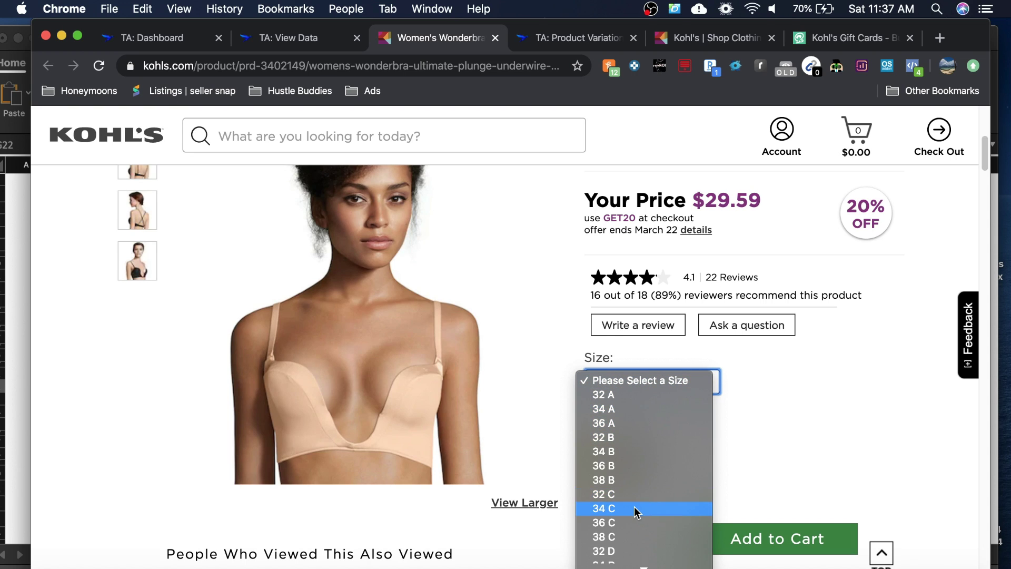
click(827, 403)
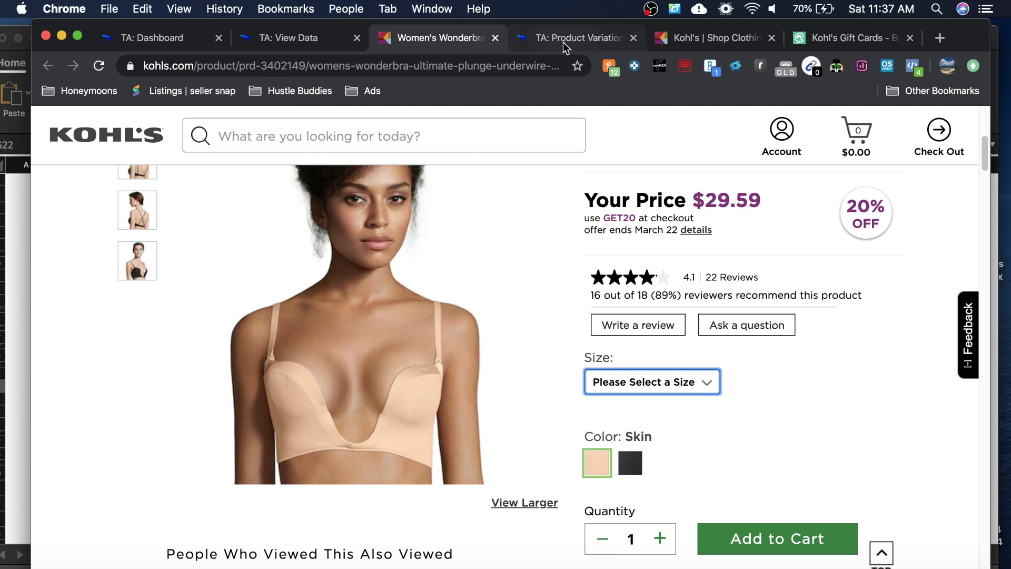
click(703, 381)
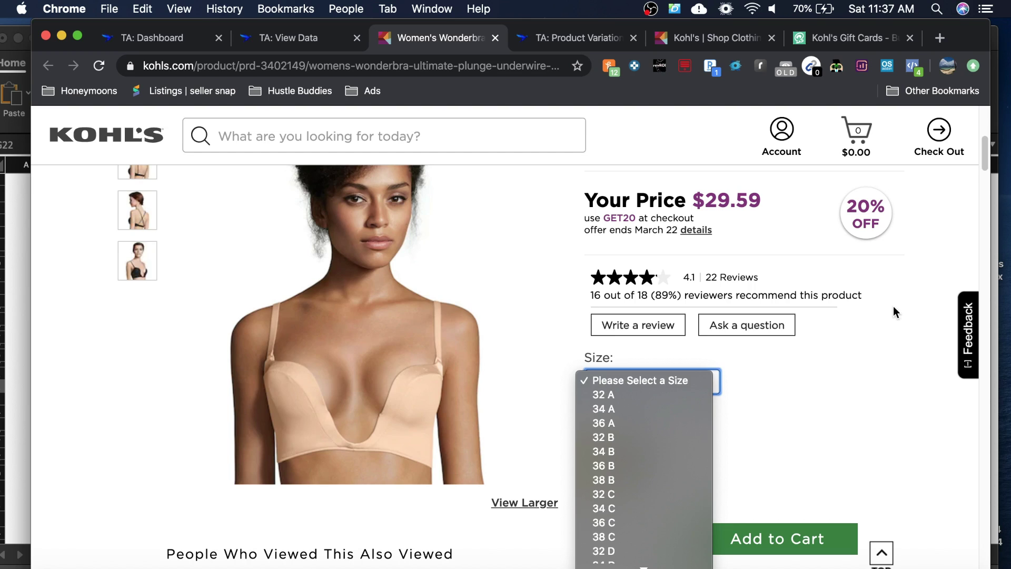
click(849, 395)
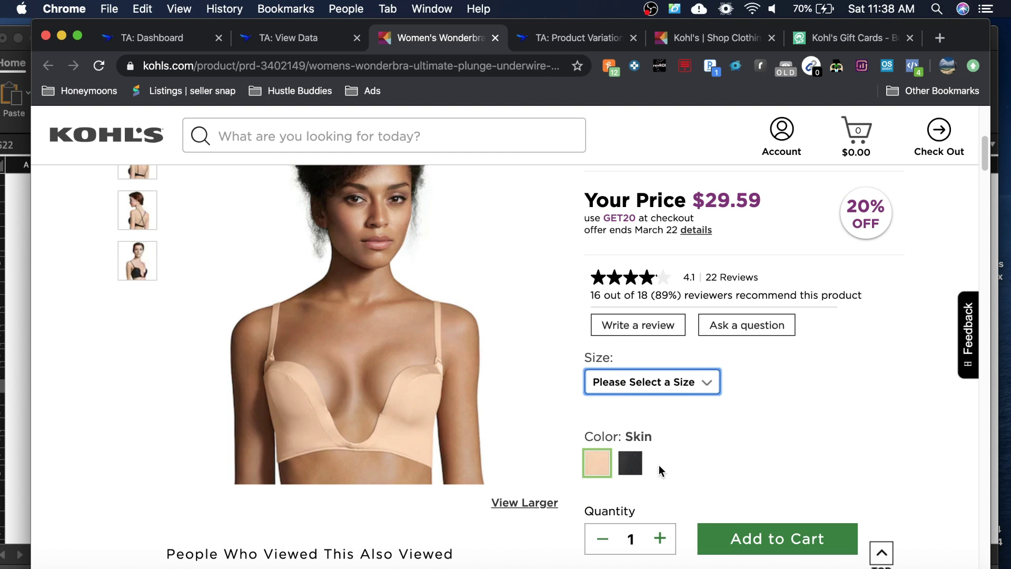
click(643, 381)
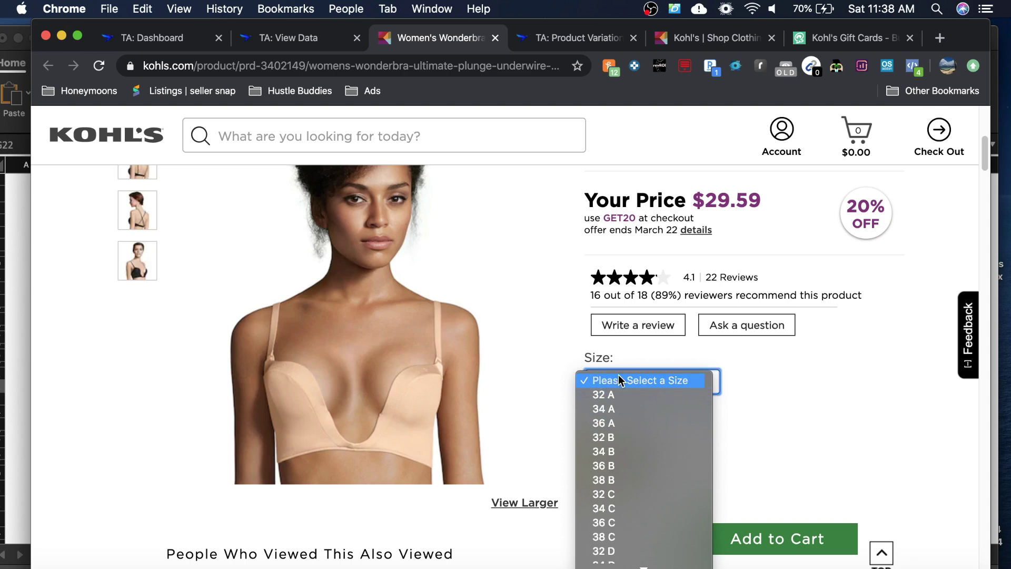
click(791, 403)
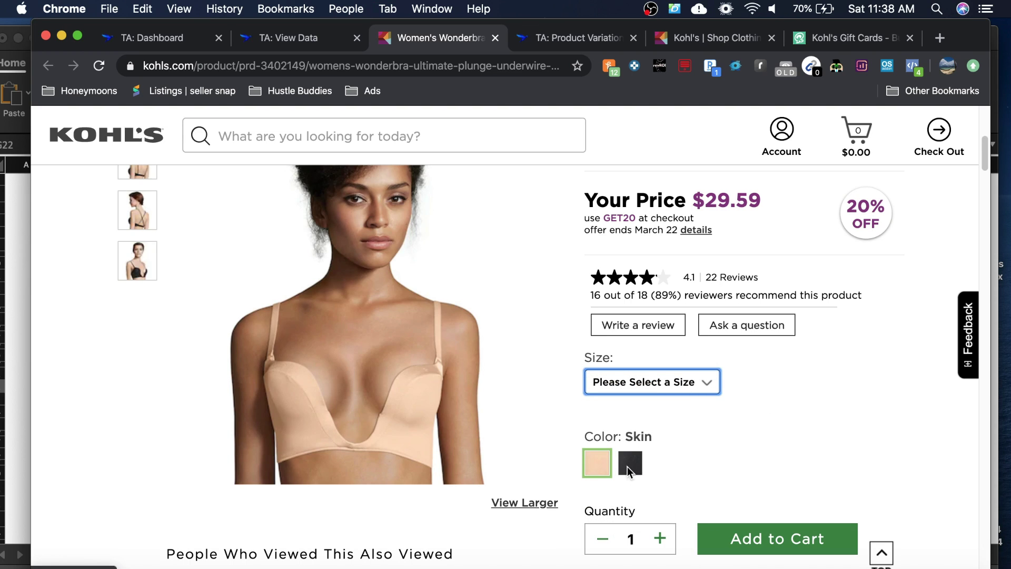
click(595, 468)
mouse_move(461, 201)
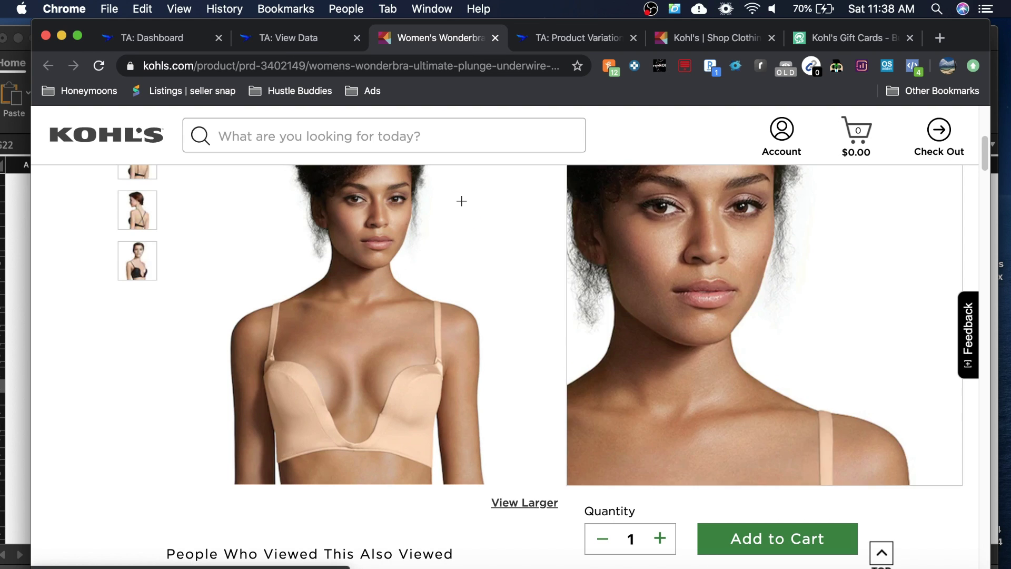
Check the Wonderbra entry in Tactical Arbitrage's View Data results, and review the longer size list on its Kohl's page.
click(293, 41)
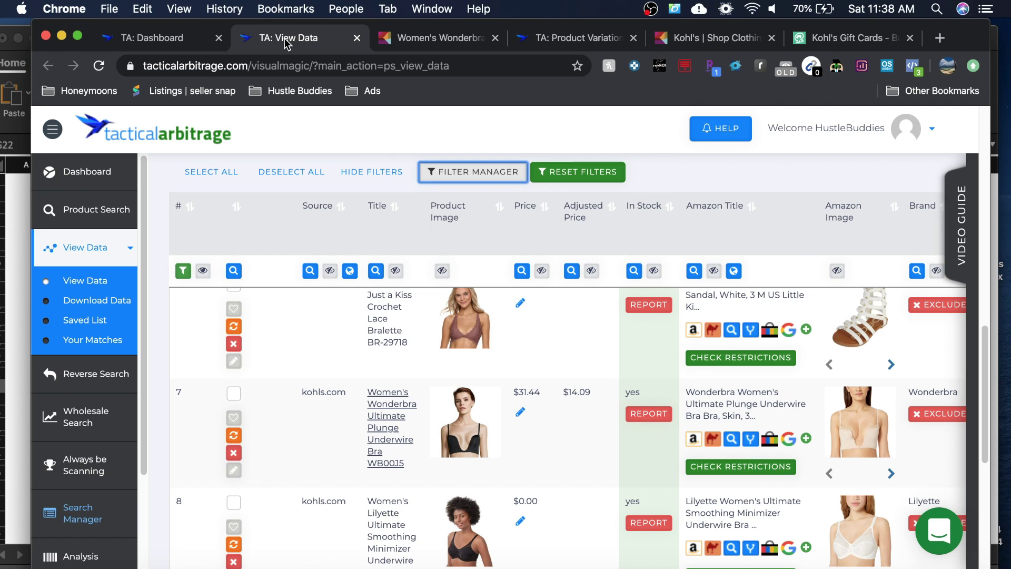
click(421, 45)
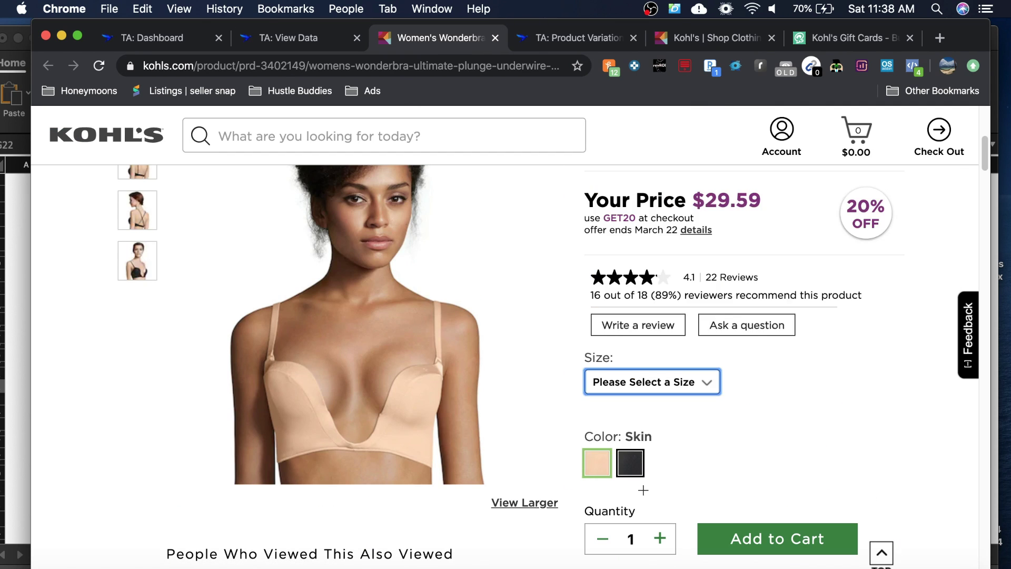
click(639, 386)
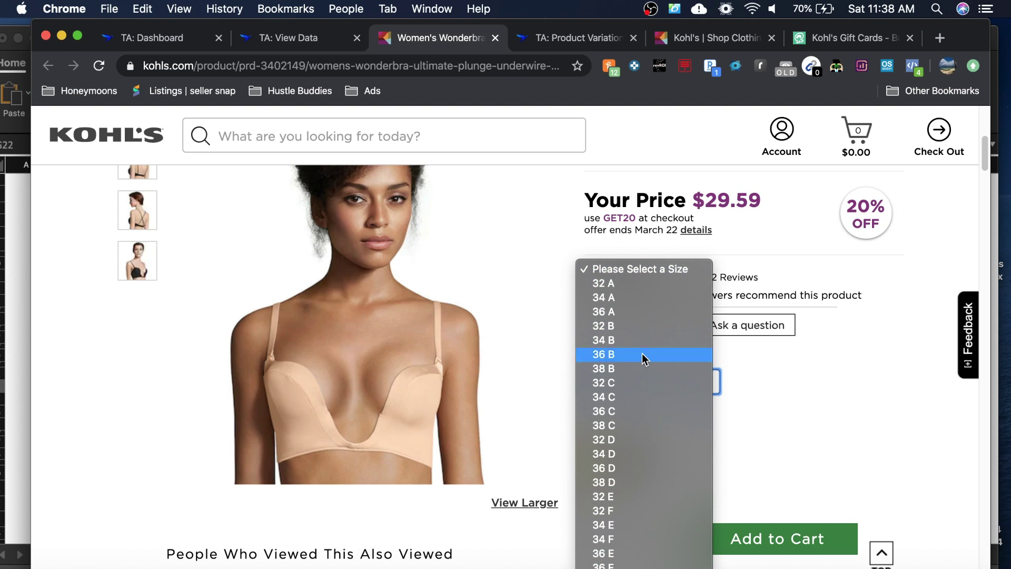
click(850, 379)
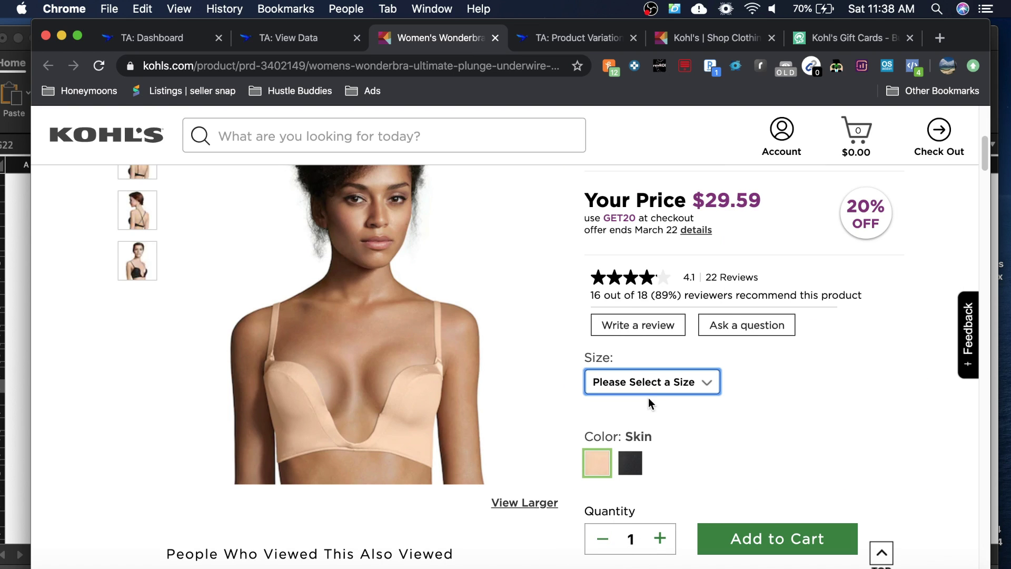
Multiply 14 by 40 in Calculator, and close it once the product has been read.
key(Return)
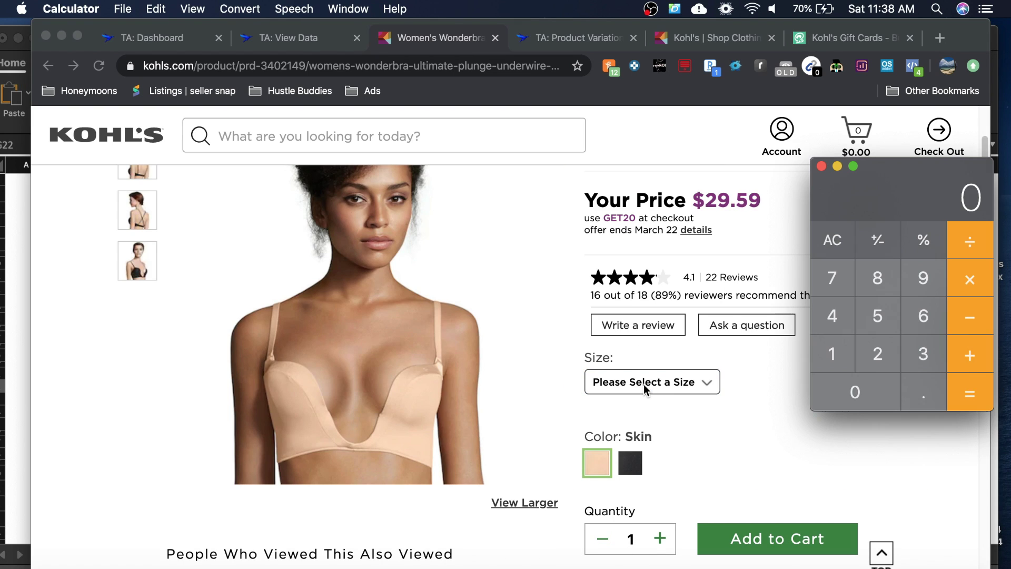
click(841, 314)
click(970, 279)
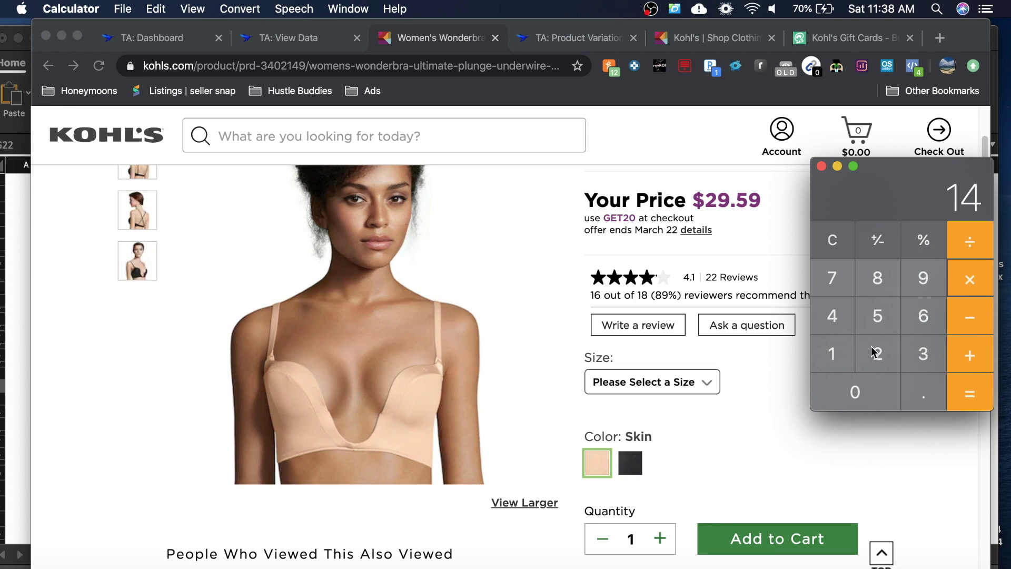
click(831, 318)
click(857, 393)
click(969, 395)
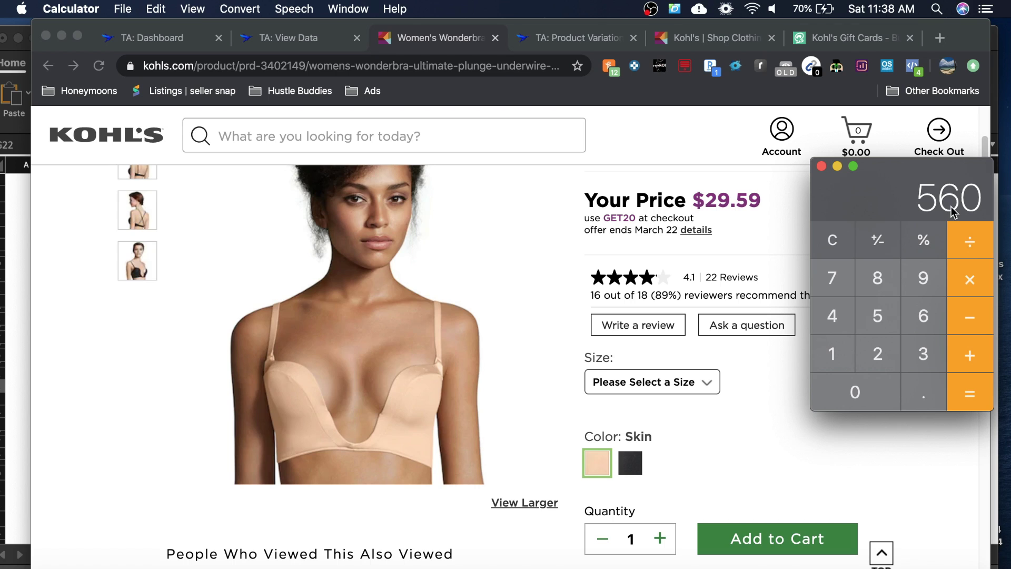
click(822, 167)
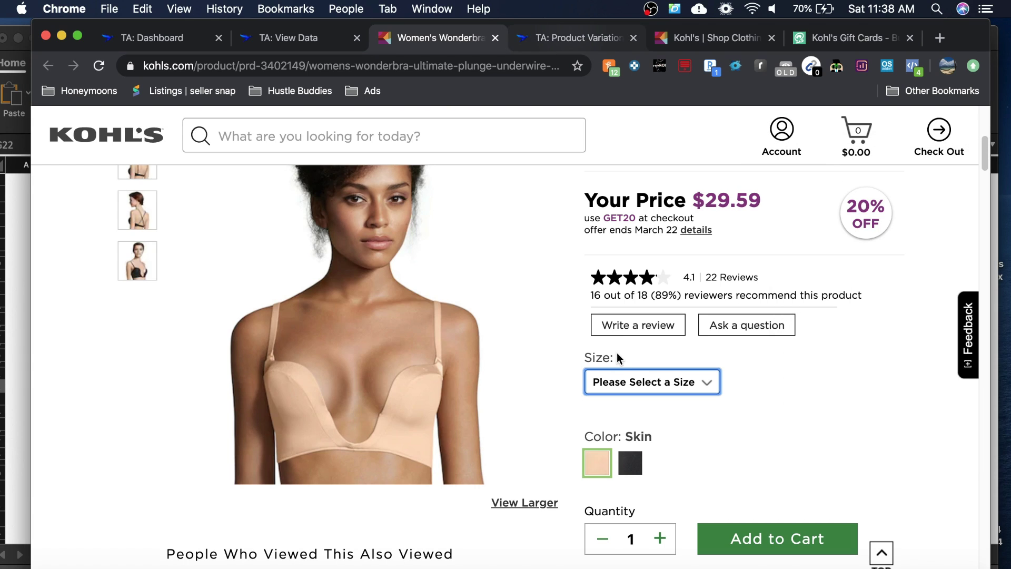
Review the Wonderbra's price, Amazon buy box, profit, ROI and seller columns in Tactical Arbitrage's View Data results.
click(553, 42)
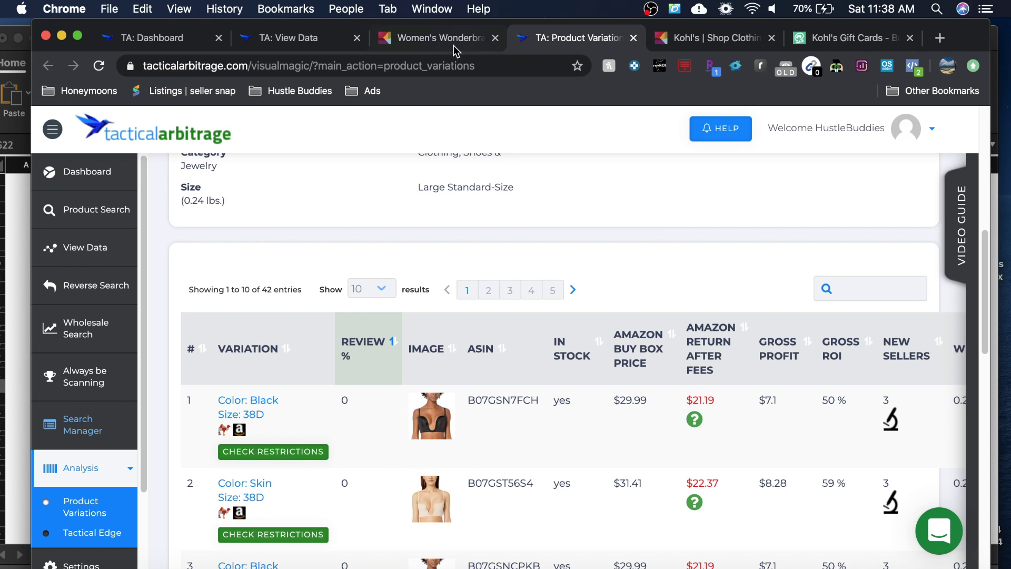
click(421, 39)
click(273, 39)
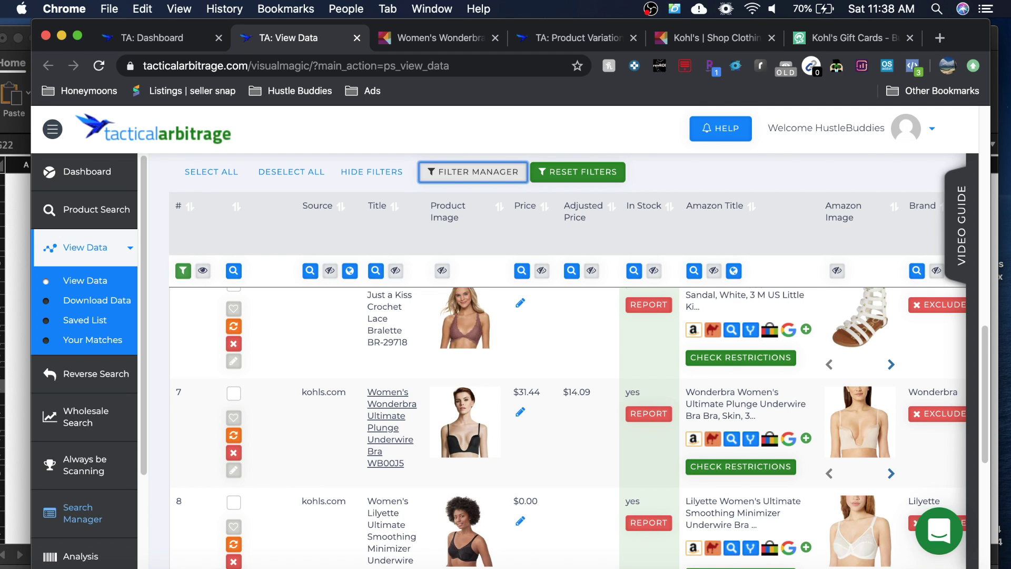
scroll(563, 364, right, 1)
scroll(564, 363, right, 3)
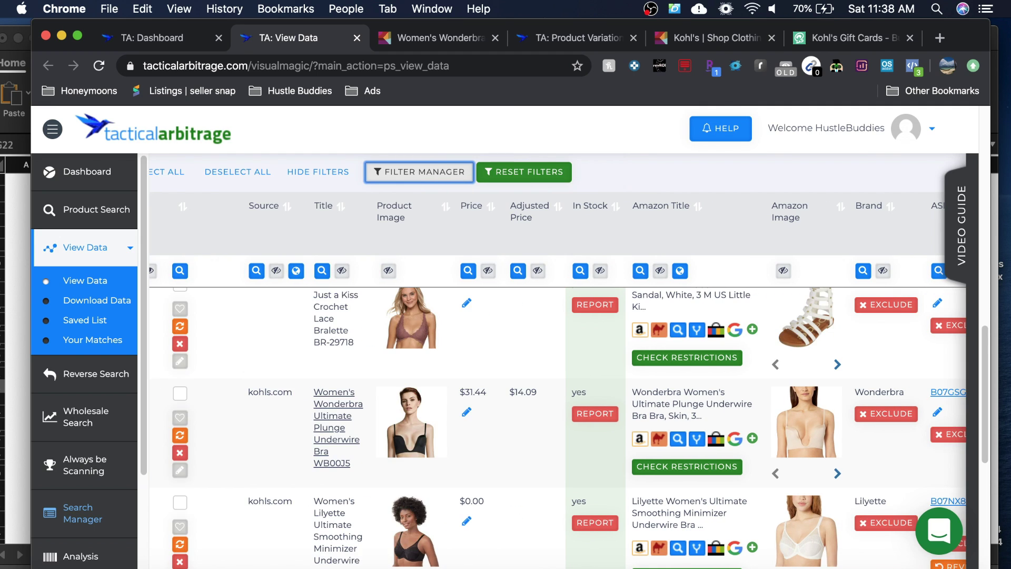
scroll(734, 496, right, 5)
scroll(734, 497, right, 4)
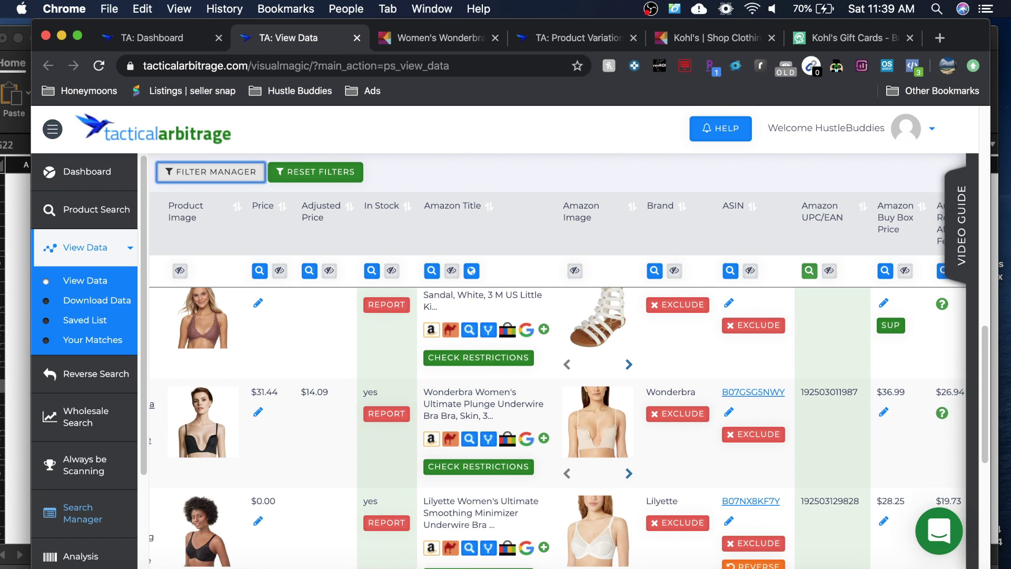
scroll(563, 364, right, 3)
scroll(553, 552, right, 4)
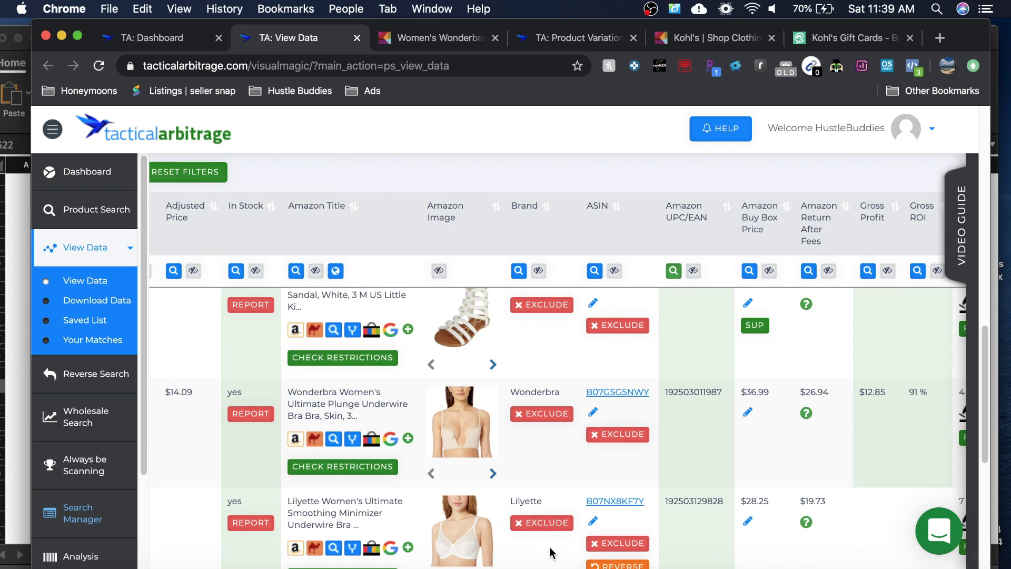
scroll(797, 538, right, 1)
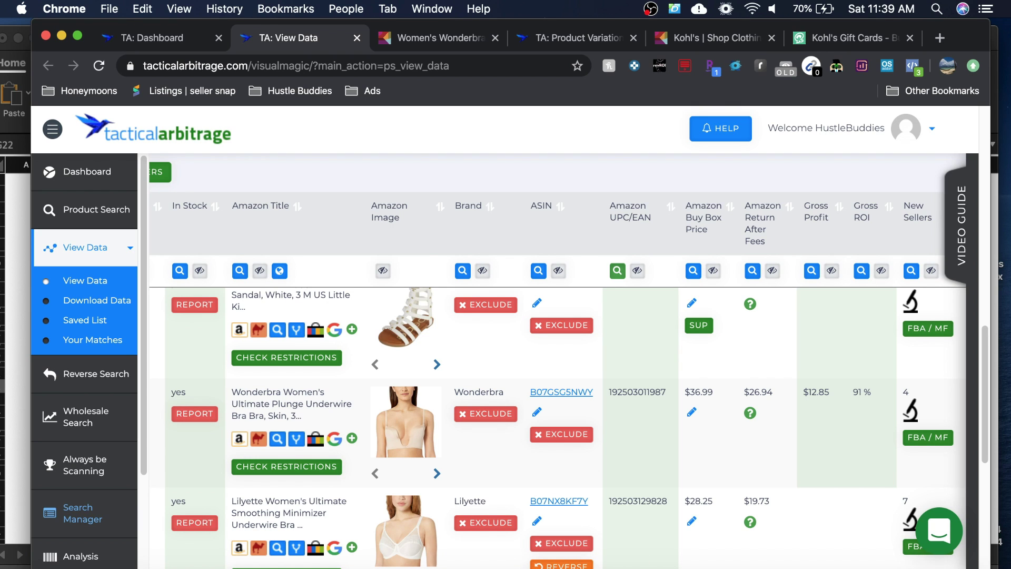
scroll(558, 369, left, 3)
scroll(471, 424, left, 2)
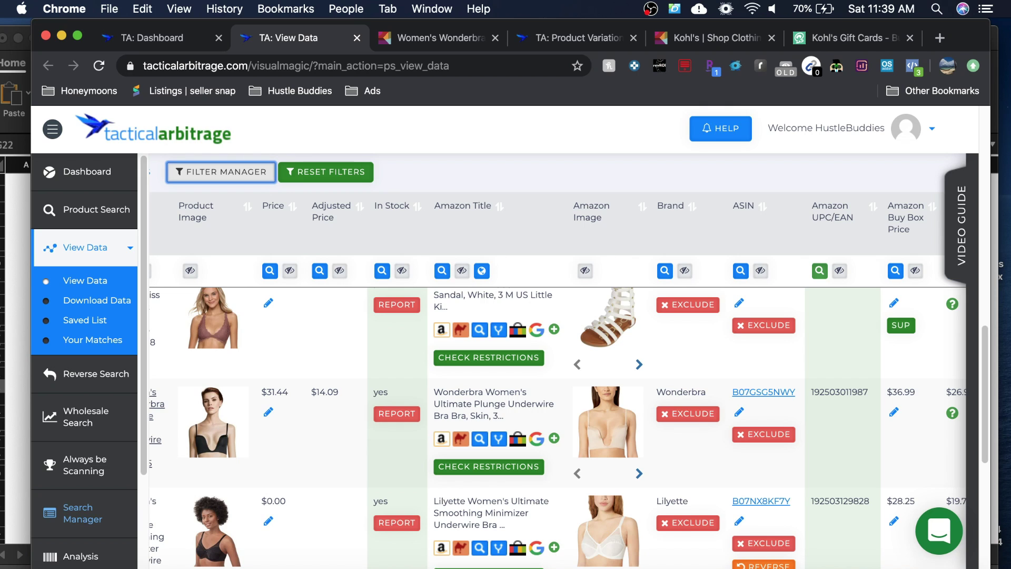
scroll(337, 452, left, 3)
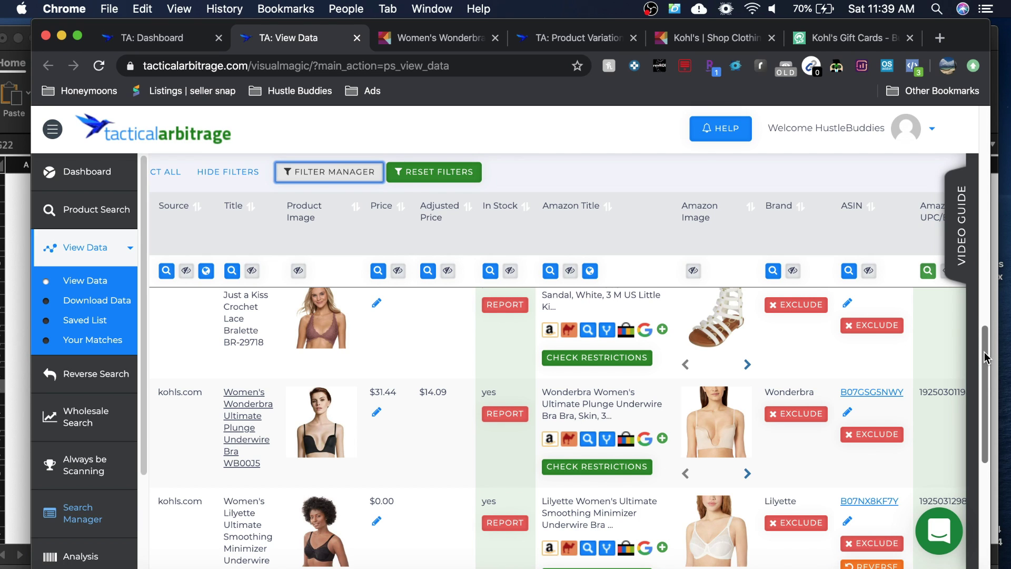
Compare the Wonderbra entry with the neighbouring Kohl's results in the View Data table.
drag(986, 357, 986, 360)
scroll(985, 357, down, 1)
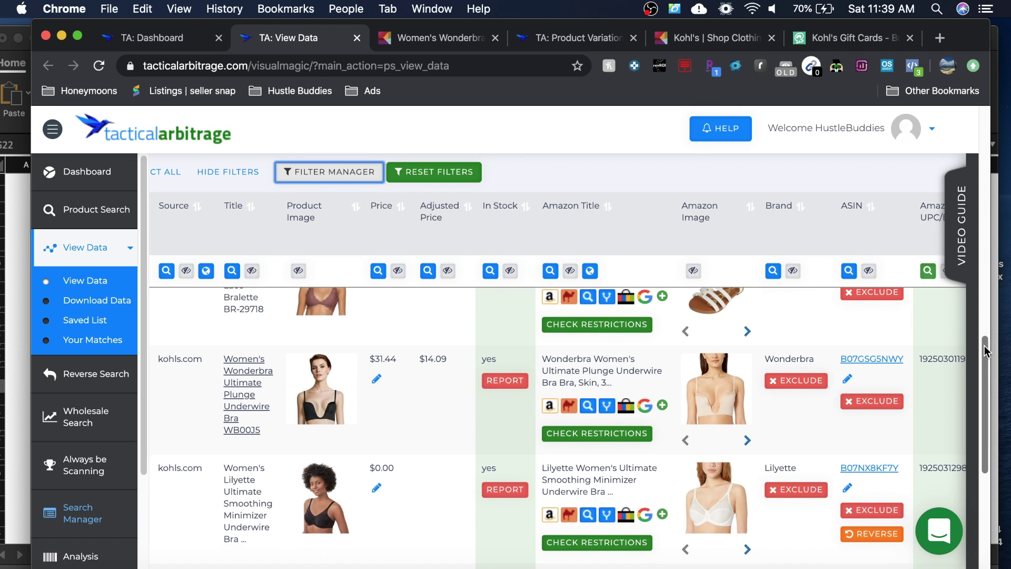
scroll(986, 348, up, 3)
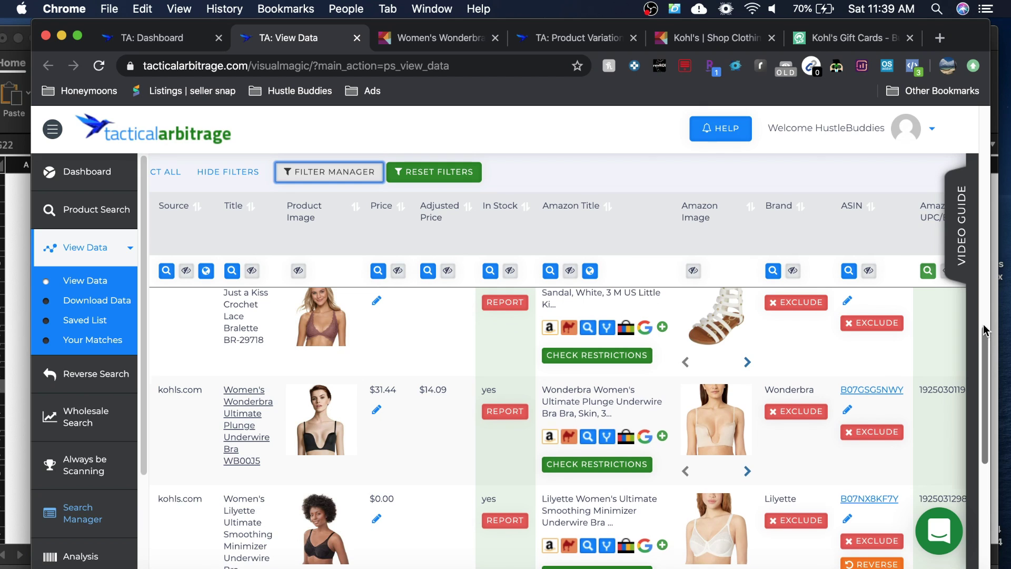
scroll(983, 318, up, 5)
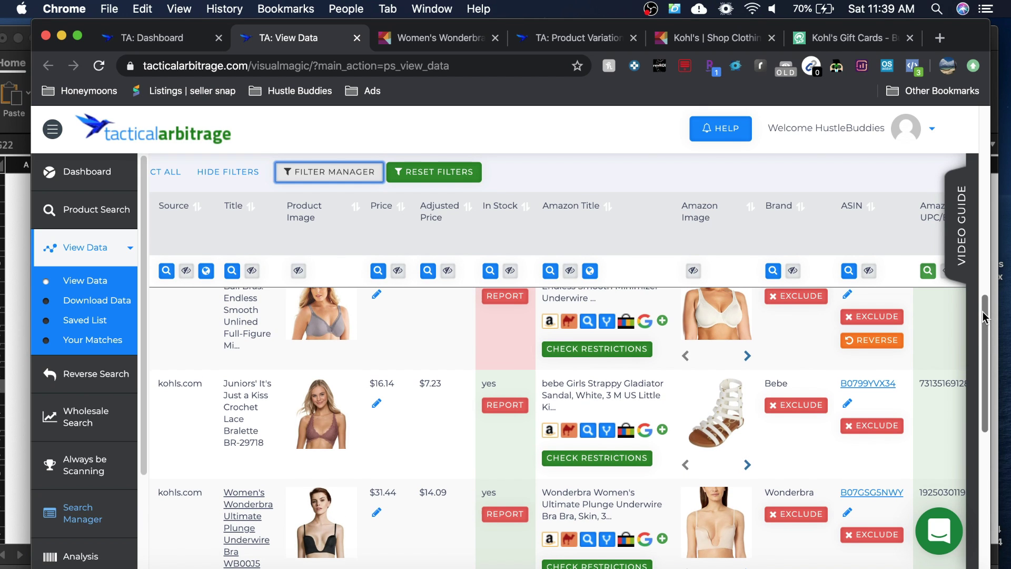
drag(983, 322, 988, 342)
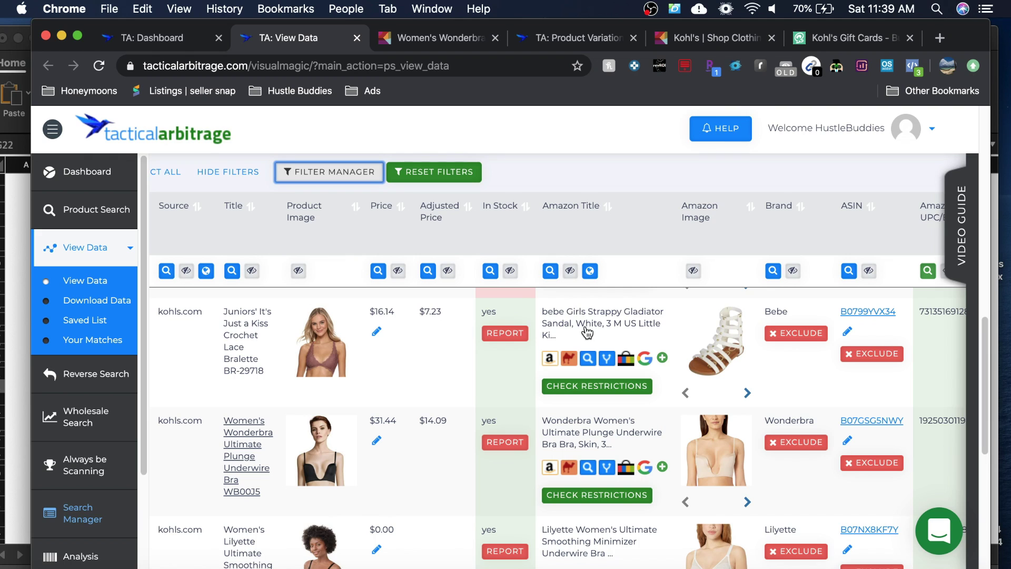
scroll(986, 346, up, 2)
drag(985, 348, 979, 367)
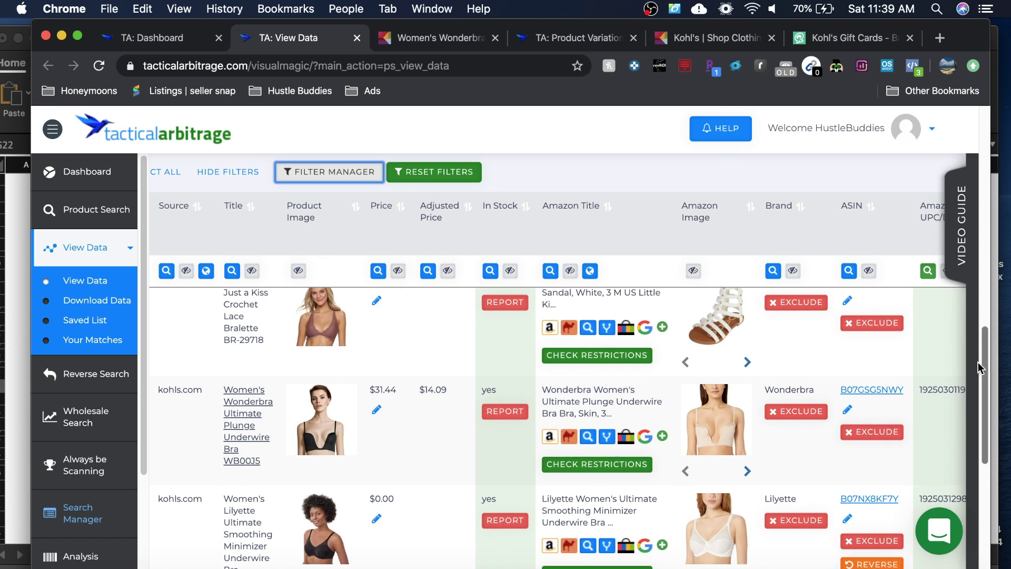
scroll(423, 423, down, 1)
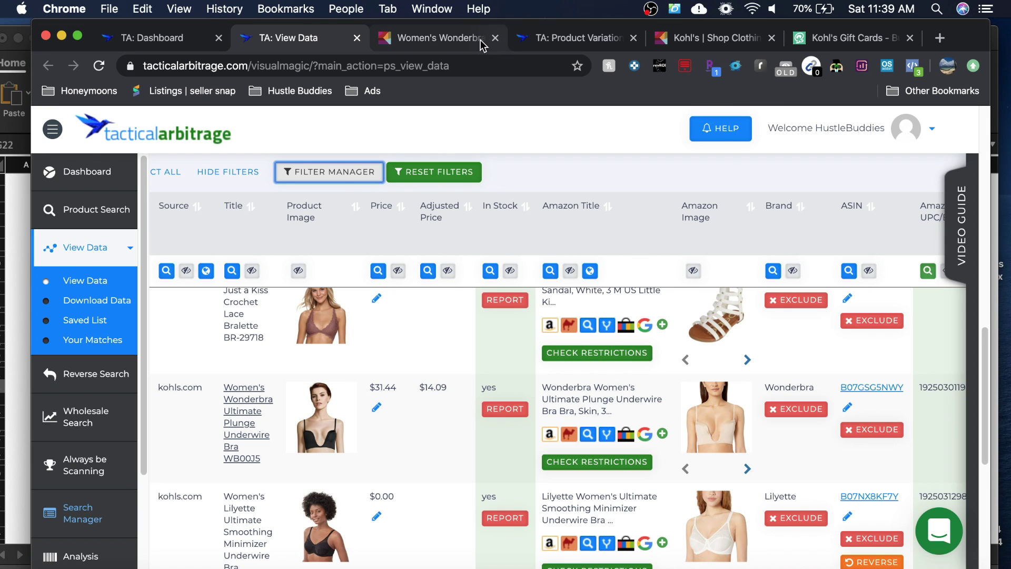
Close the View Data, Dashboard, Wonderbra product and Product Variations pages, leaving the Kohl's homepage and gift cards page open.
click(356, 38)
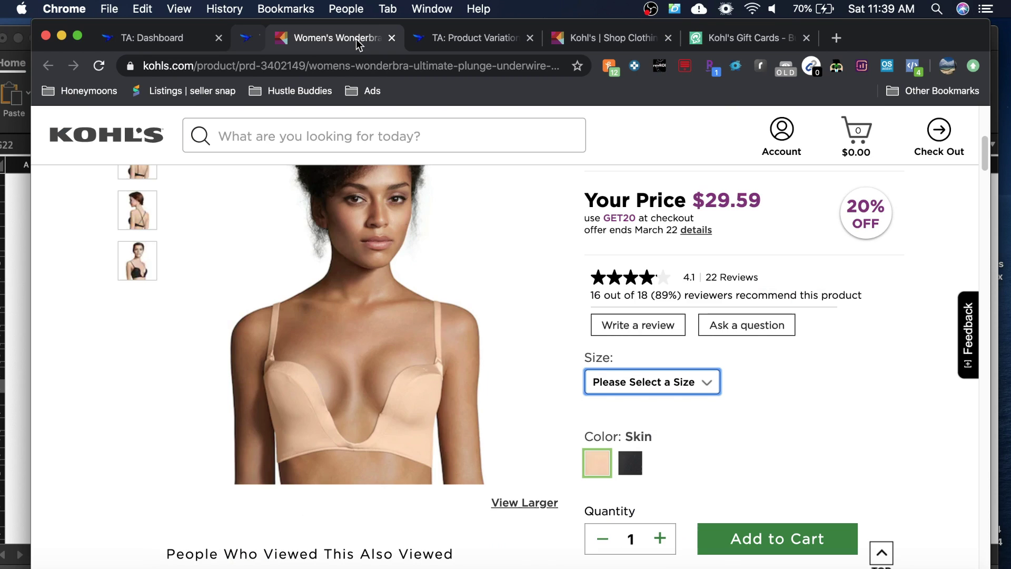
click(218, 39)
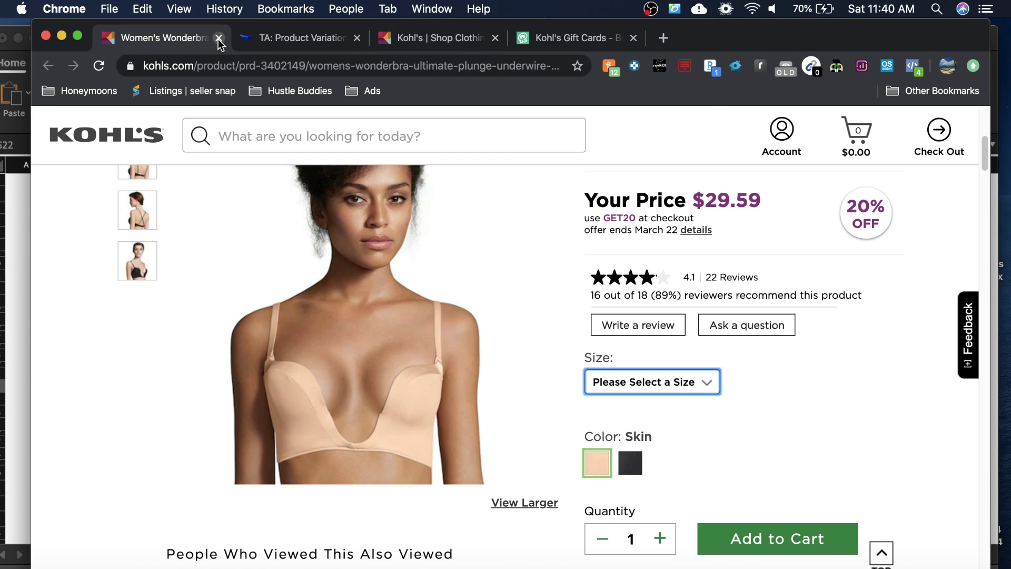
click(219, 39)
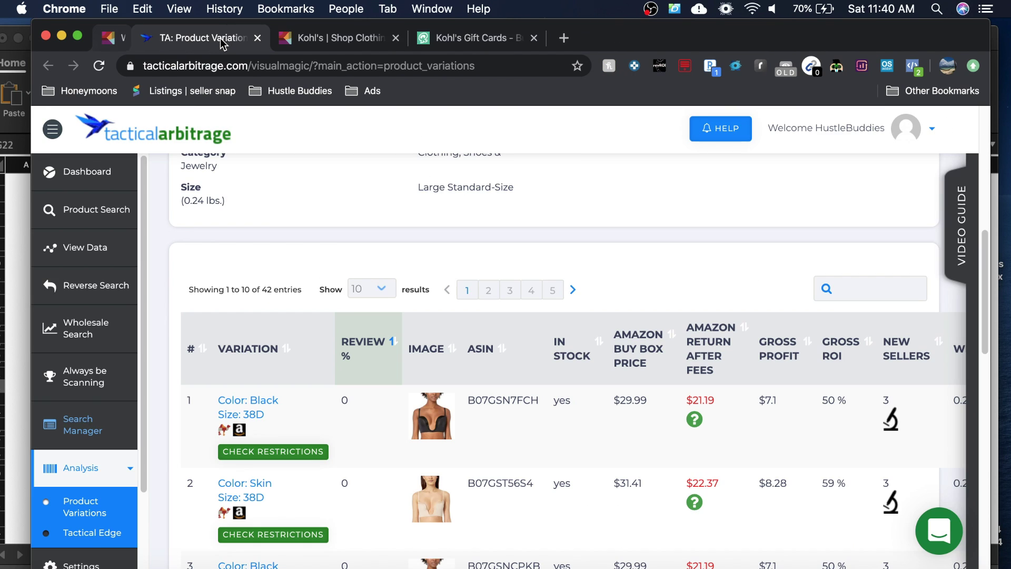
click(218, 39)
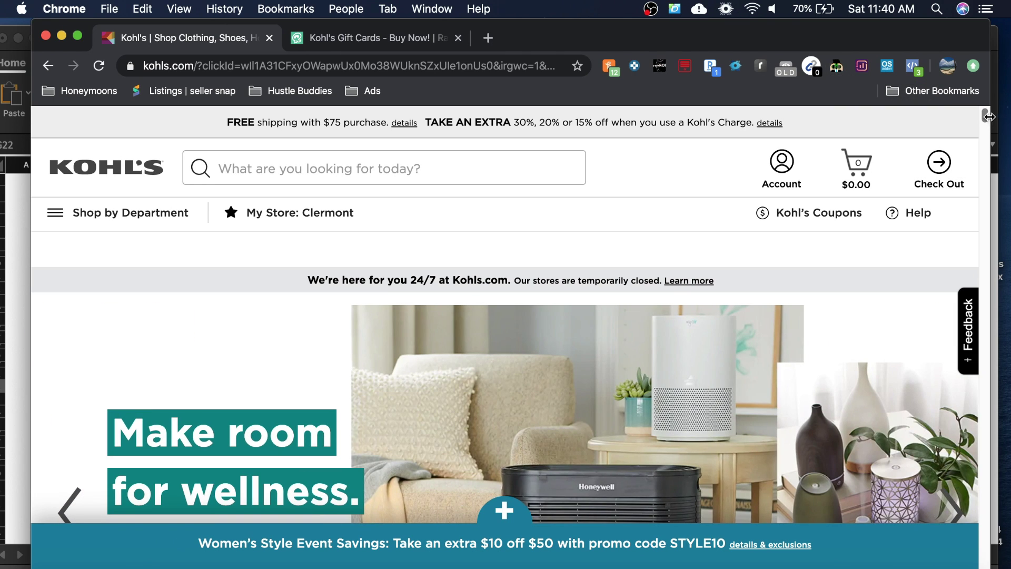
Open the women's Plus Size Underwear category from the Kohl's homepage.
mouse_move(989, 116)
mouse_down()
mouse_move(989, 136)
mouse_move(986, 121)
mouse_up()
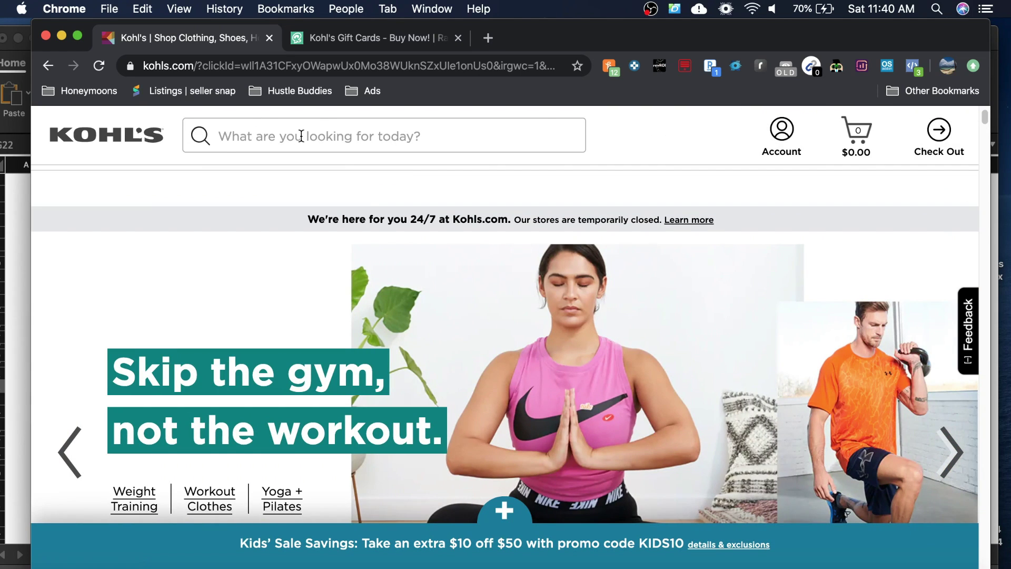
click(180, 136)
click(146, 138)
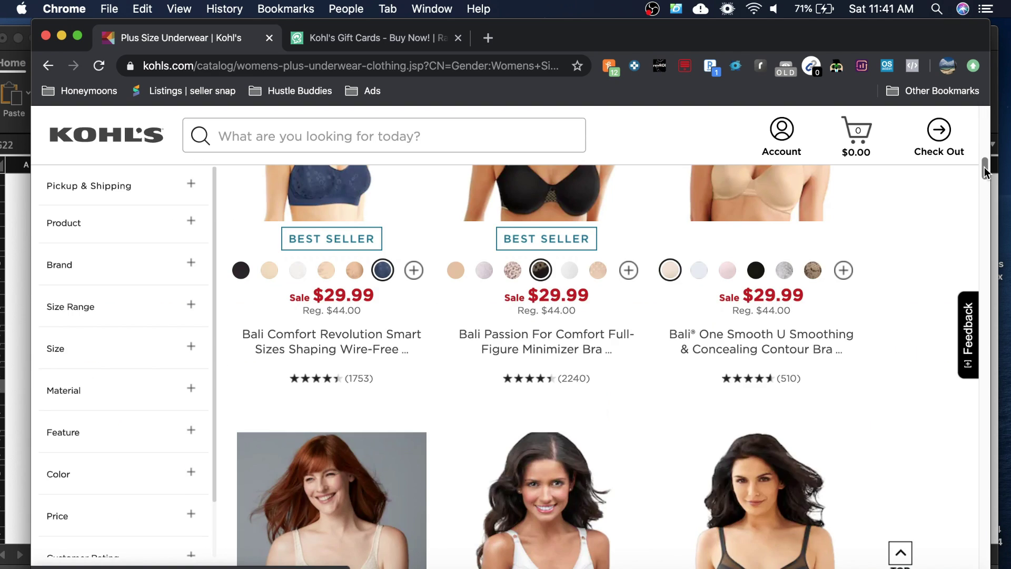
Browse the Plus Size Underwear listing, examining the bras' sale prices, color options and review counts.
scroll(986, 170, up, 2)
drag(985, 168, 978, 138)
scroll(641, 254, down, 3)
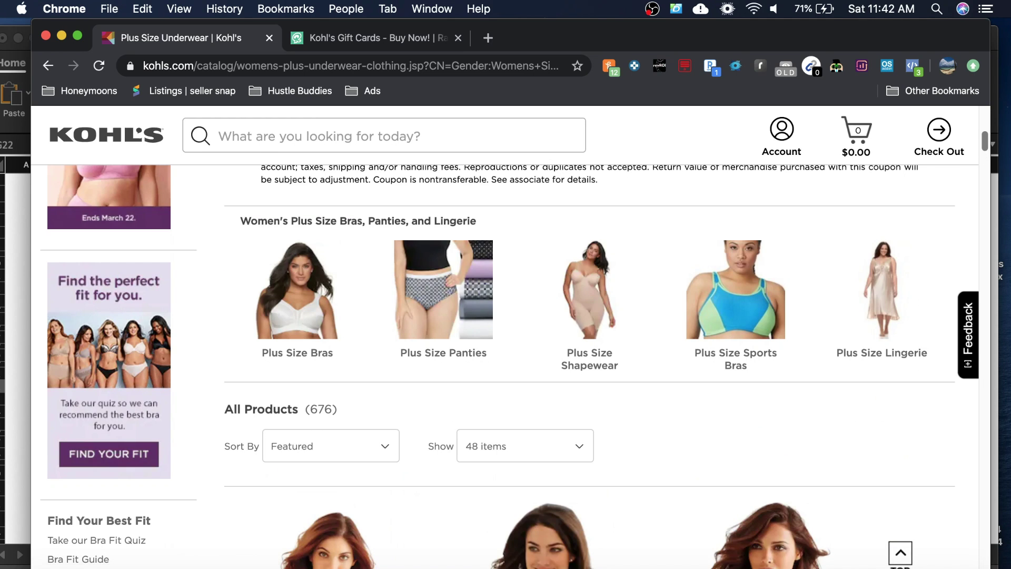
scroll(986, 154, down, 5)
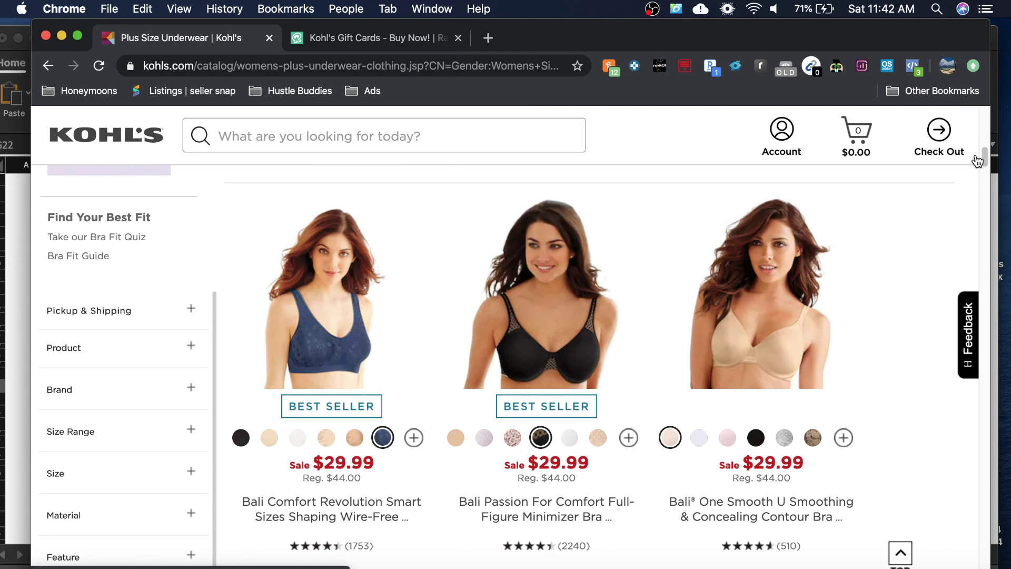
drag(985, 158, 986, 158)
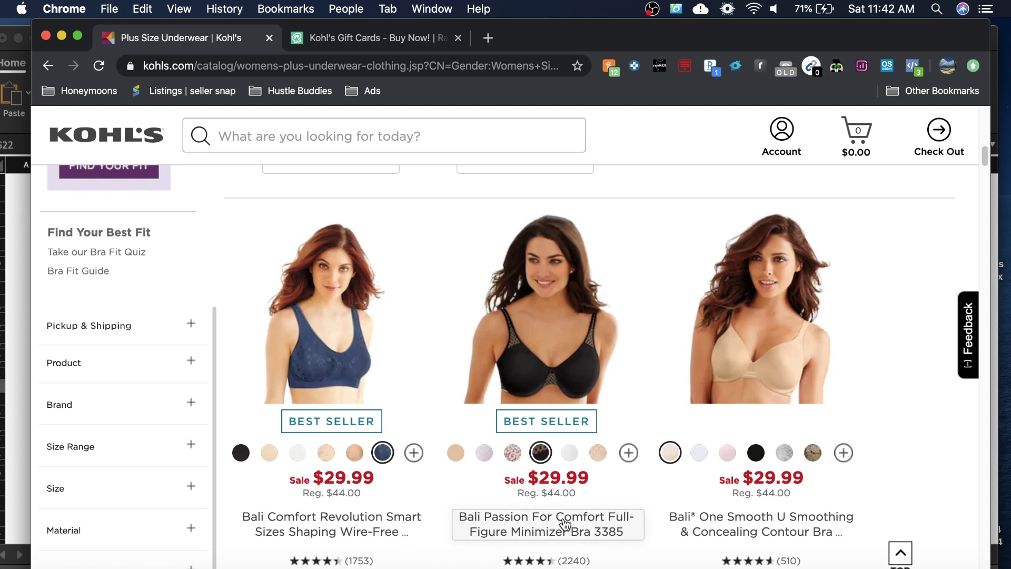
drag(985, 158, 989, 183)
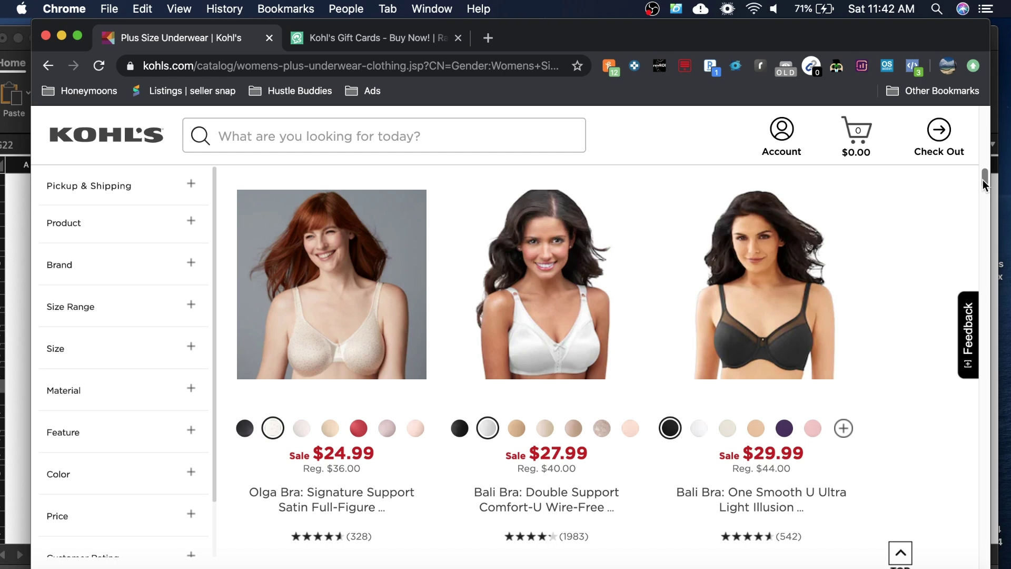
drag(984, 183, 969, 251)
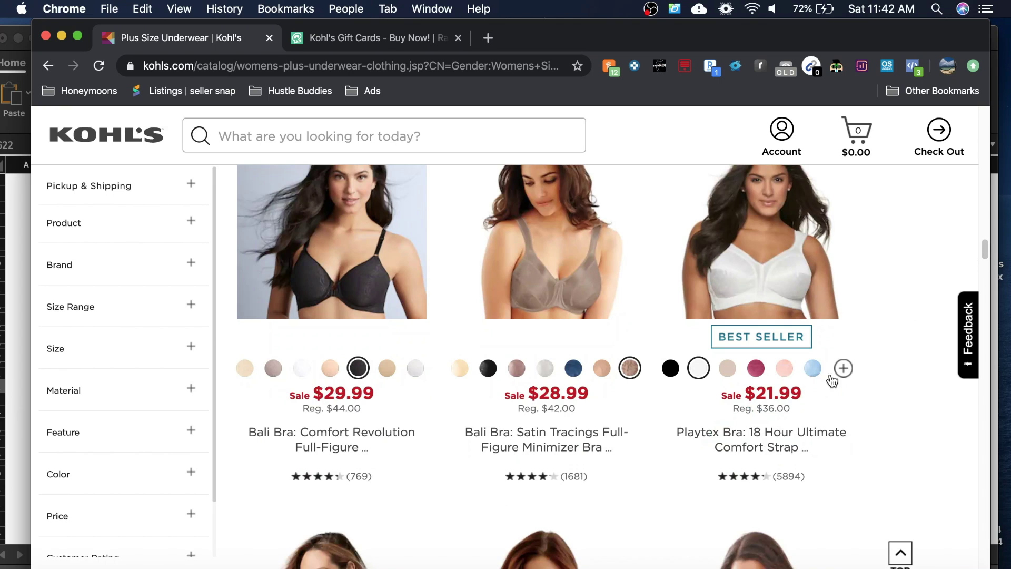
drag(986, 252, 988, 291)
scroll(988, 291, down, 2)
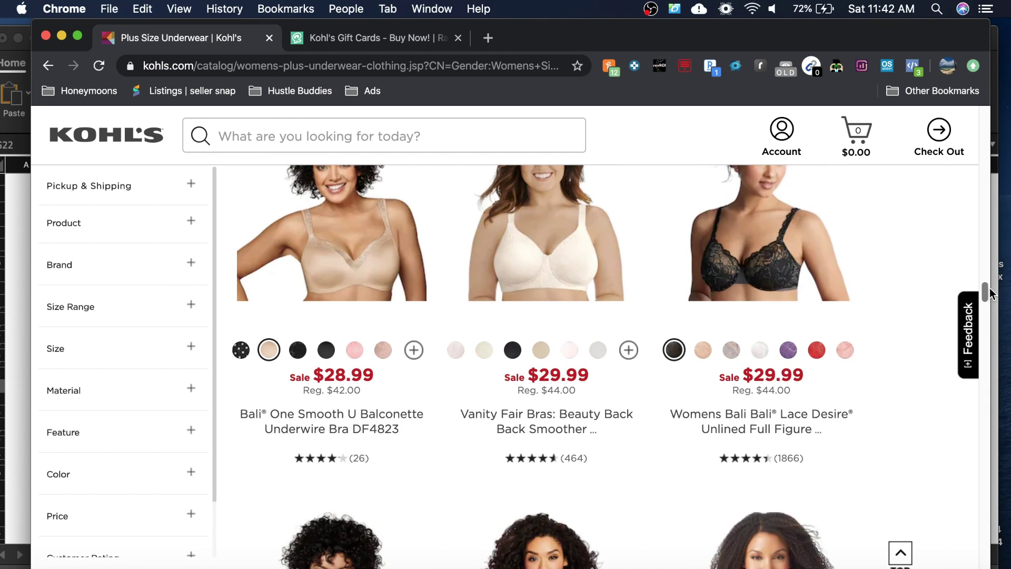
drag(990, 289, 986, 356)
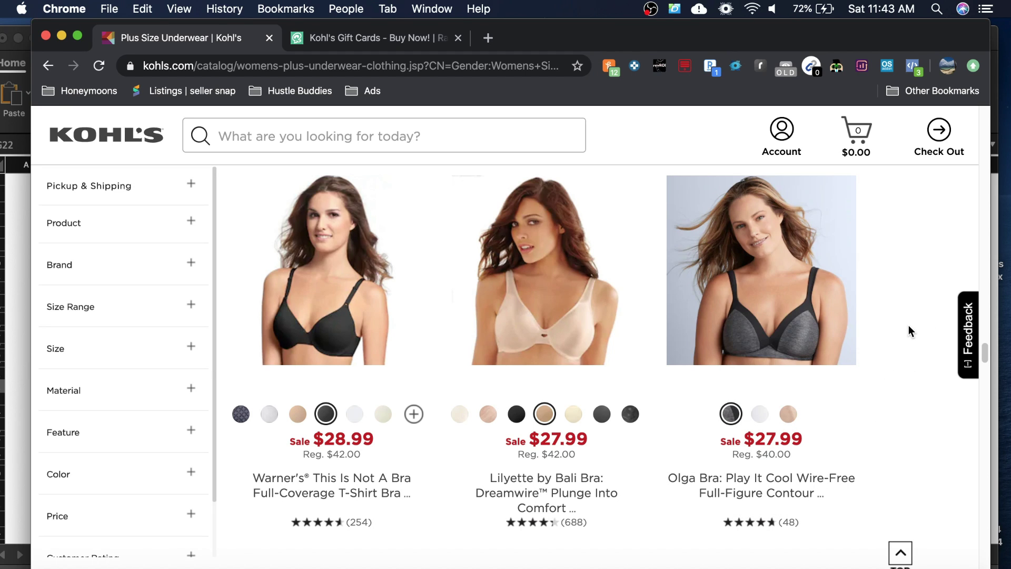
Open the Olga Play It Cool Wire-Free Full-Figure Contour Bra, and check its price, size and color options.
click(759, 483)
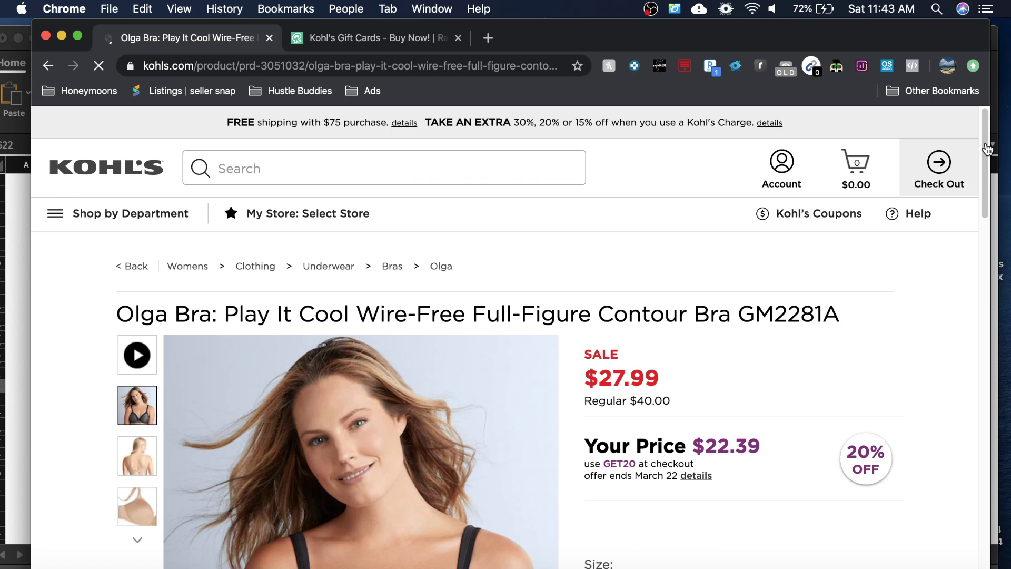
scroll(983, 157, down, 2)
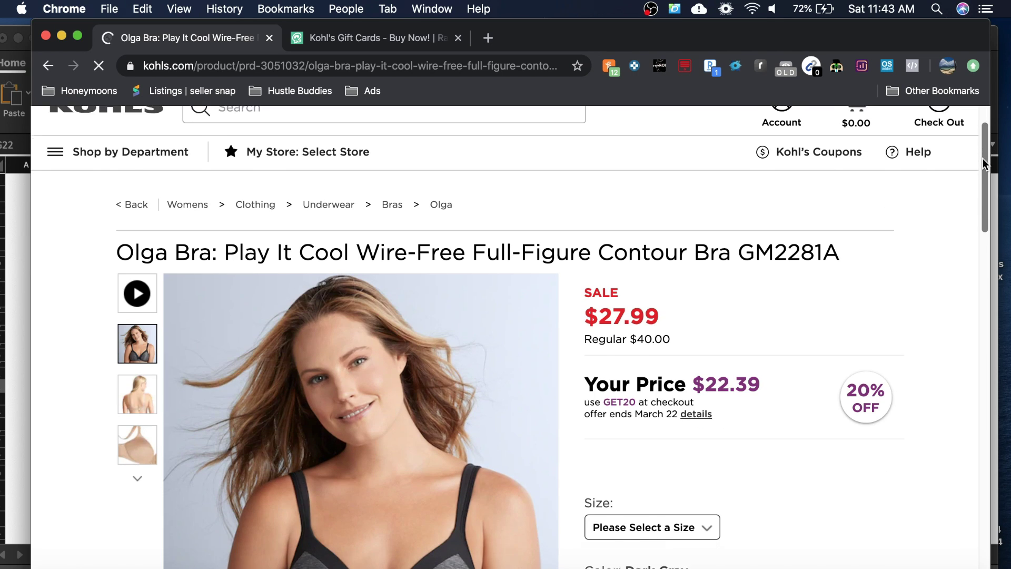
scroll(983, 167, down, 1)
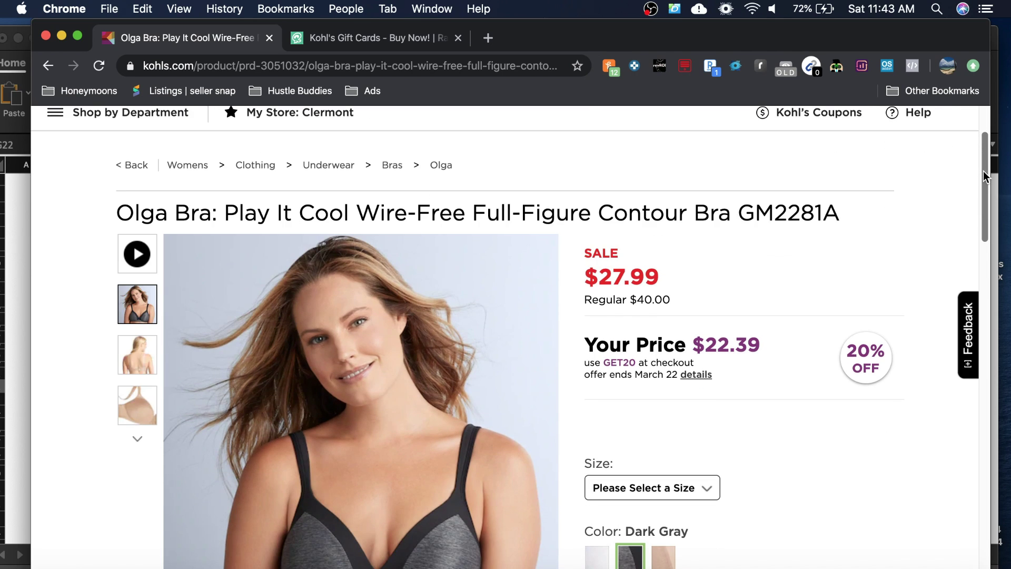
scroll(919, 233, down, 1)
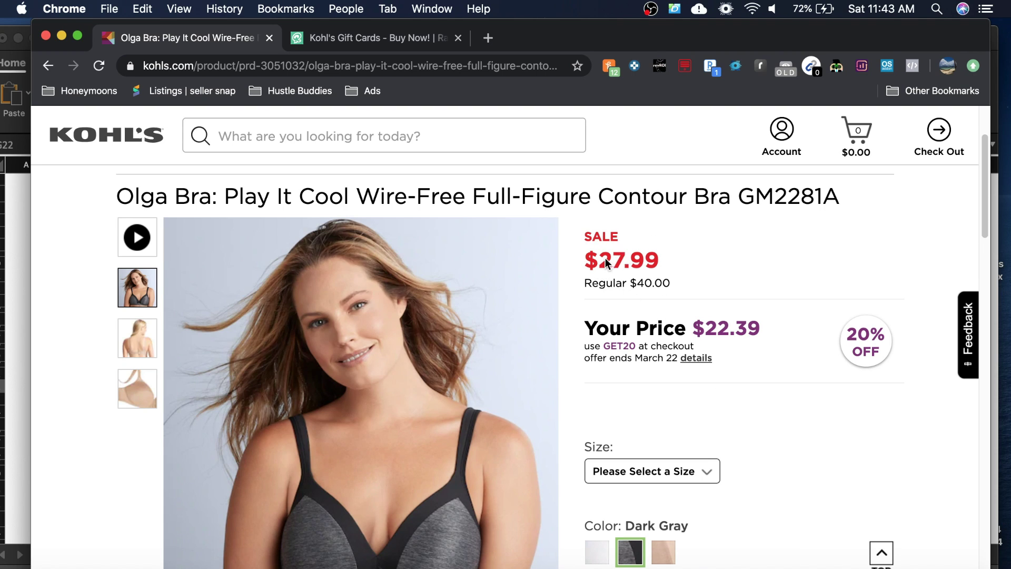
Switch to the Kohl's Discount Calculator in Excel and set the In Store Tag Cost to 27.99.
click(741, 568)
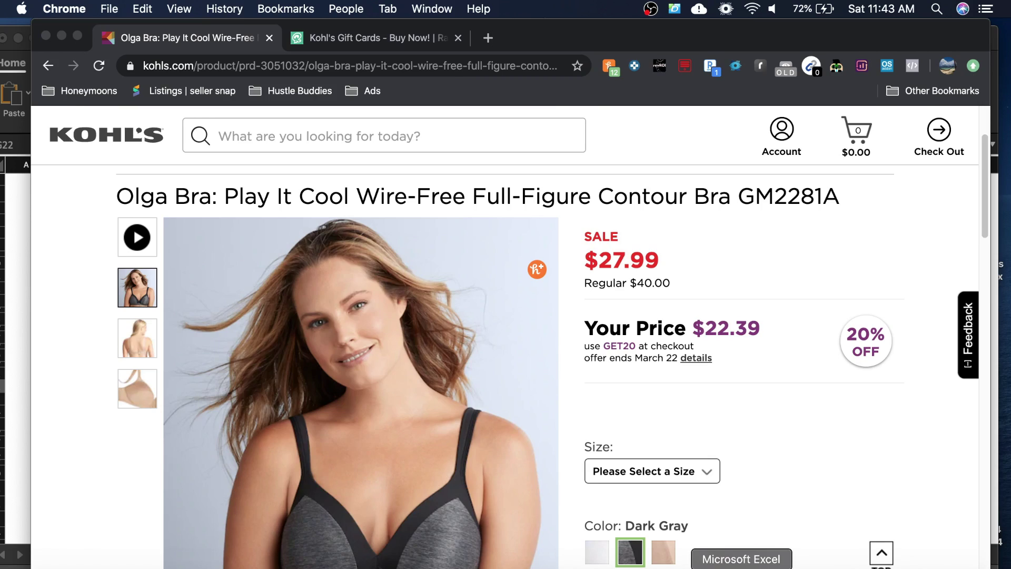
click(434, 218)
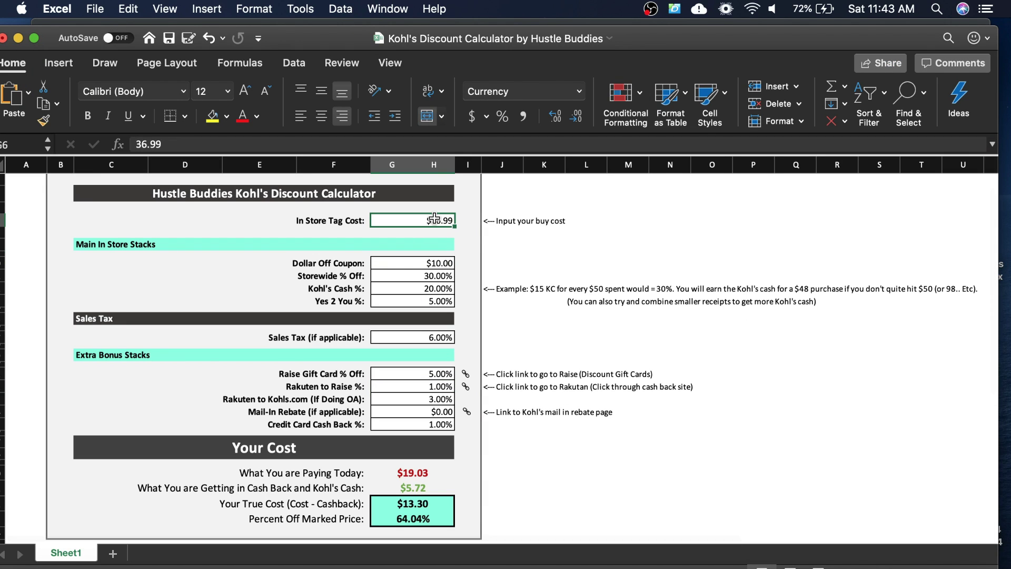
double_click(434, 218)
drag(449, 220, 431, 219)
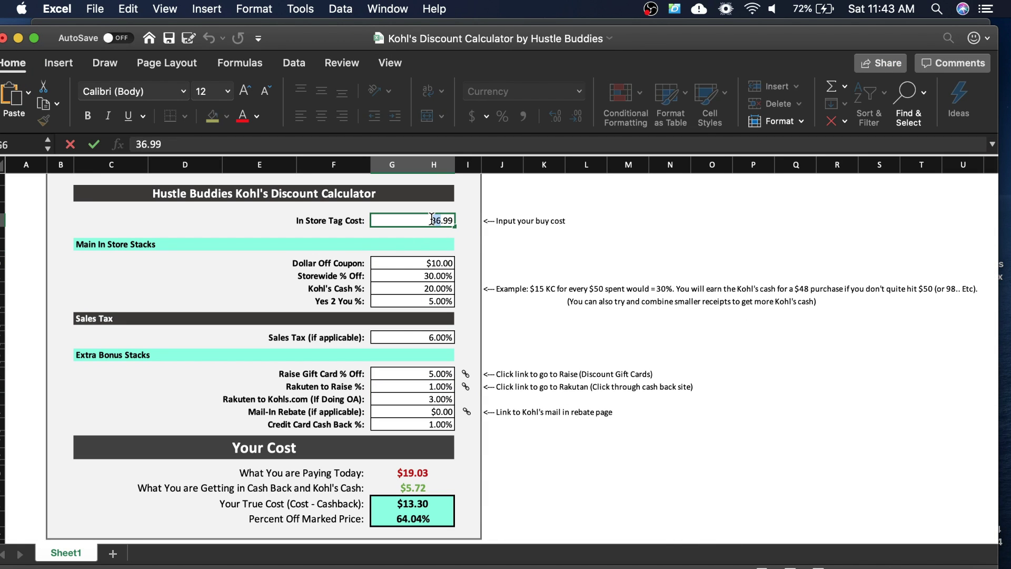
text(27.99)
click(535, 301)
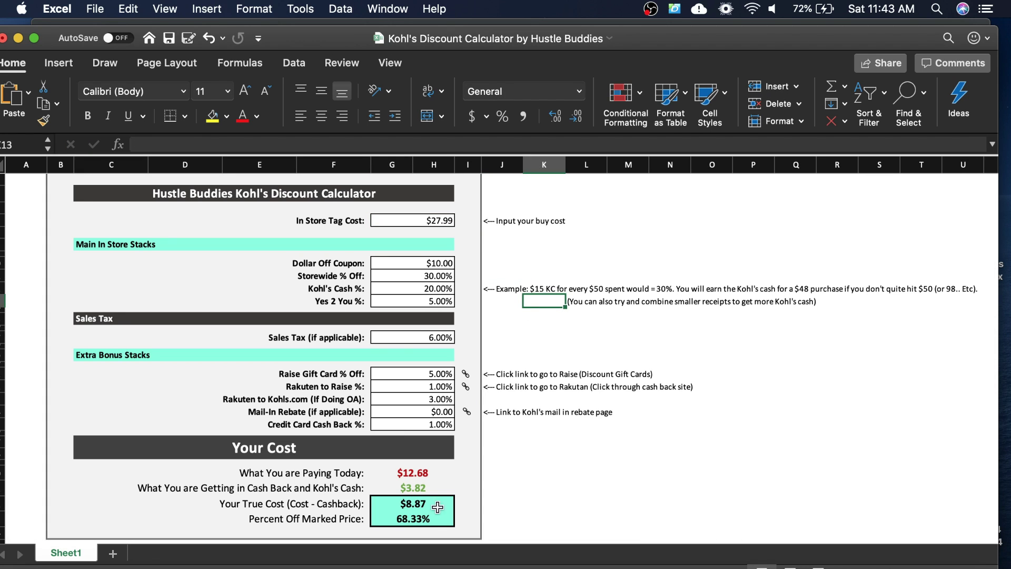
Return to the Olga bra page in Chrome, open its UPC list and look through the color and size variations.
click(362, 567)
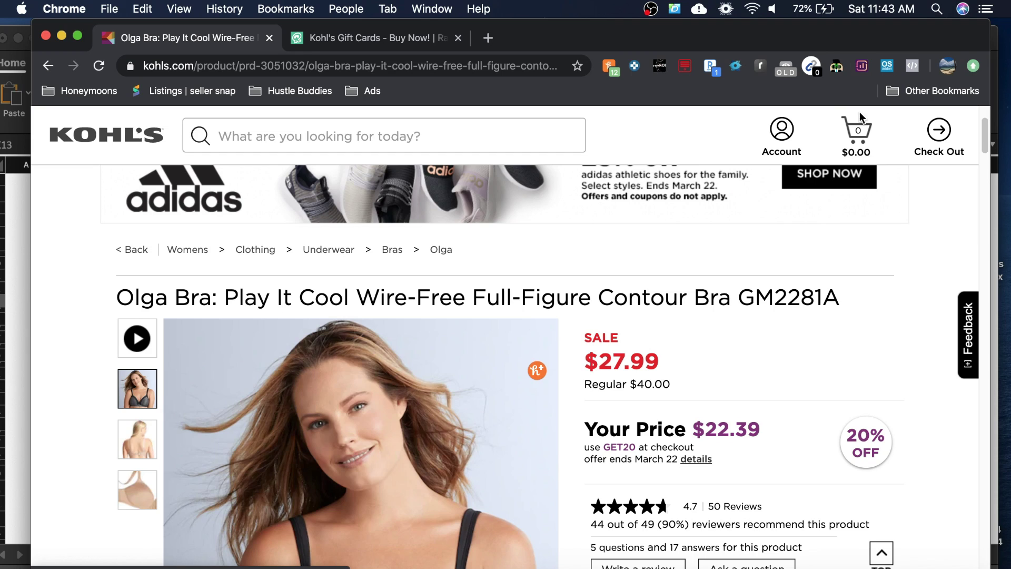
click(836, 67)
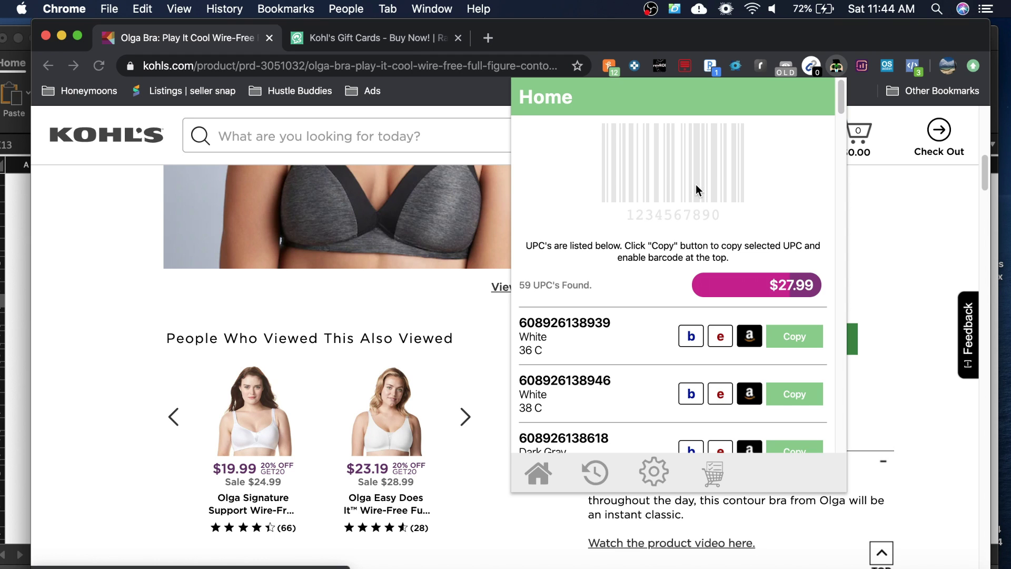
drag(841, 97, 840, 167)
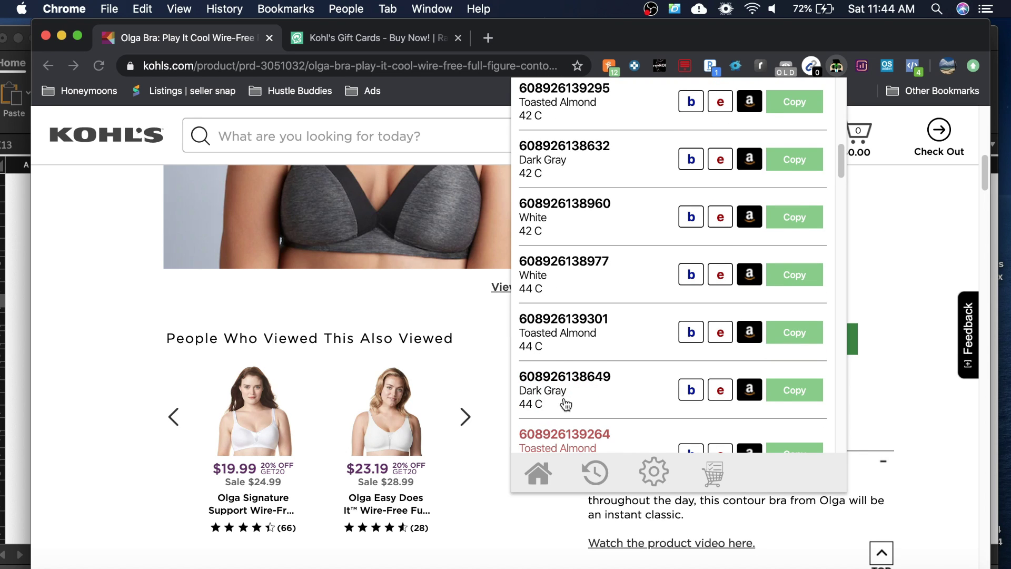
drag(842, 174, 844, 98)
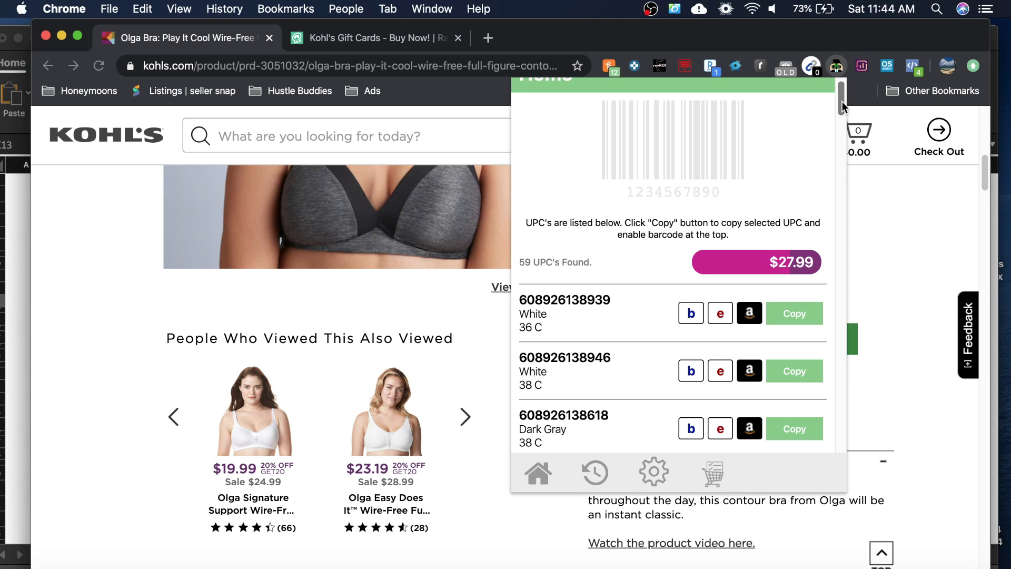
drag(842, 102, 842, 105)
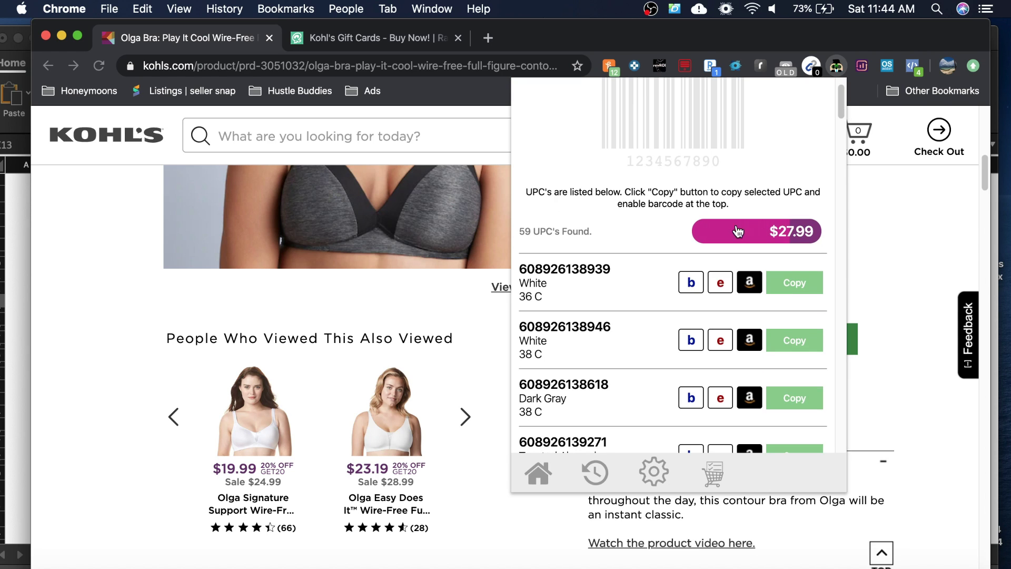
Open Amazon searches for the UPCs of White 36 C, White 38 C, Dark Gray 38 C, Toasted Almond 38 C and Dark Gray 40 C.
click(750, 287)
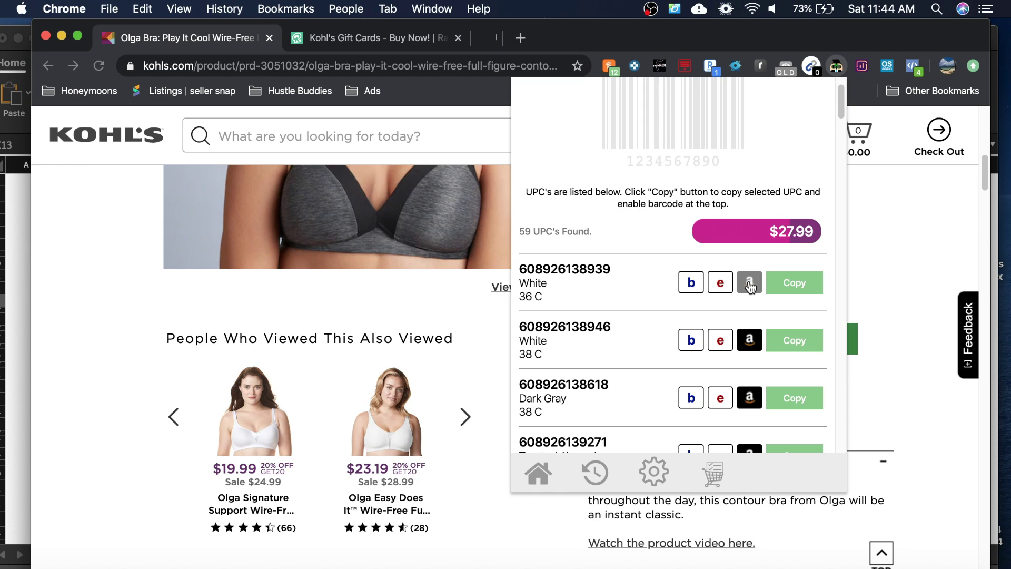
click(752, 342)
click(749, 397)
scroll(843, 122, down, 3)
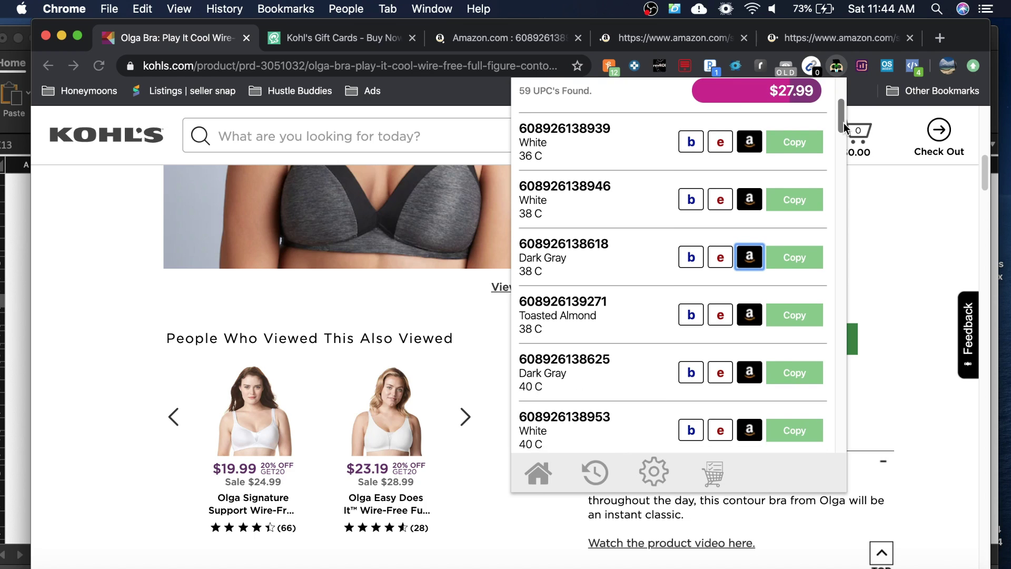
click(750, 307)
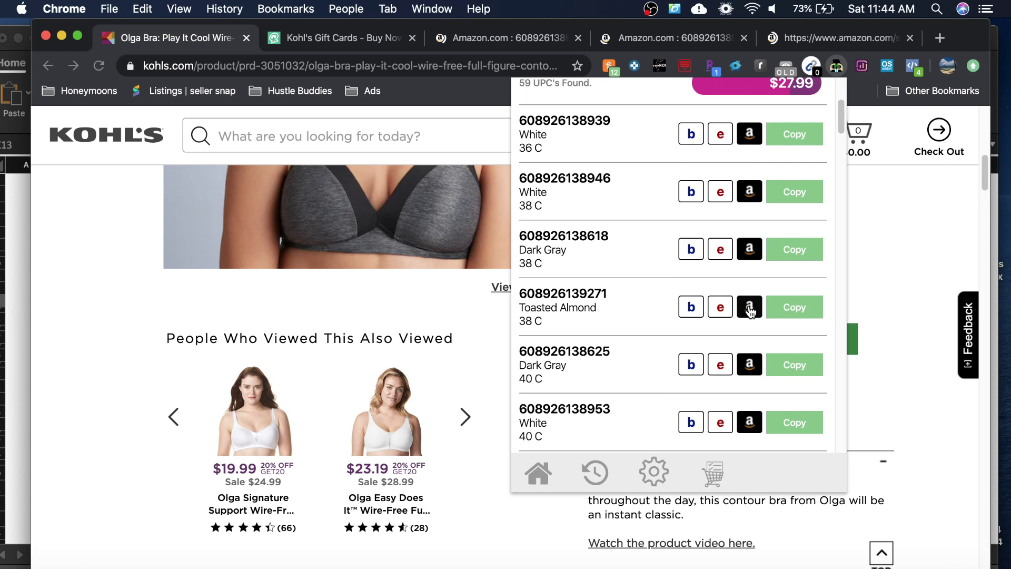
click(750, 366)
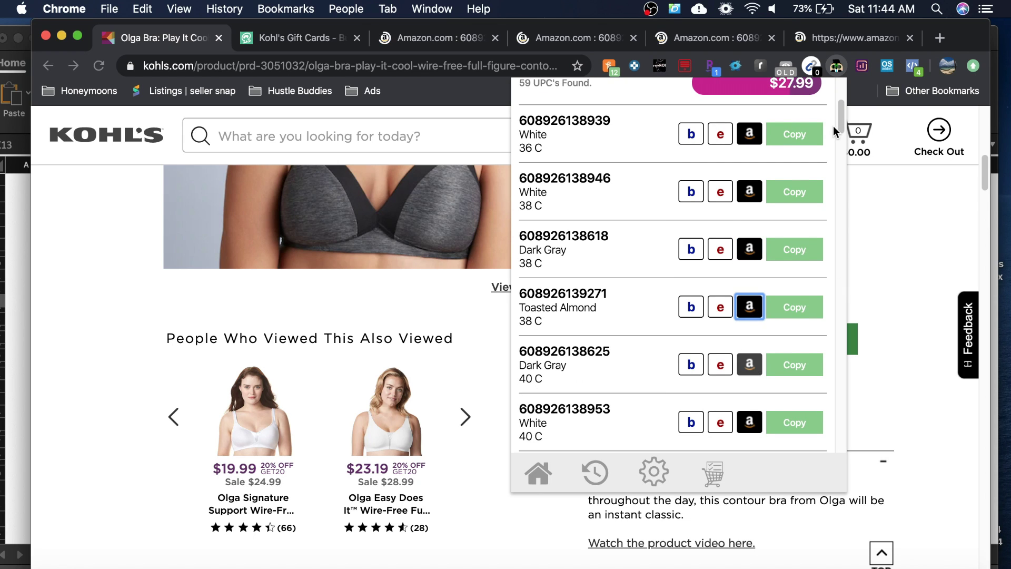
Open Amazon searches for the UPCs of the Toasted Almond 40 C and Dark Gray 42 C variations.
scroll(833, 125, down, 1)
scroll(843, 137, down, 3)
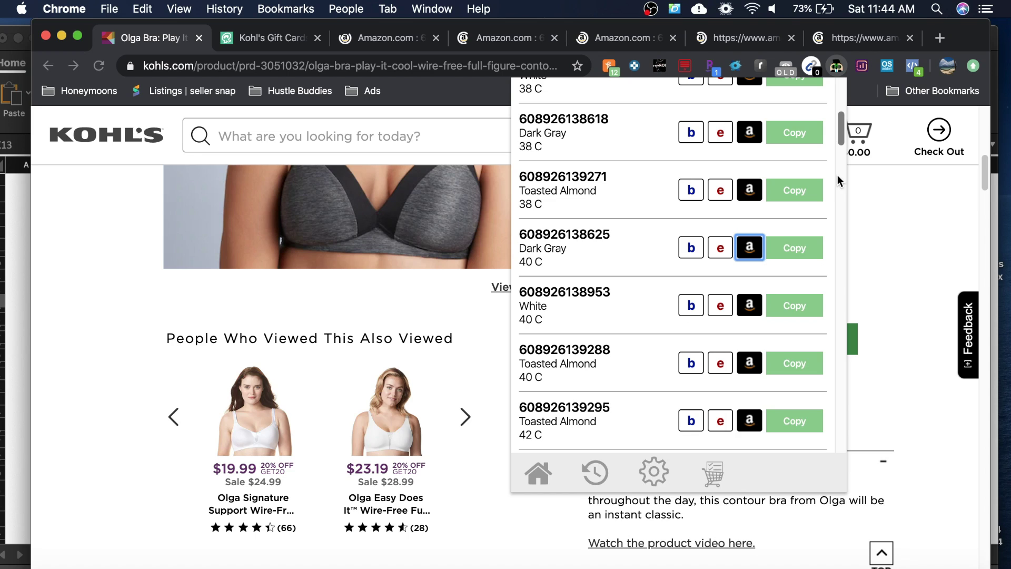
click(747, 366)
scroll(844, 133, down, 1)
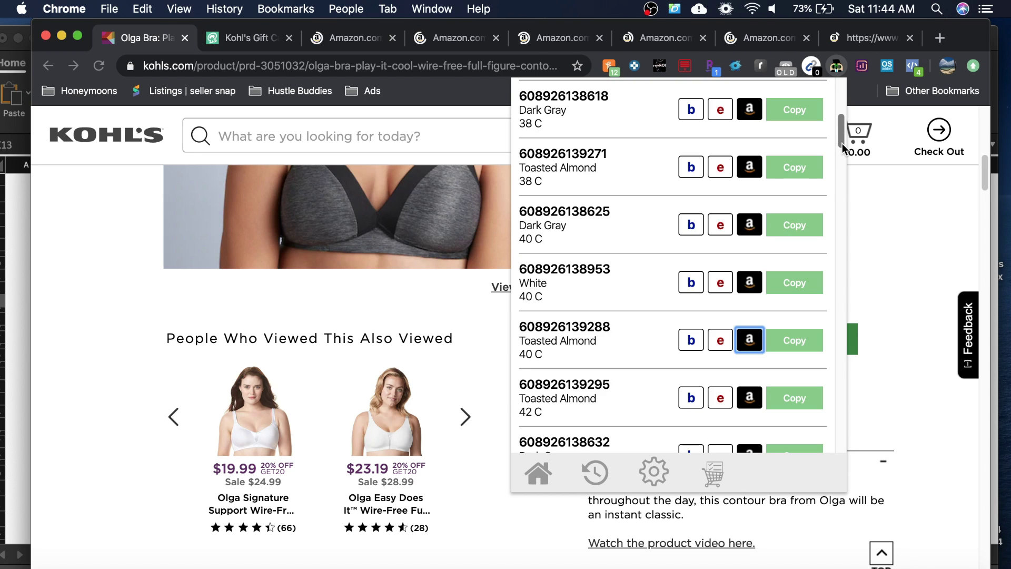
scroll(842, 143, down, 4)
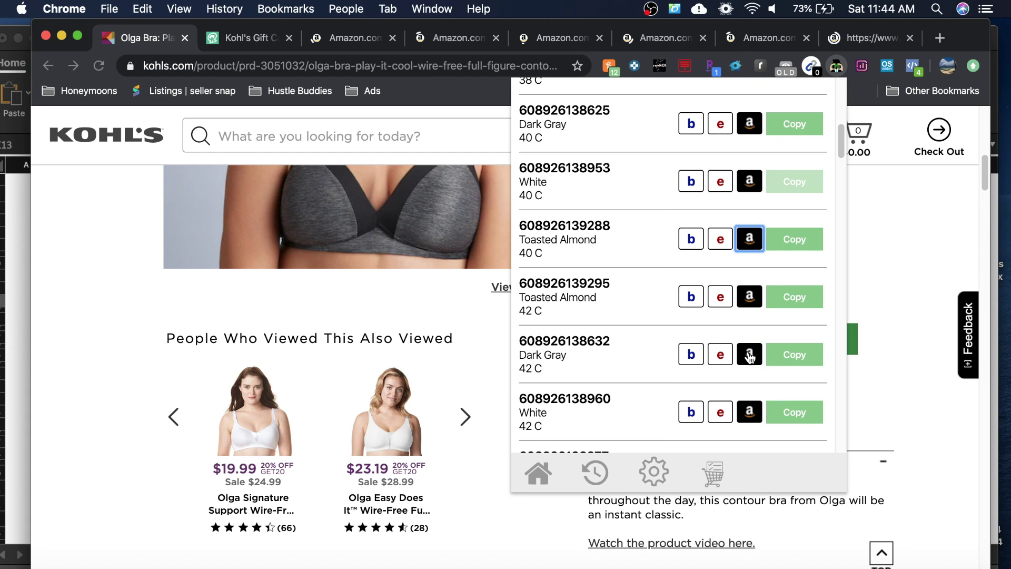
click(750, 356)
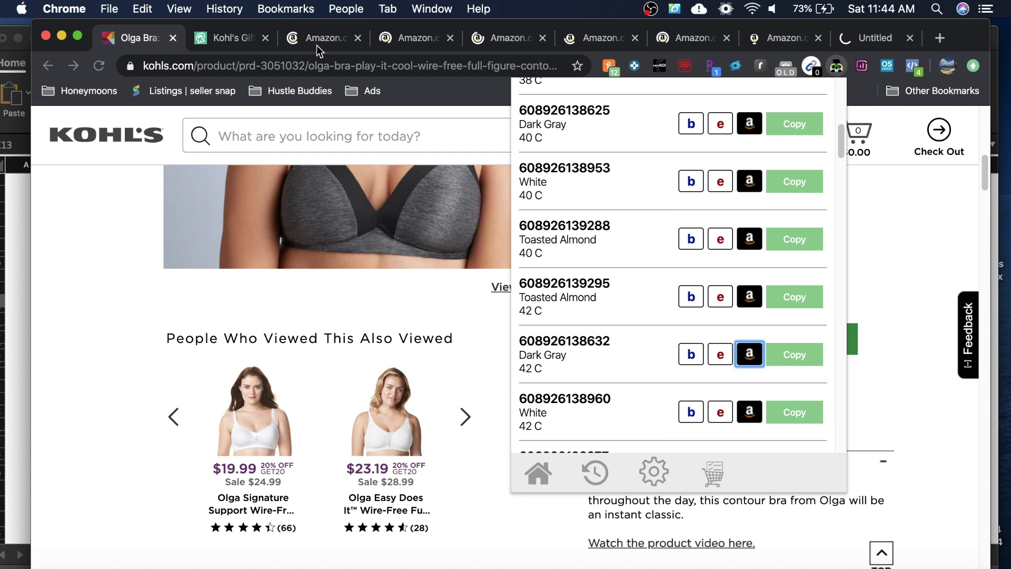
Review the opened Amazon search for each bra variation, checking whether it is listed and its price, sellers and sales rank.
click(317, 41)
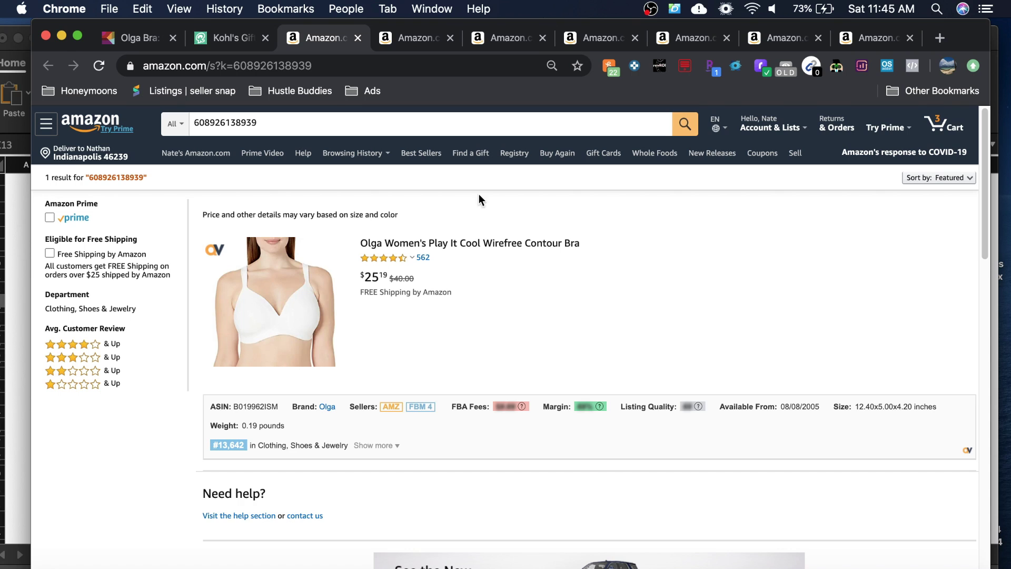
click(409, 41)
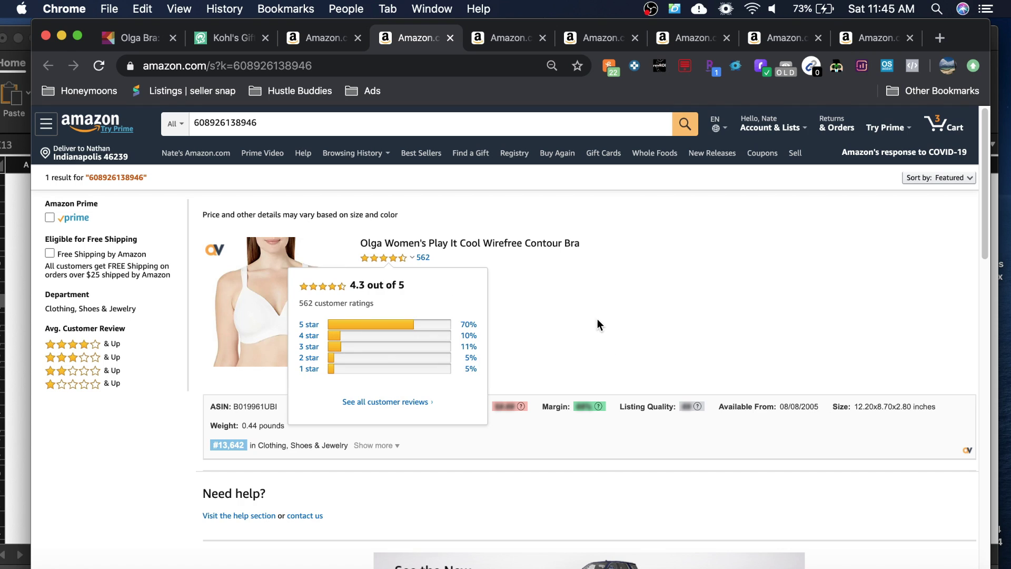
click(501, 41)
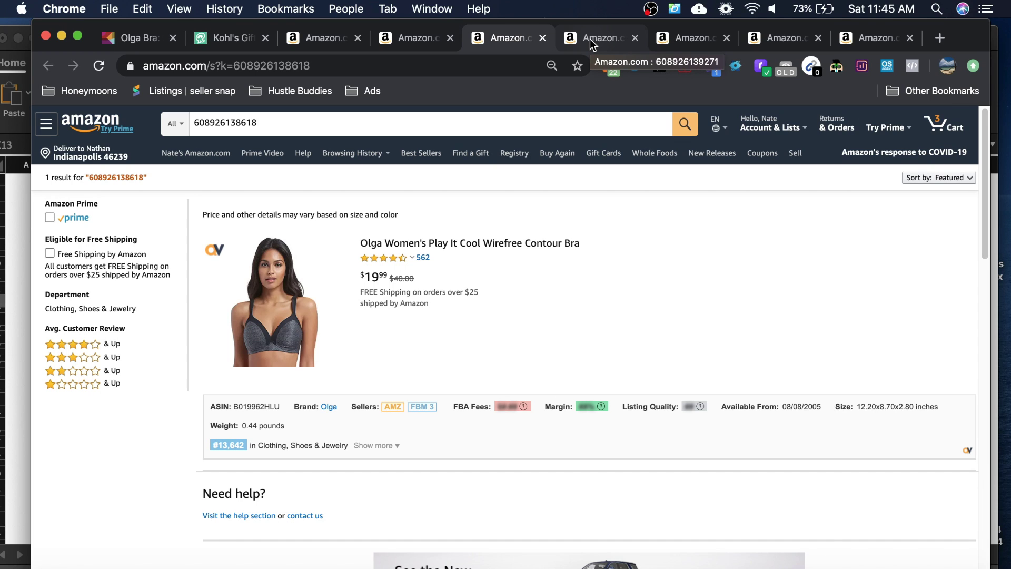
click(590, 39)
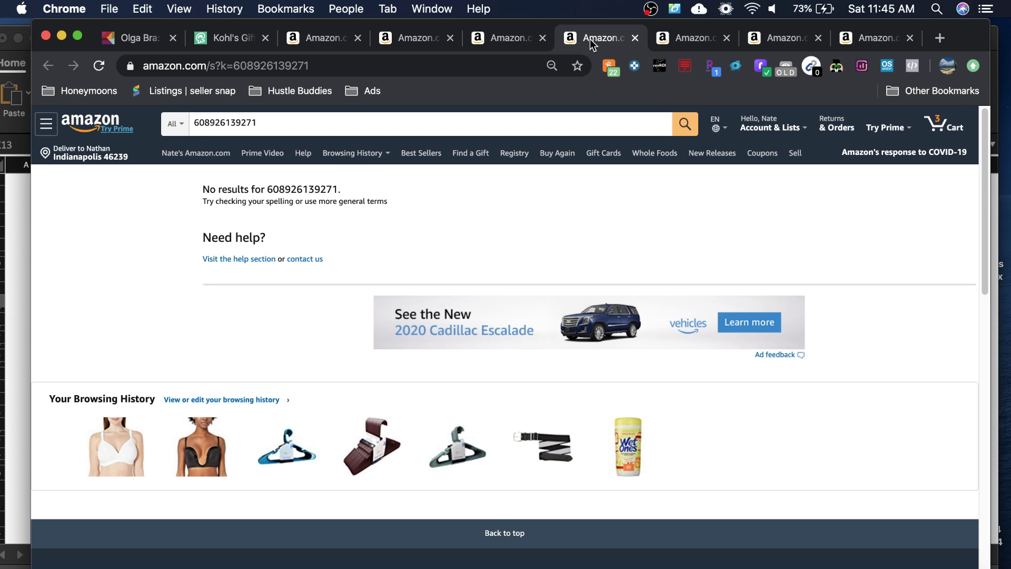
mouse_move(363, 164)
click(685, 37)
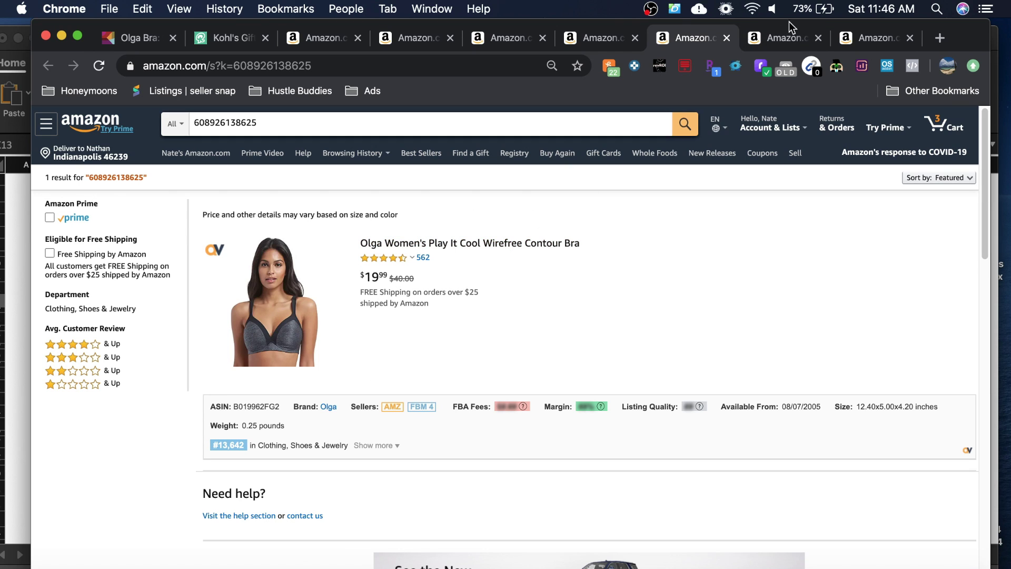
click(783, 41)
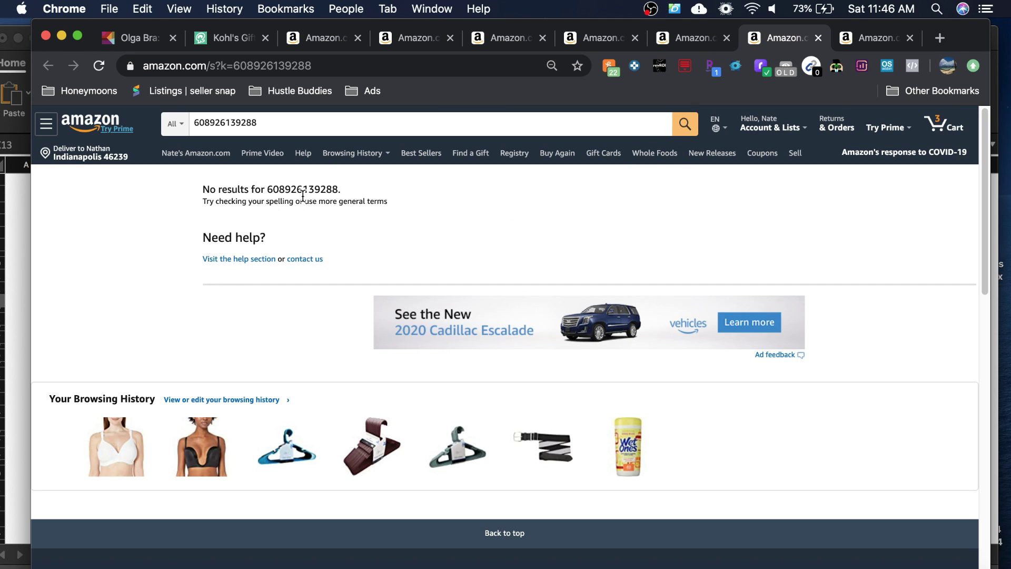
key(ctrl+Tab)
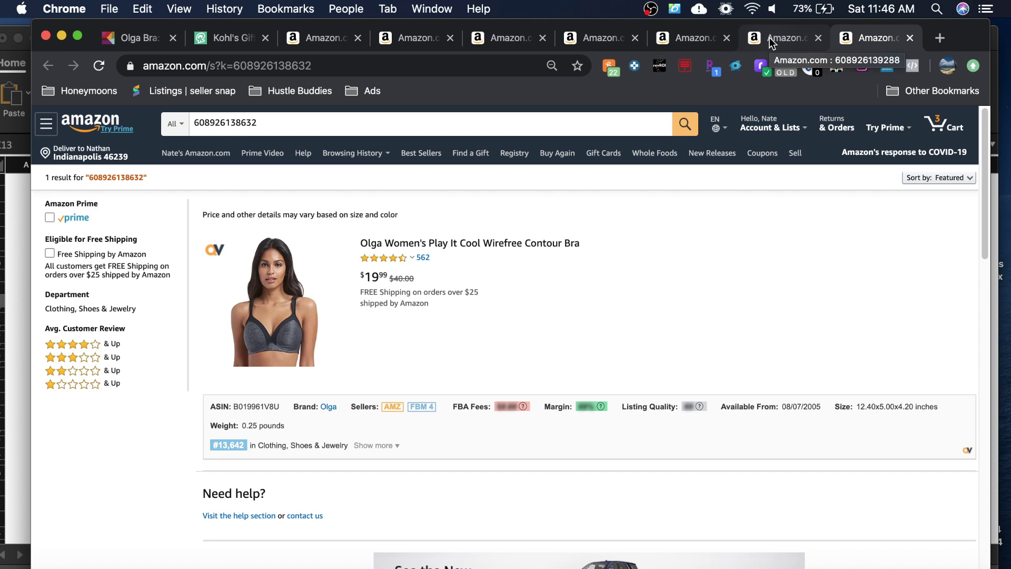
click(772, 40)
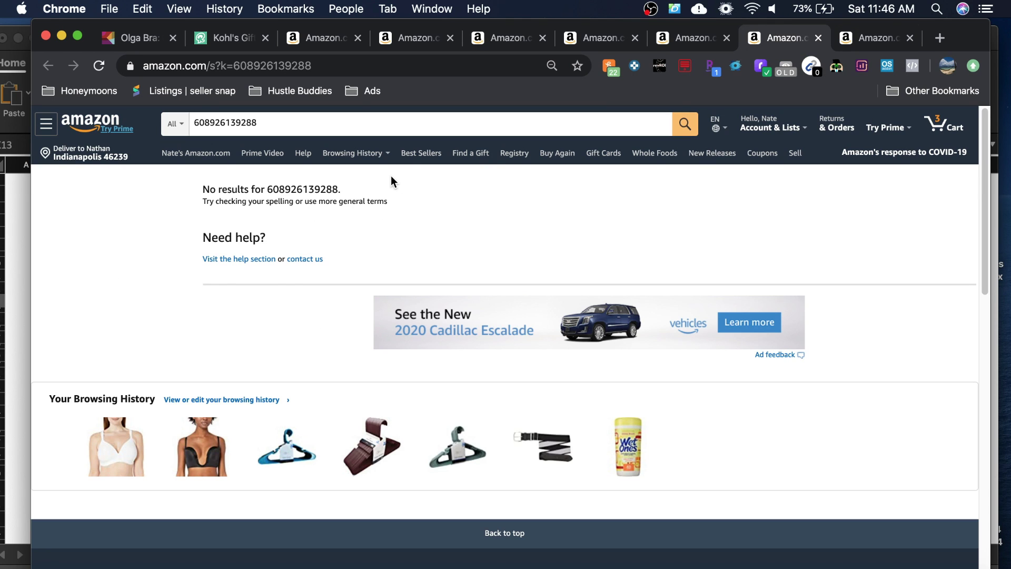
drag(761, 45, 895, 116)
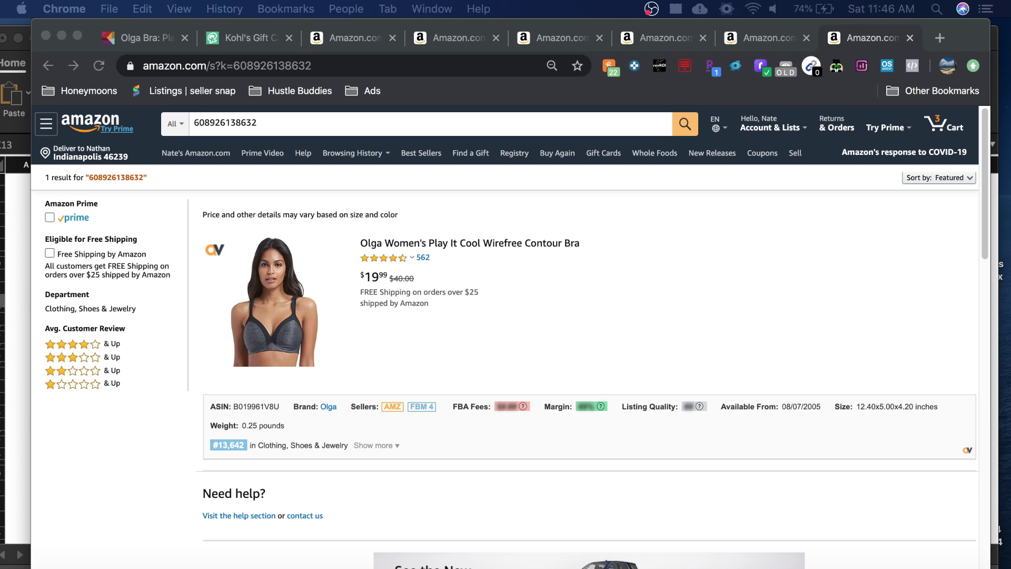
click(654, 38)
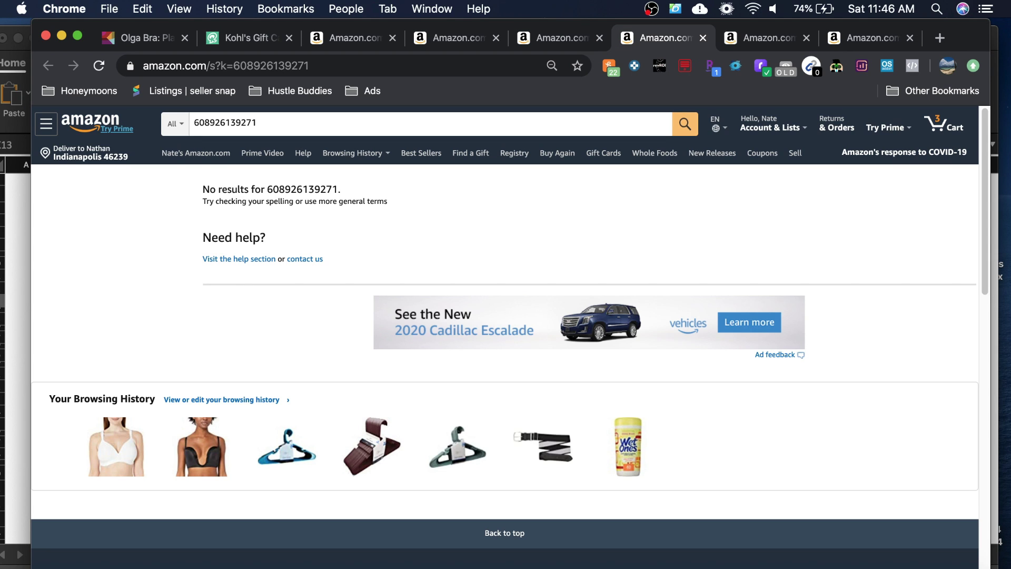
key(super+Tab)
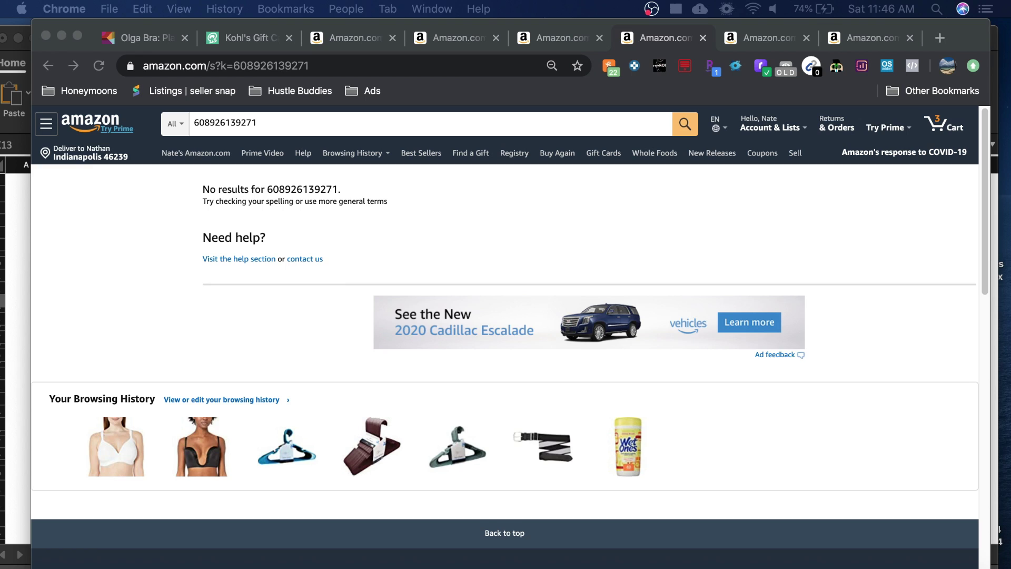
click(274, 122)
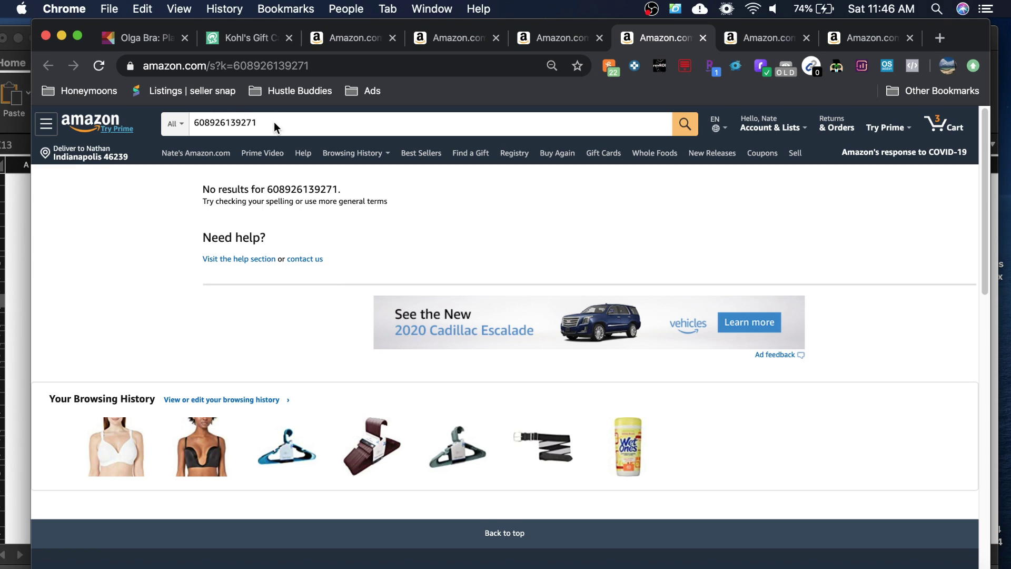
double_click(267, 122)
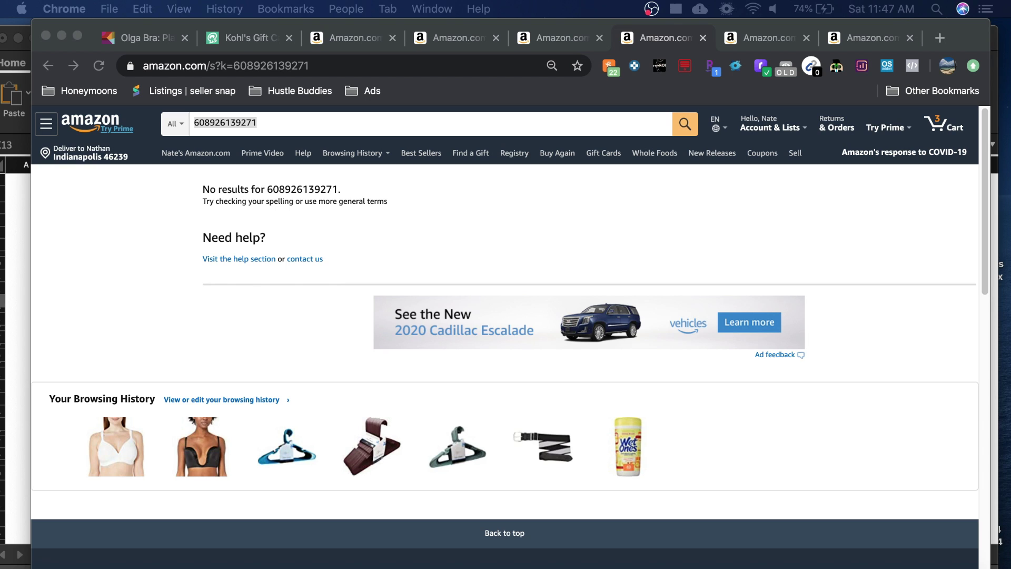
drag(1010, 32, 581, 33)
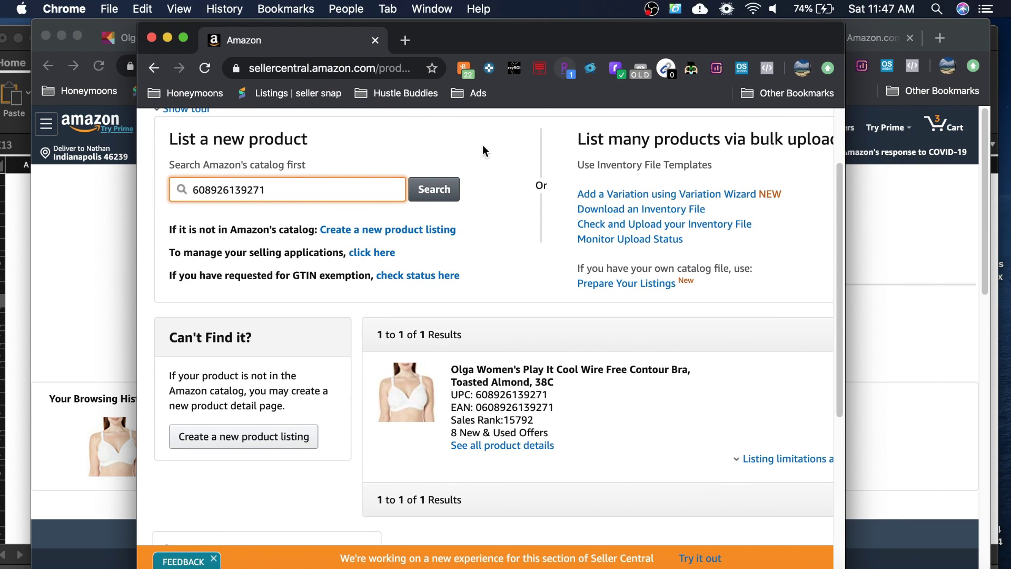
drag(447, 36, 520, 47)
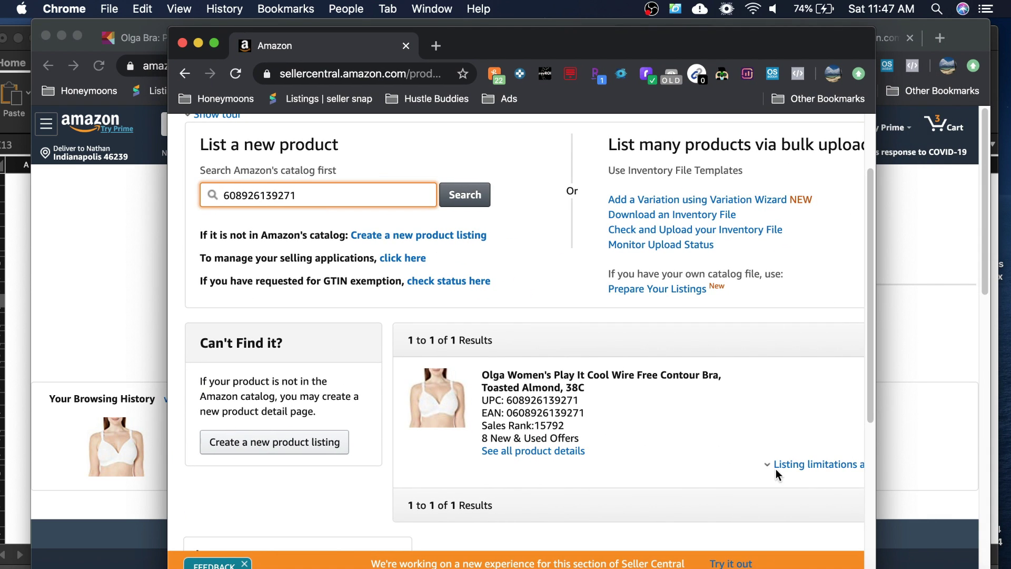
click(802, 466)
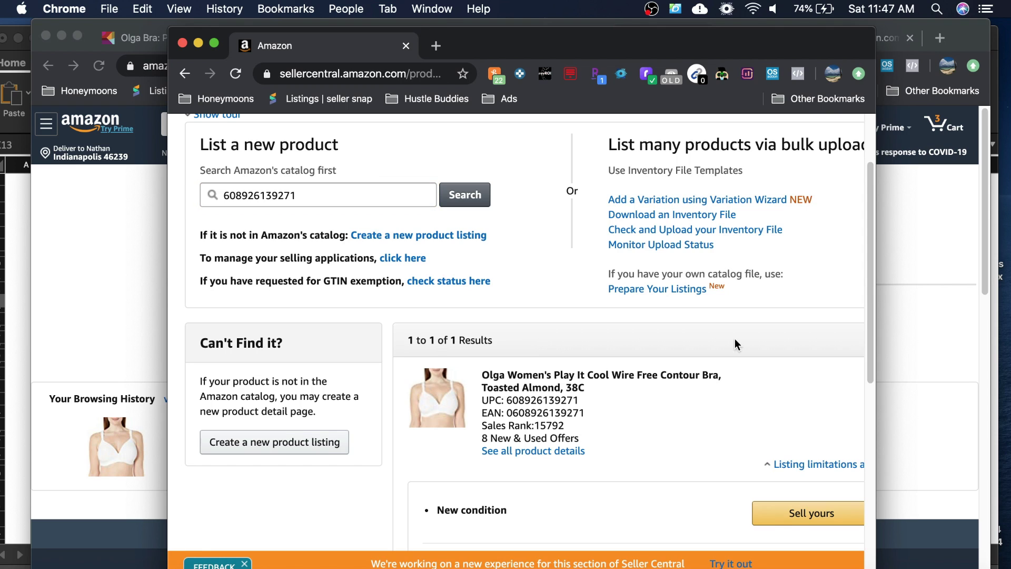
scroll(871, 259, down, 1)
scroll(871, 259, down, 3)
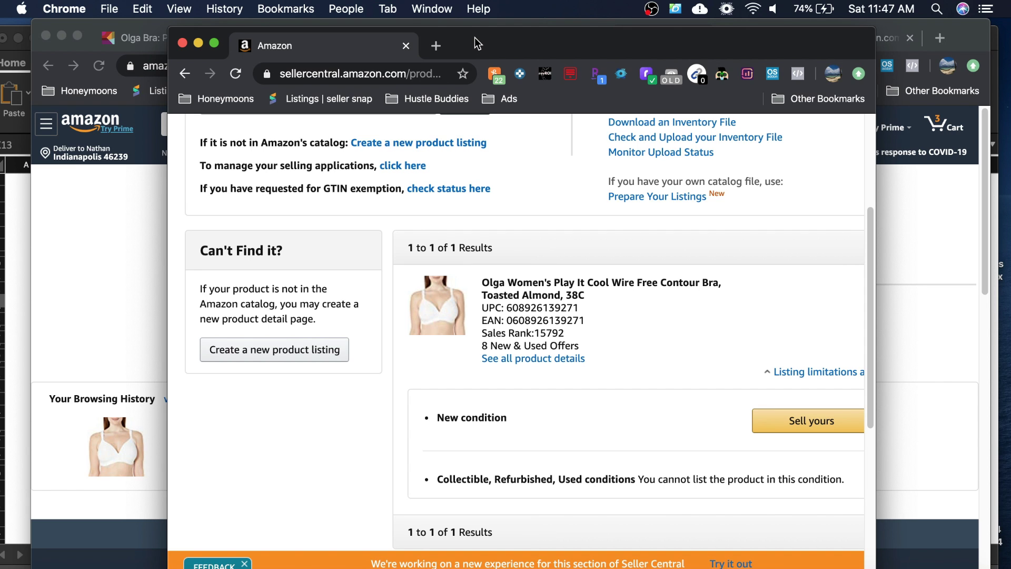
drag(475, 38, 499, 40)
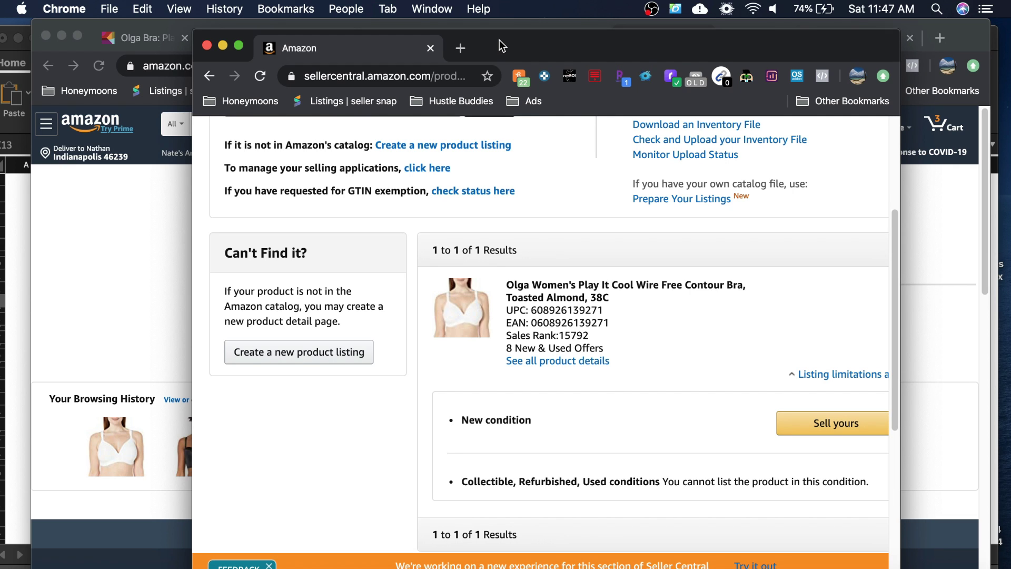
Return to the Kohl's product page, select the Toasted Almond color and check which sizes are offered.
drag(499, 39, 540, 49)
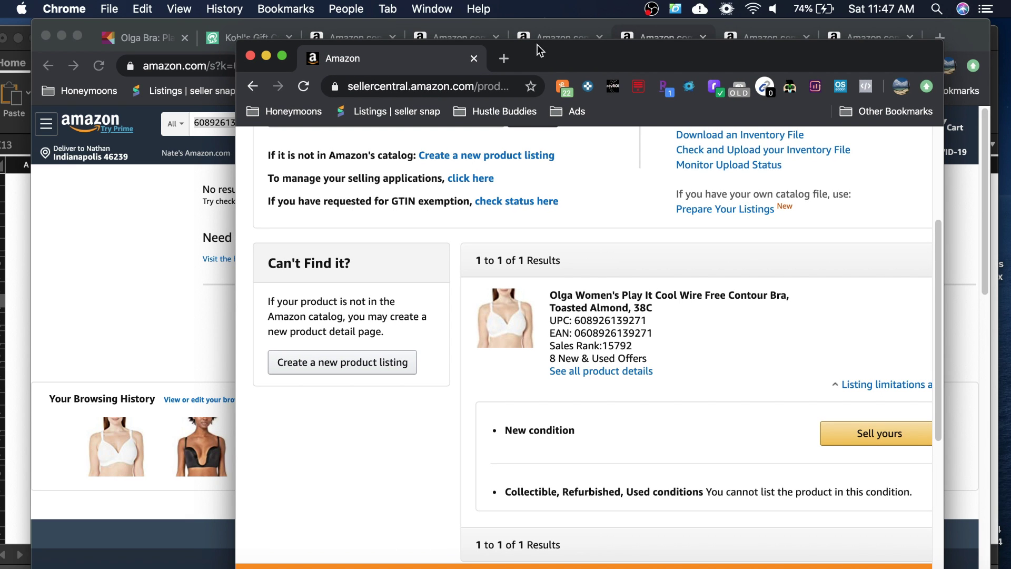
click(638, 38)
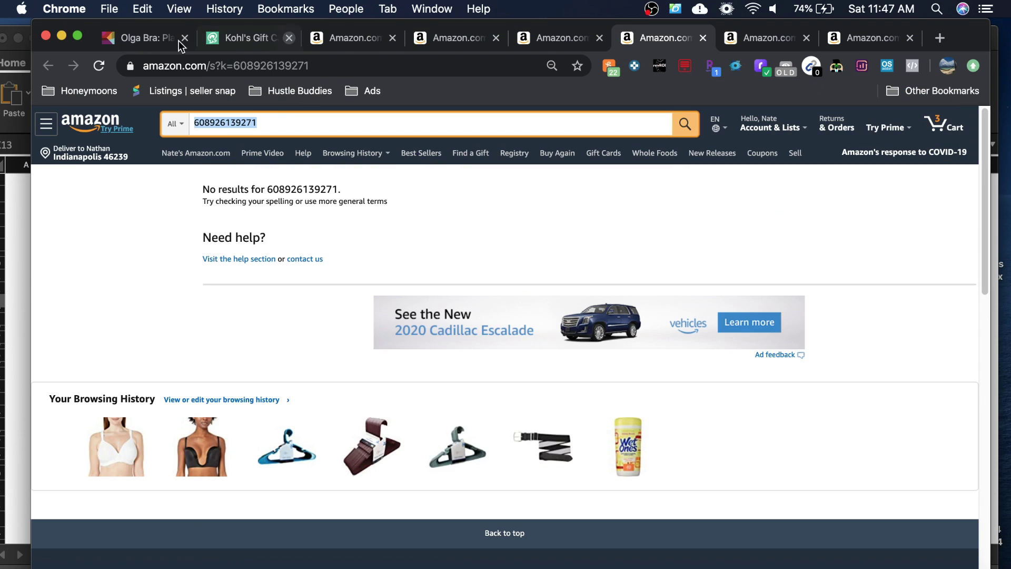
click(159, 39)
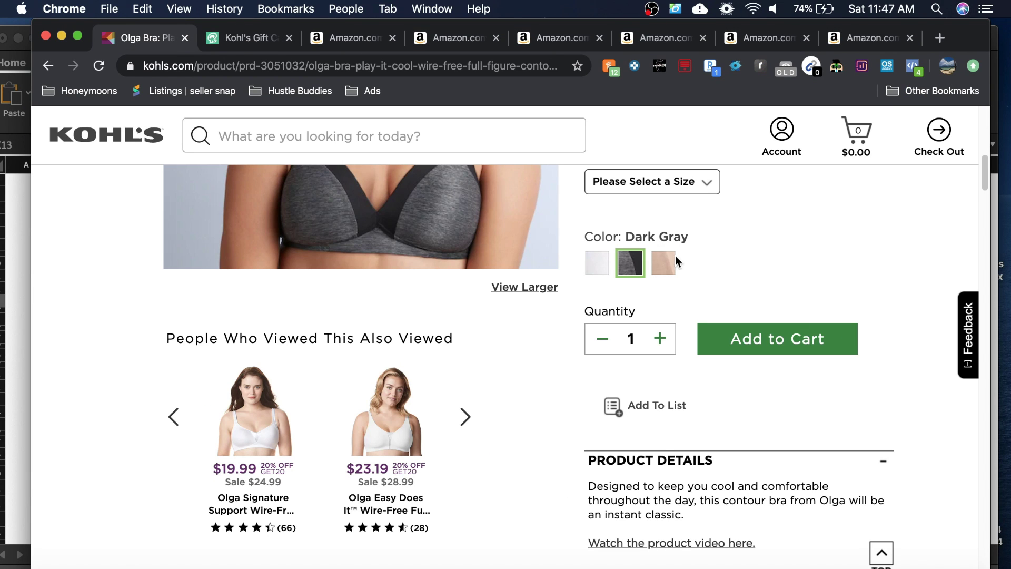
click(663, 266)
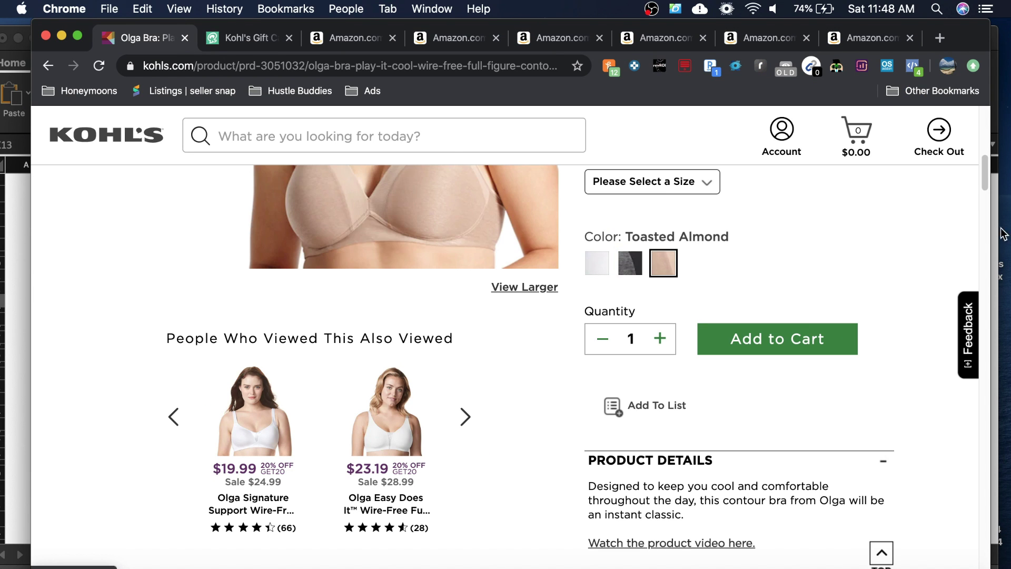
click(701, 182)
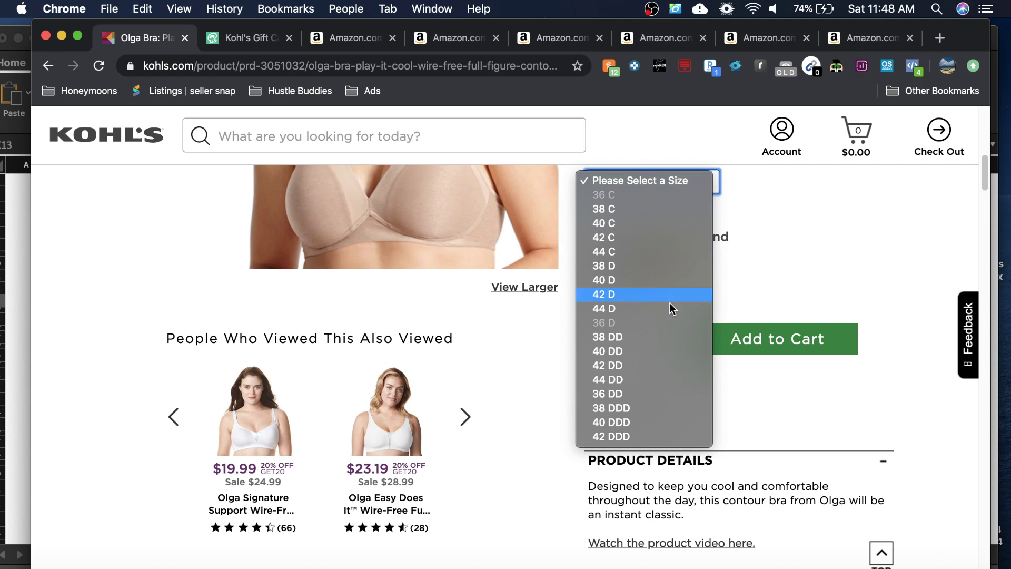
click(864, 204)
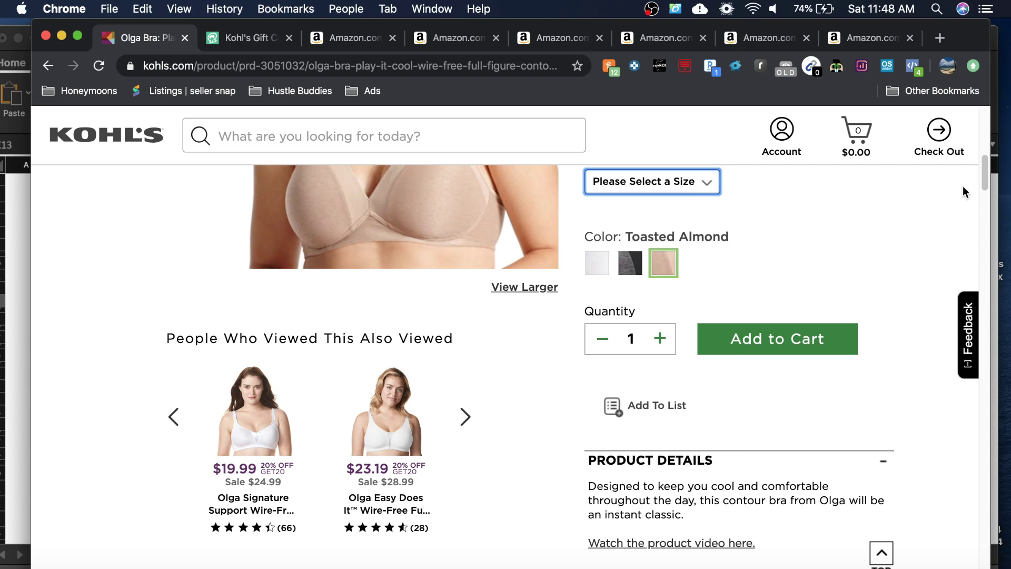
Review the bra's sale price and coupon offer on the Kohl's page, checking today's date against the offer's end date.
drag(984, 181, 985, 153)
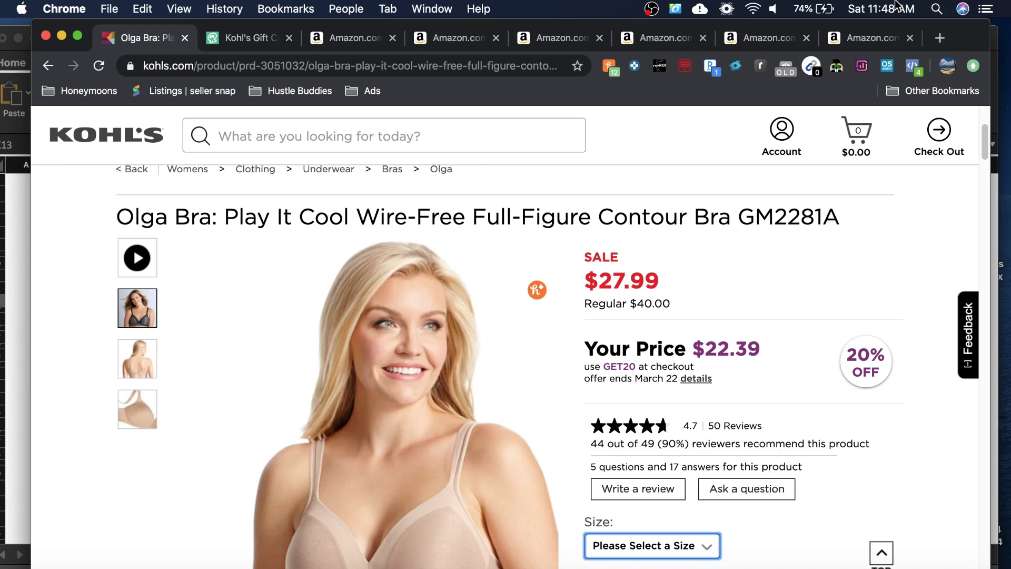
click(872, 9)
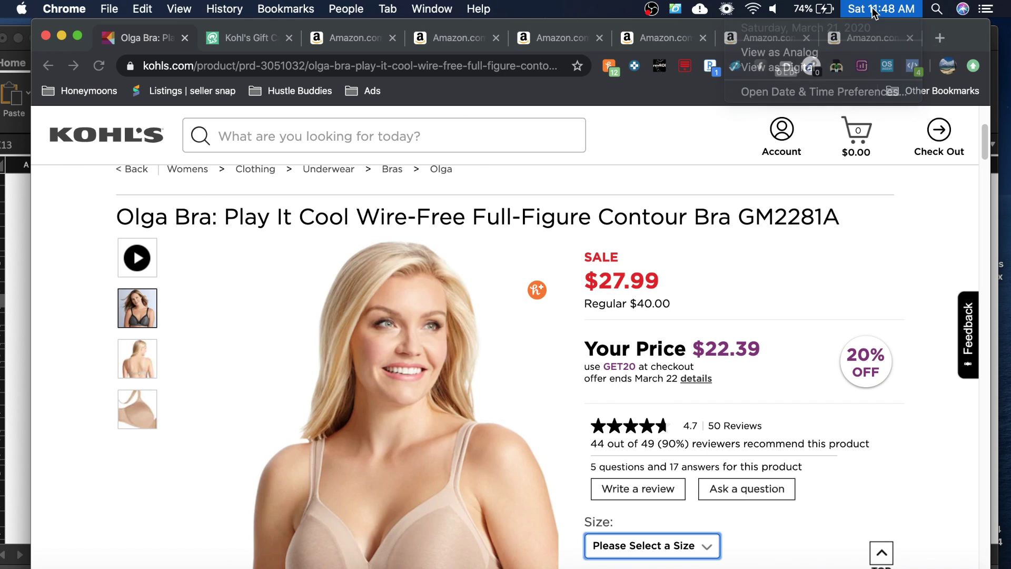
click(872, 9)
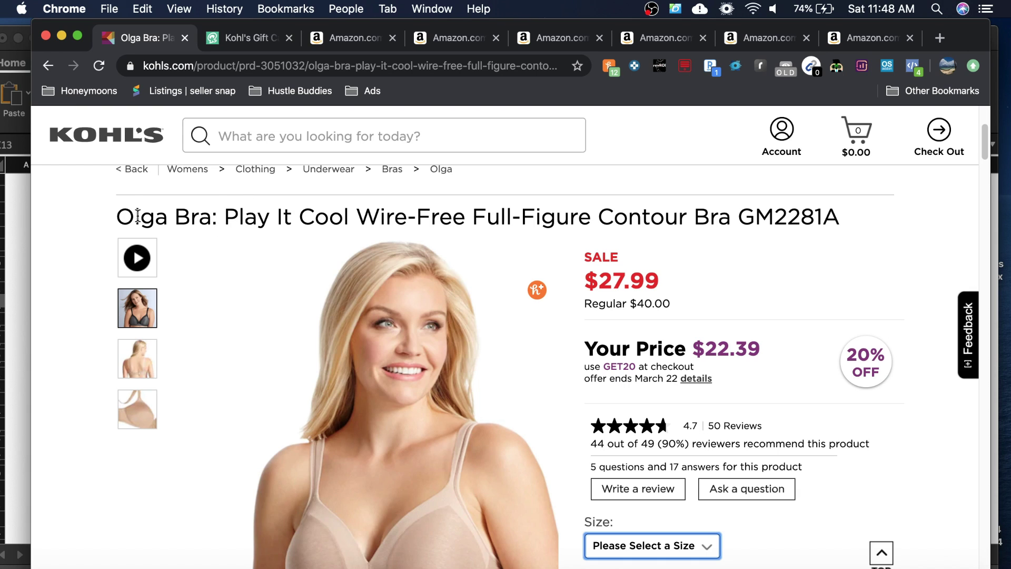
drag(984, 148, 983, 151)
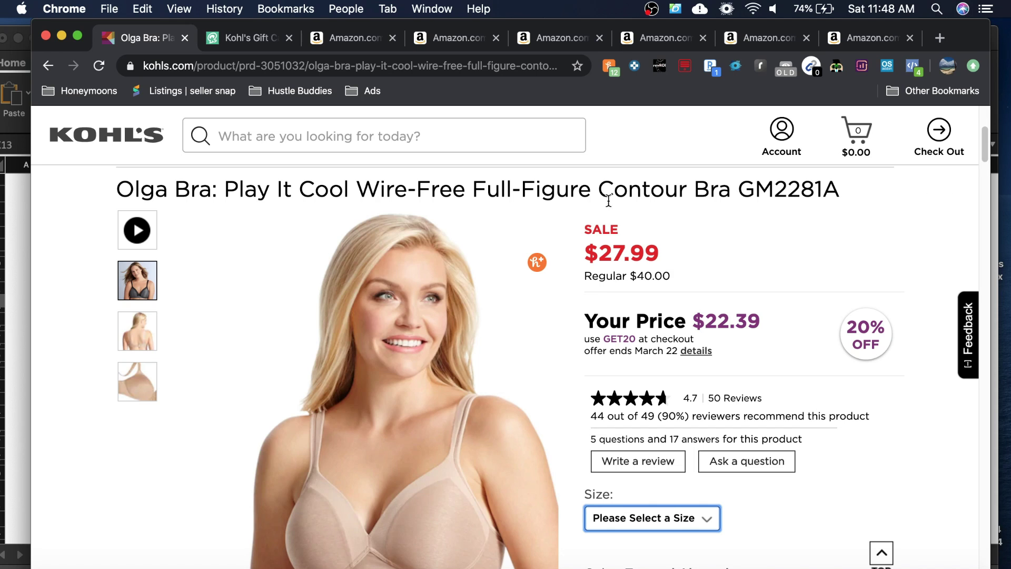
drag(986, 152, 986, 157)
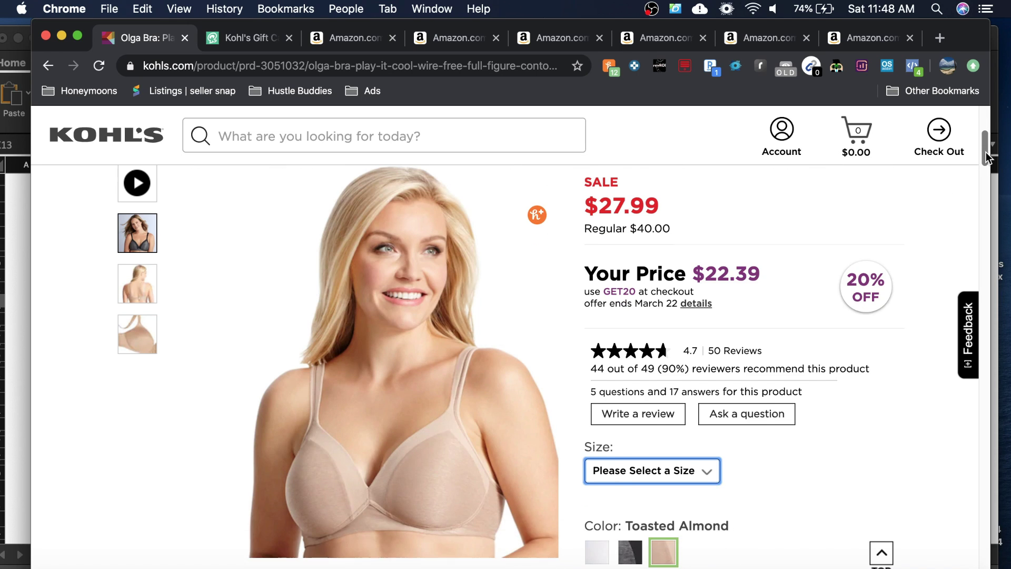
Recheck the size list of the Toasted Almond bra for available and unavailable sizes.
scroll(740, 274, down, 5)
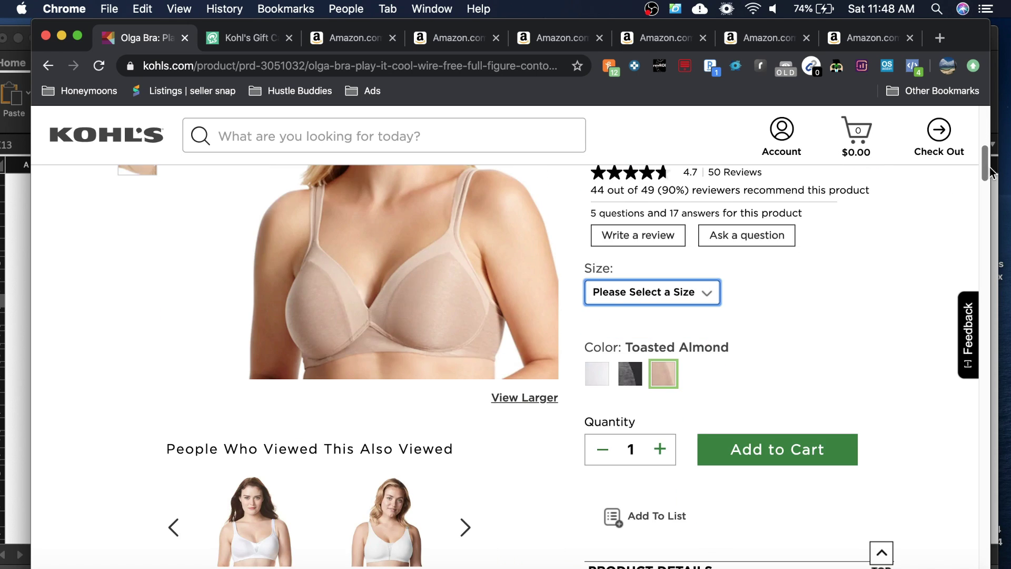
click(687, 294)
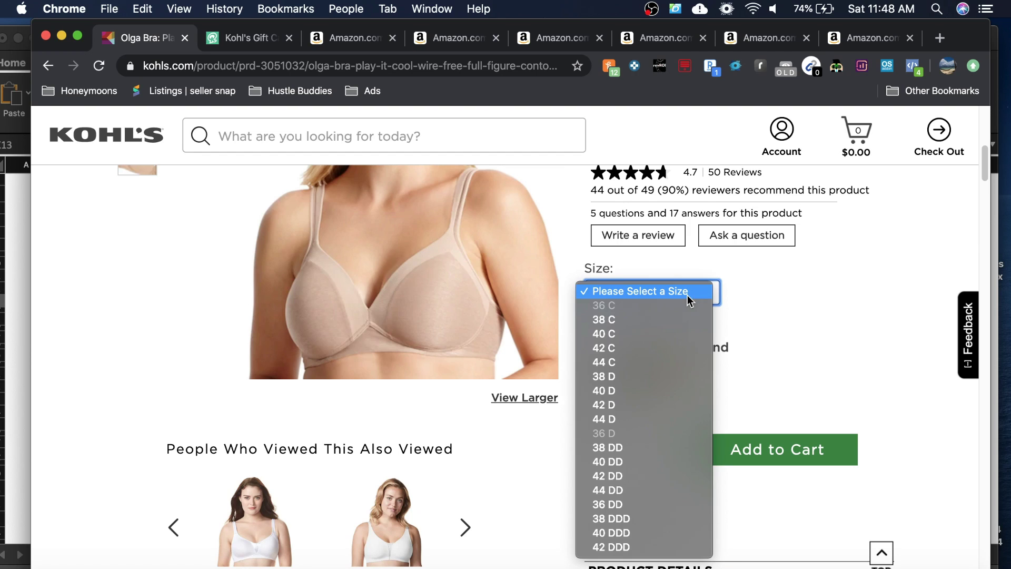
click(829, 302)
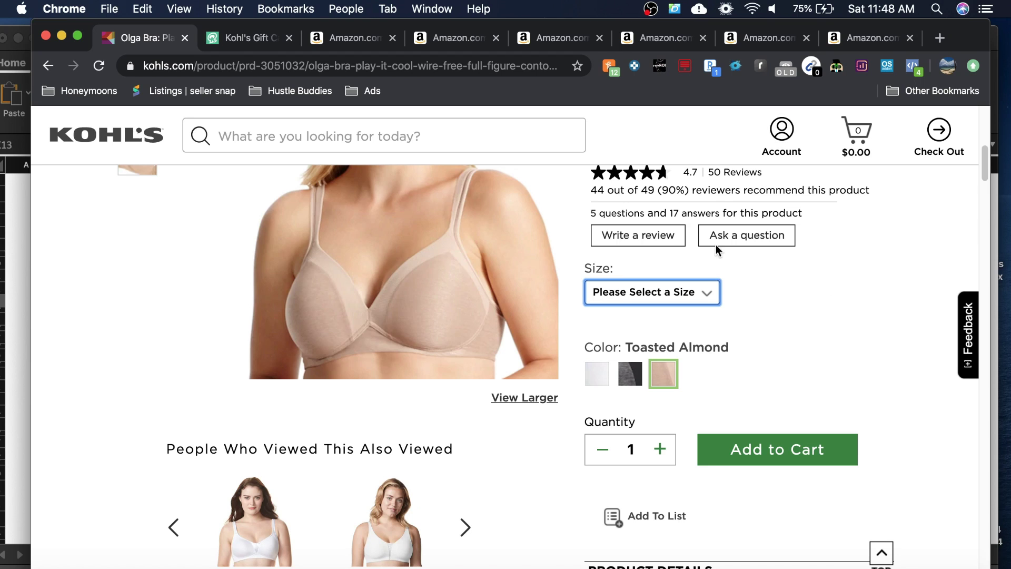
click(695, 292)
click(875, 299)
mouse_move(987, 169)
mouse_down()
mouse_move(983, 157)
mouse_move(981, 167)
mouse_up()
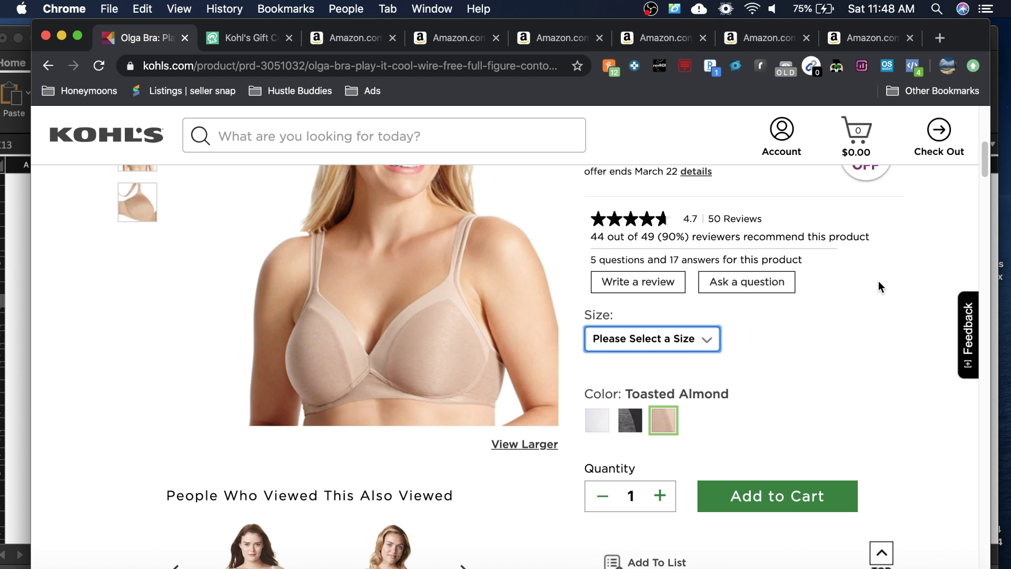
Review the bra's full product title and look up its variation UPCs in the UPC finder extension.
drag(984, 169, 985, 159)
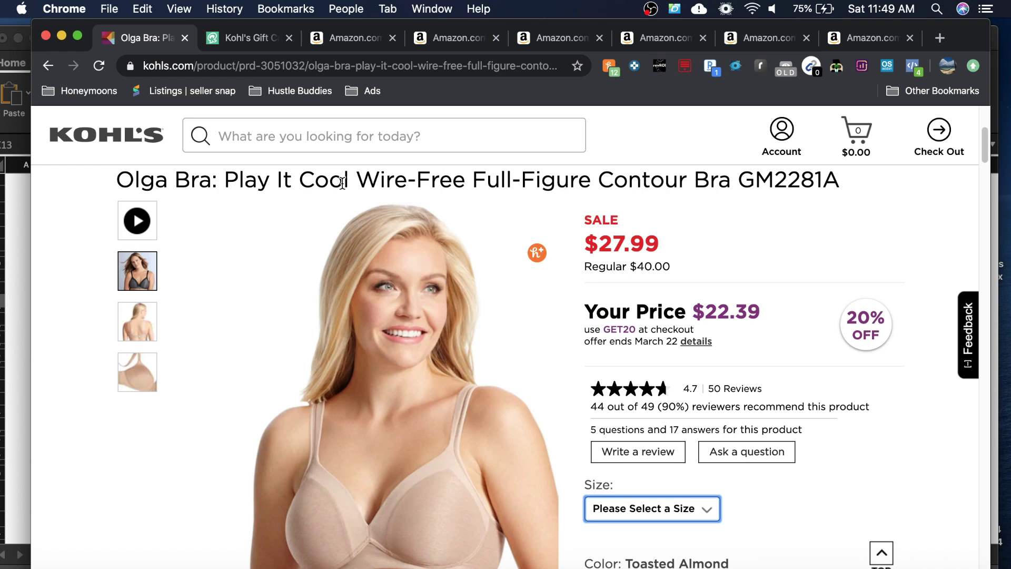
drag(127, 181, 708, 186)
click(708, 185)
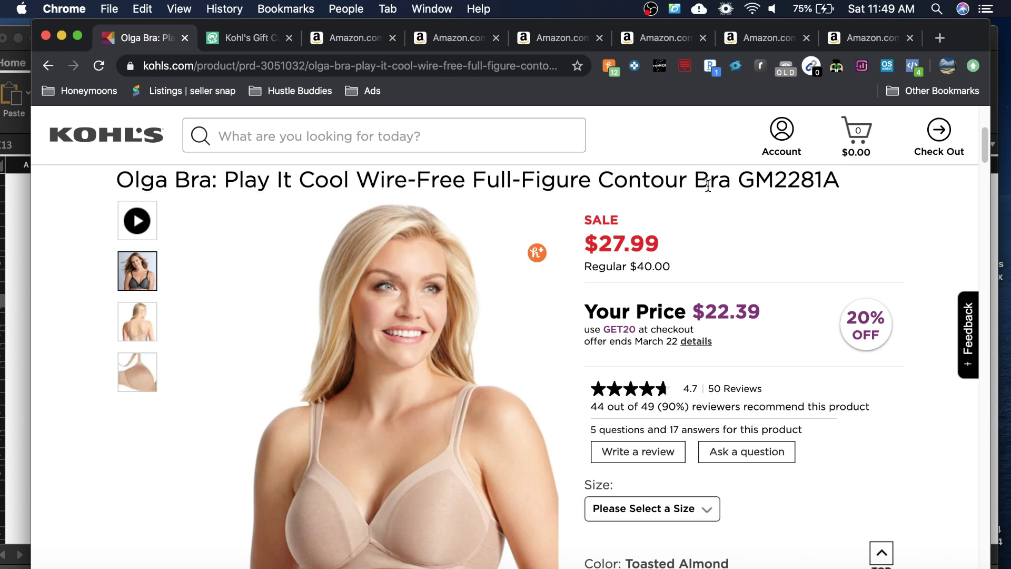
click(835, 67)
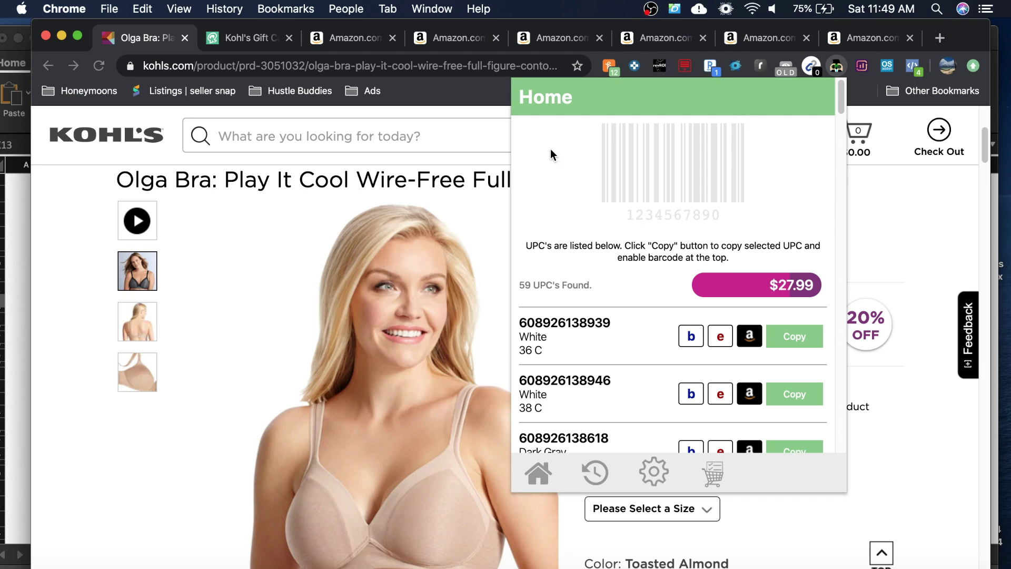
click(475, 181)
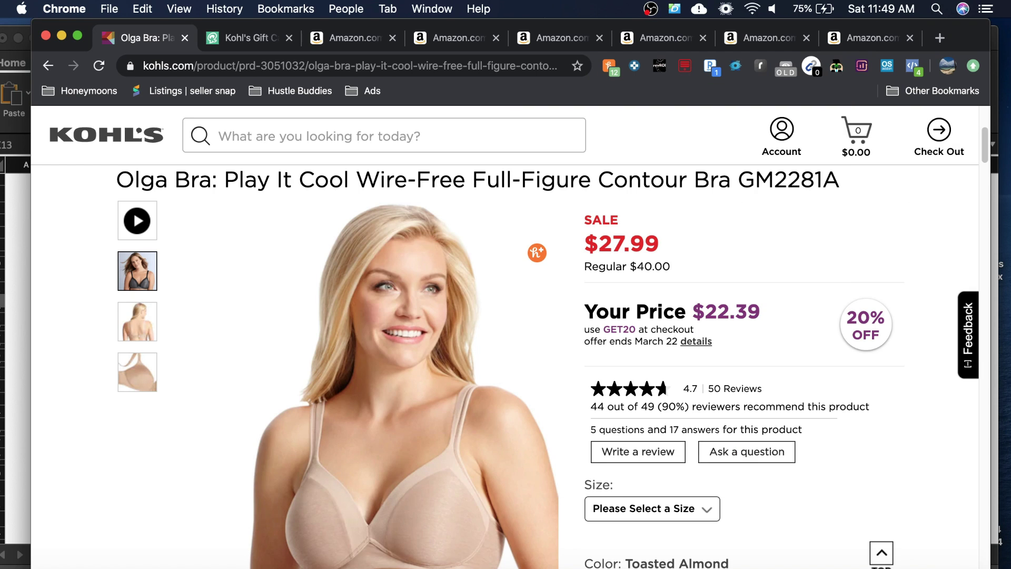
Switch to the Kohl's Discount Calculator in Excel to review the bra's discount inputs and cost, and return to the Kohl's page in Chrome.
scroll(989, 146, down, 2)
scroll(989, 146, up, 3)
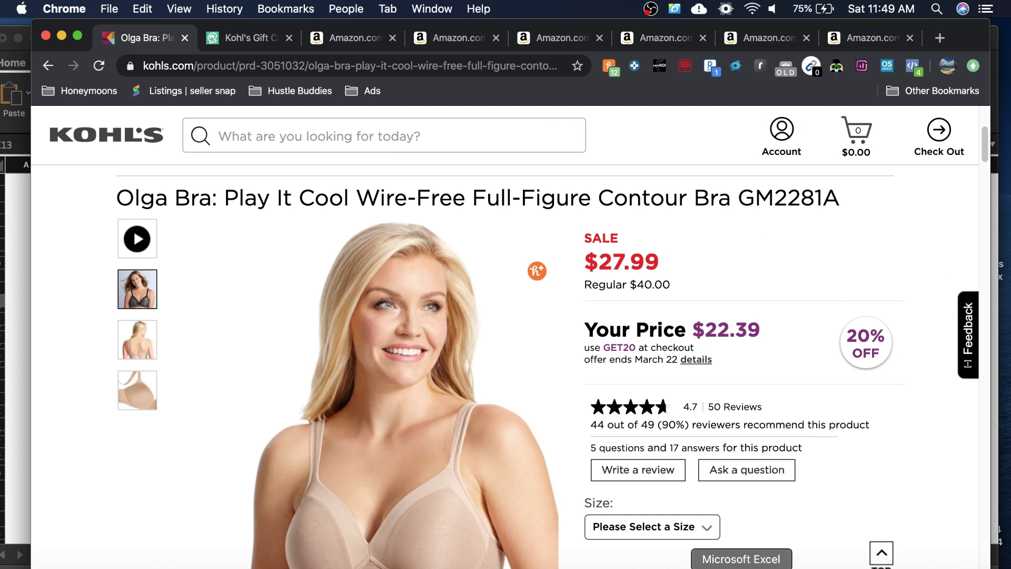
click(742, 566)
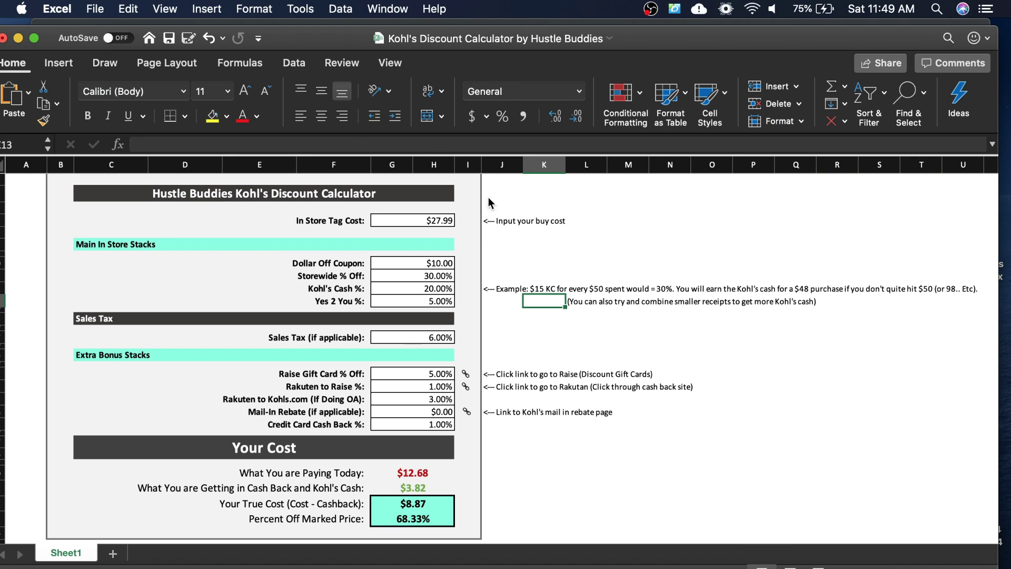
scroll(993, 289, up, 3)
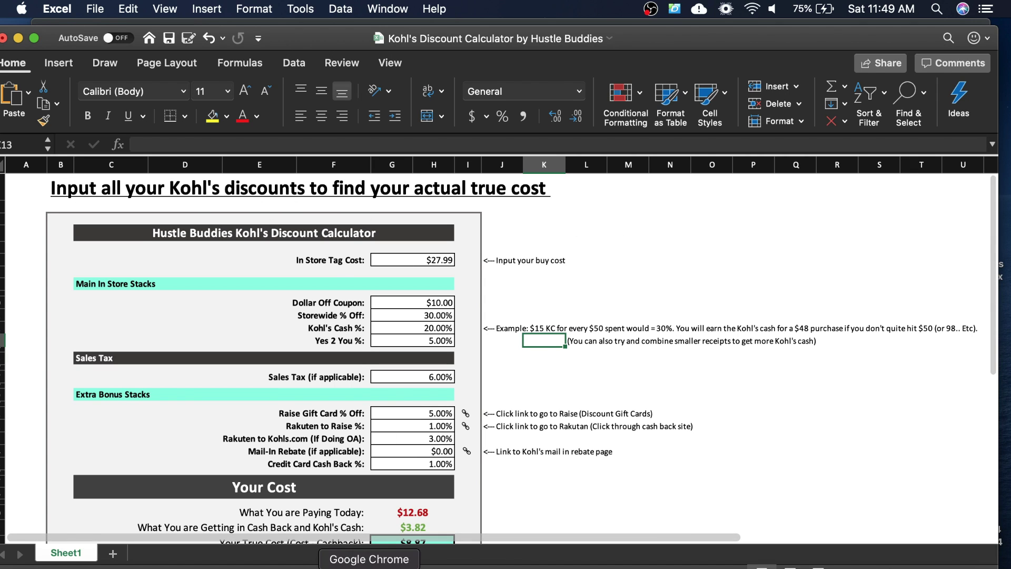
click(369, 567)
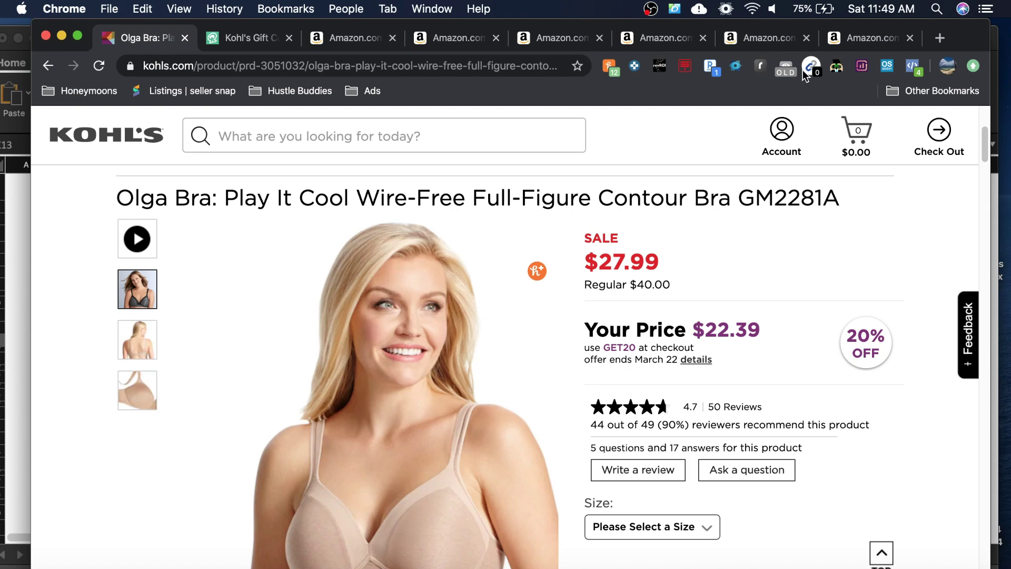